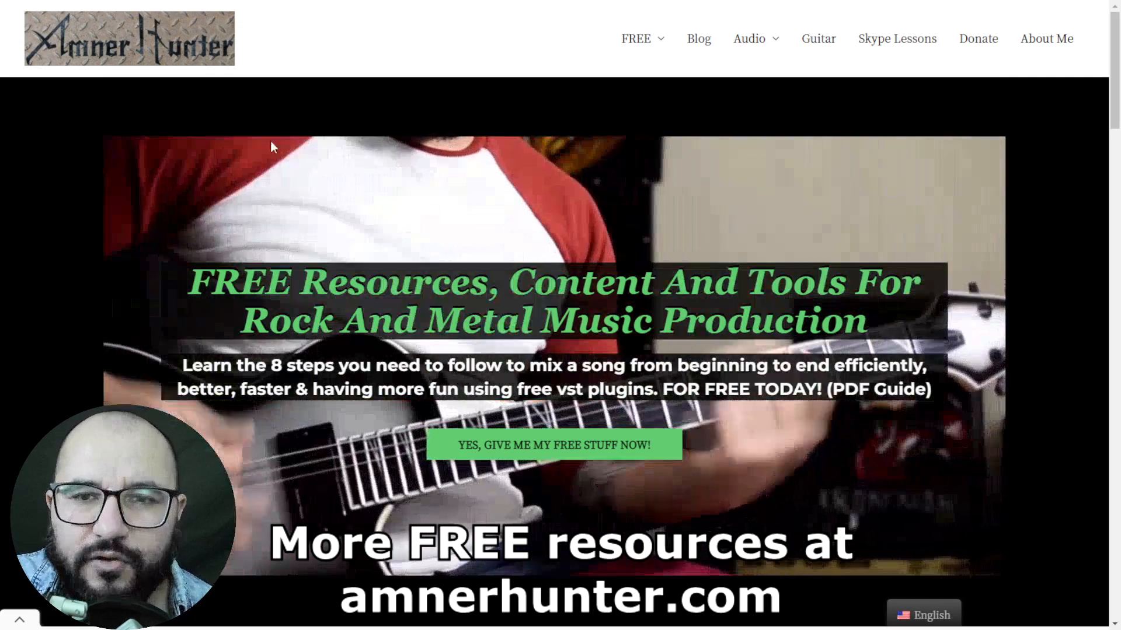
- Examine iZotope's Soundwide page for its free offers: Neutron Elements, the six Plugin Alliance and Brainworx plug-ins, and Ethereal Earth
mouse_move(622, 45)
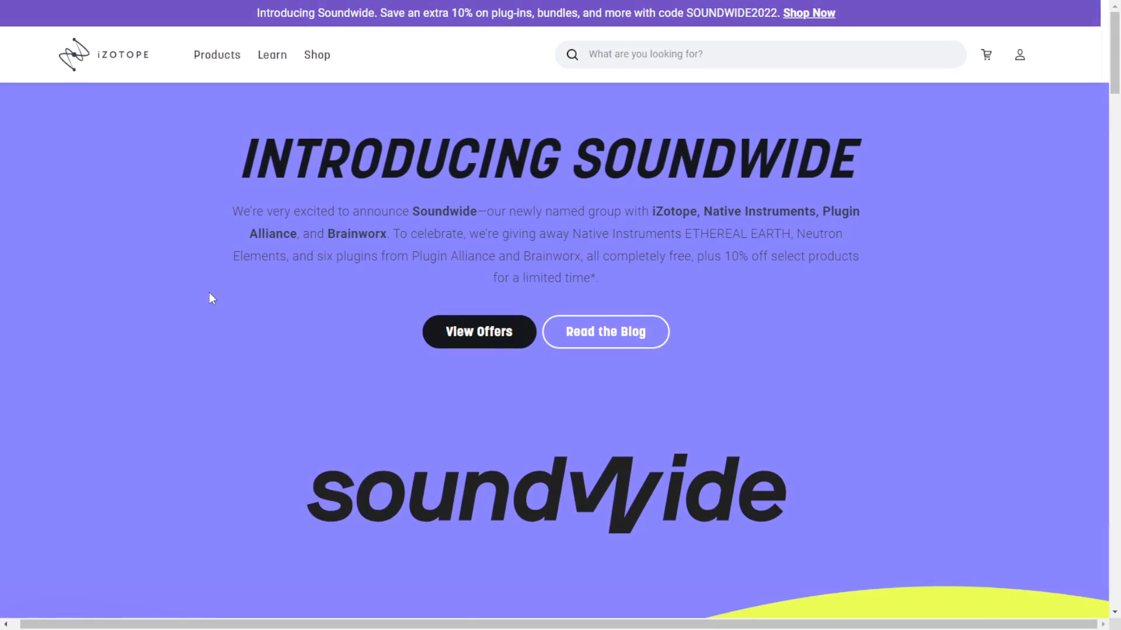
scroll(210, 295, down, 7)
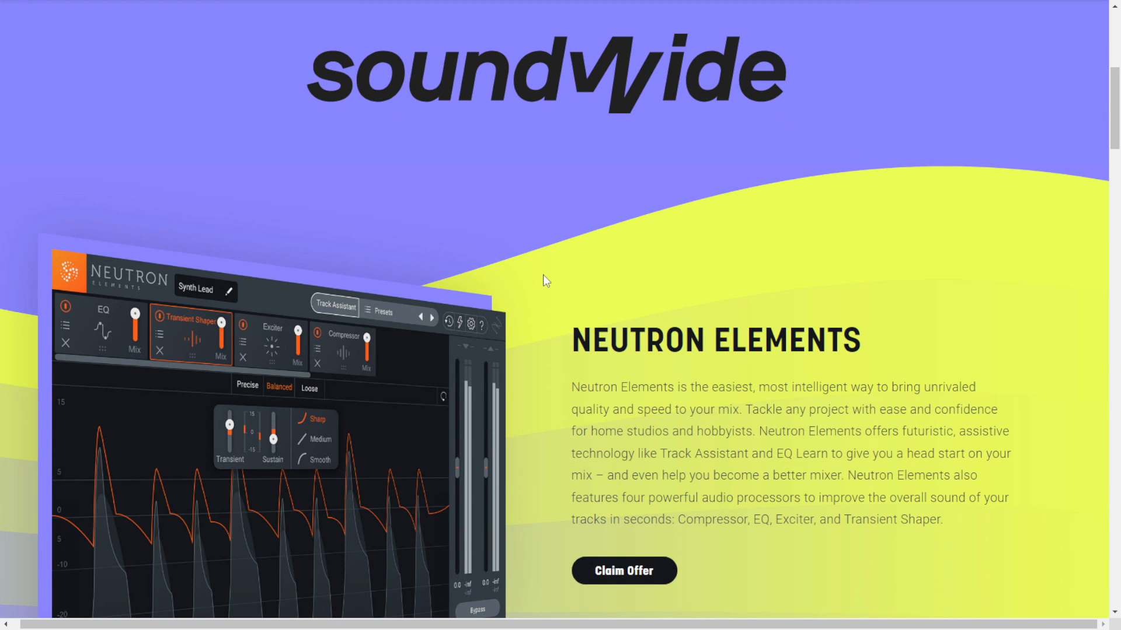
scroll(544, 281, up, 7)
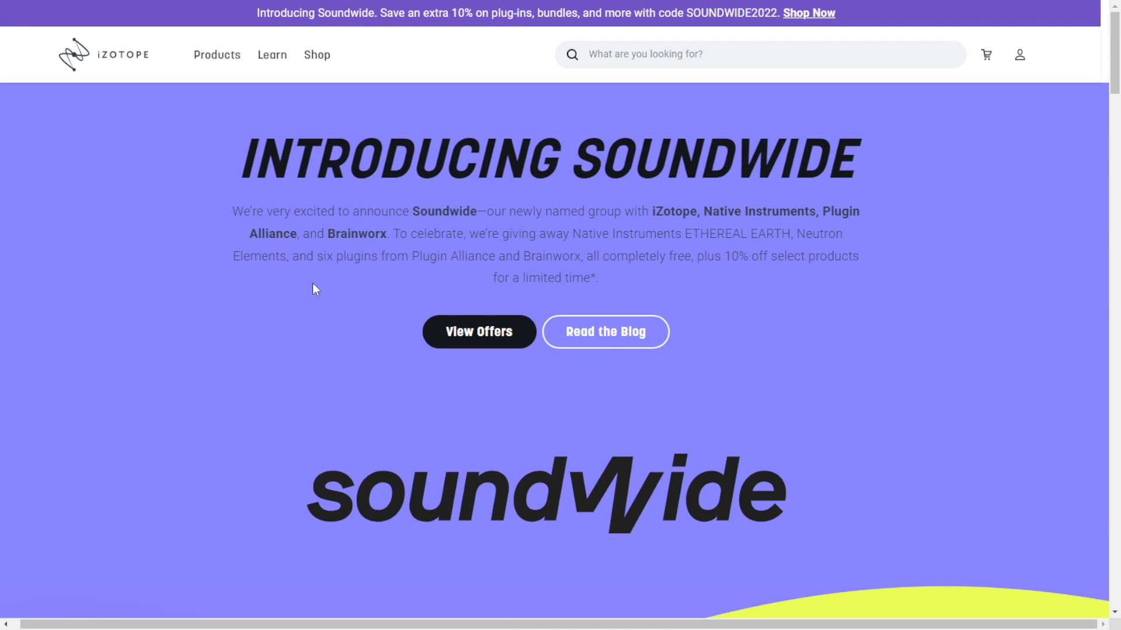
scroll(386, 369, down, 5)
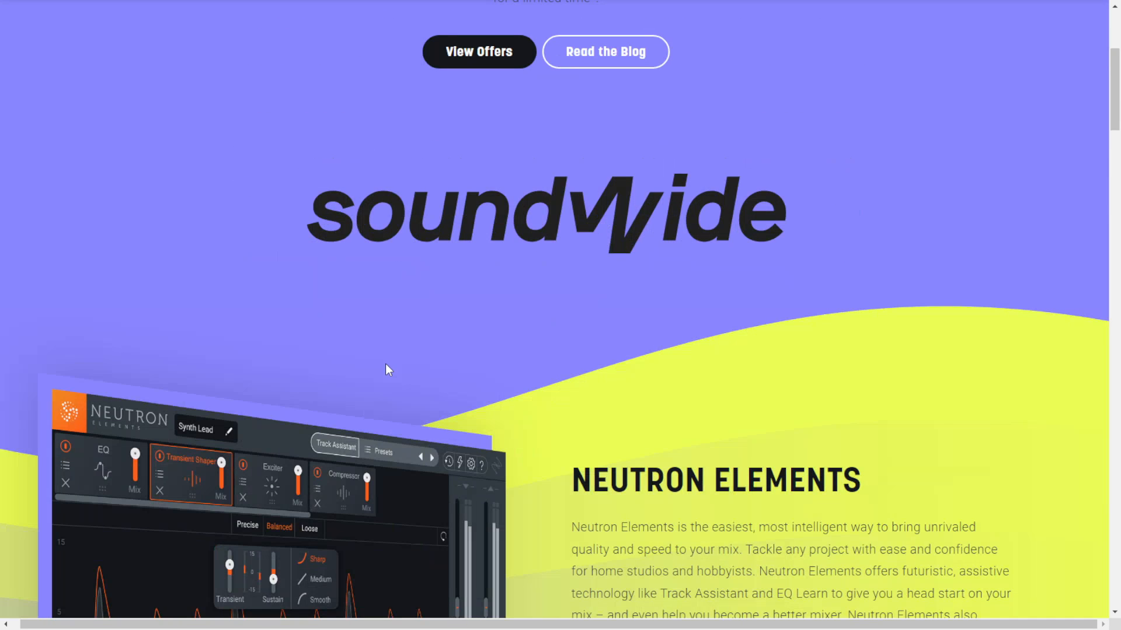
scroll(487, 337, down, 3)
scroll(500, 330, up, 3)
scroll(503, 335, down, 3)
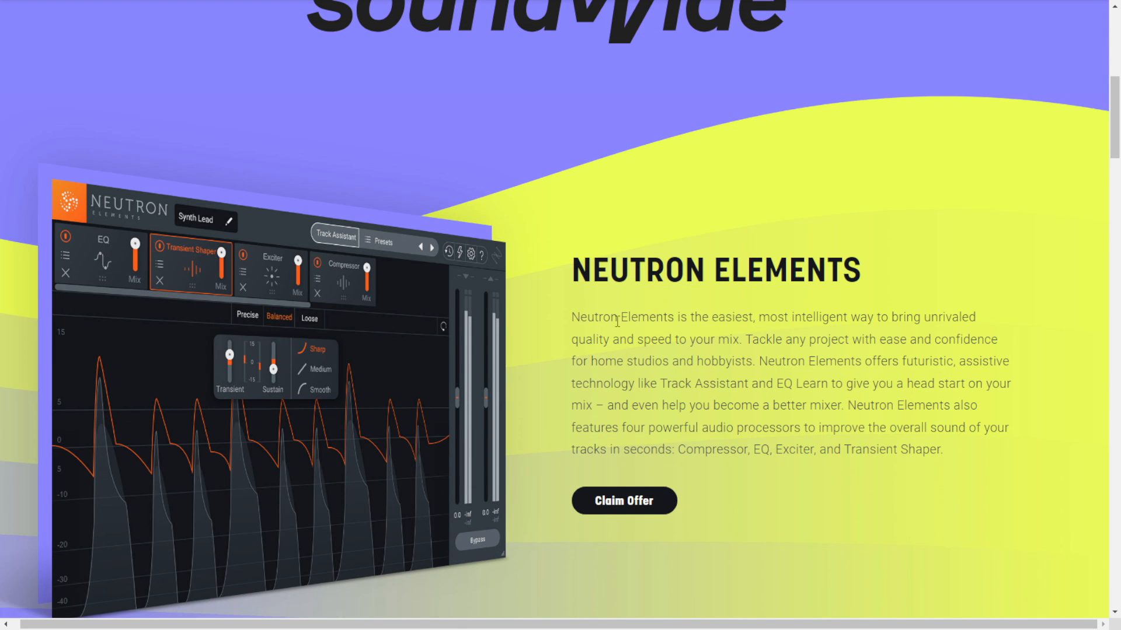
scroll(534, 377, down, 9)
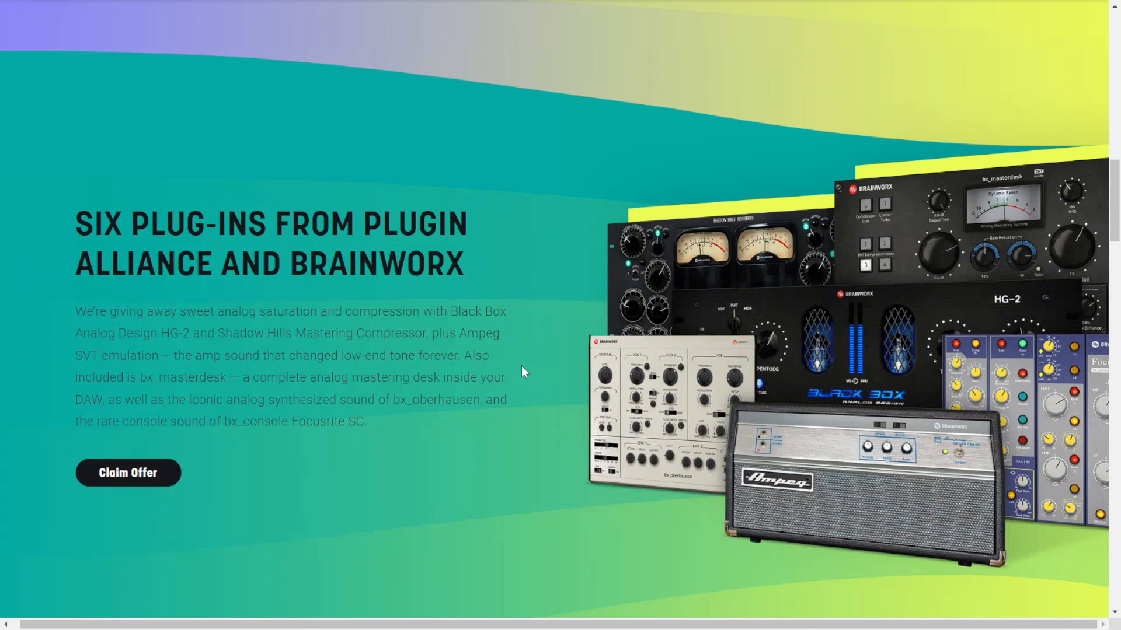
scroll(479, 321, down, 10)
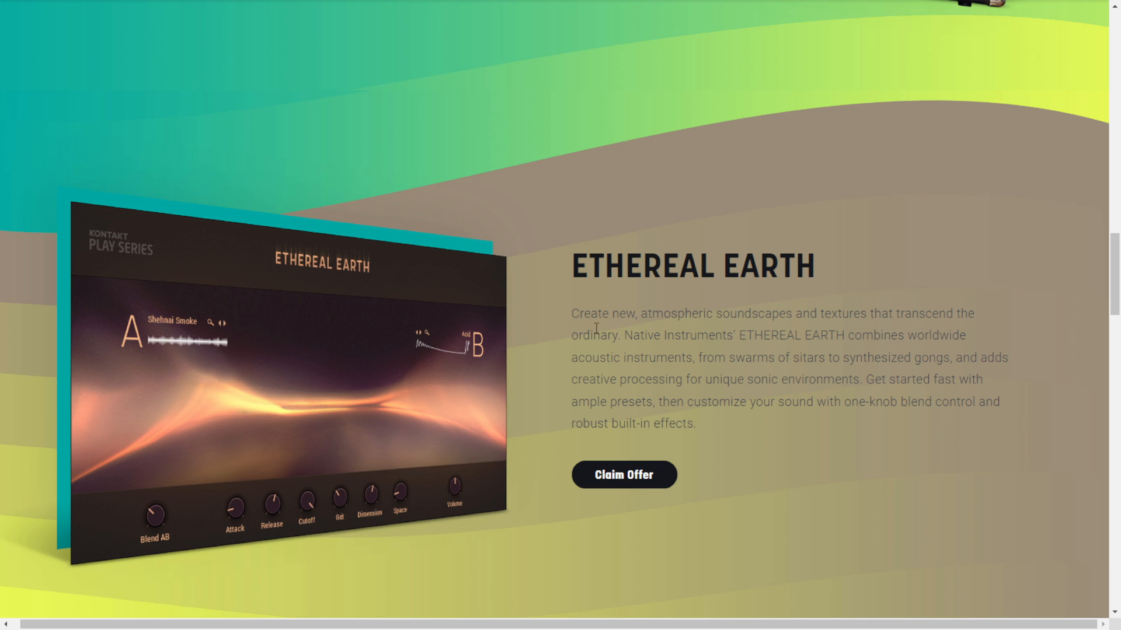
scroll(557, 350, up, 15)
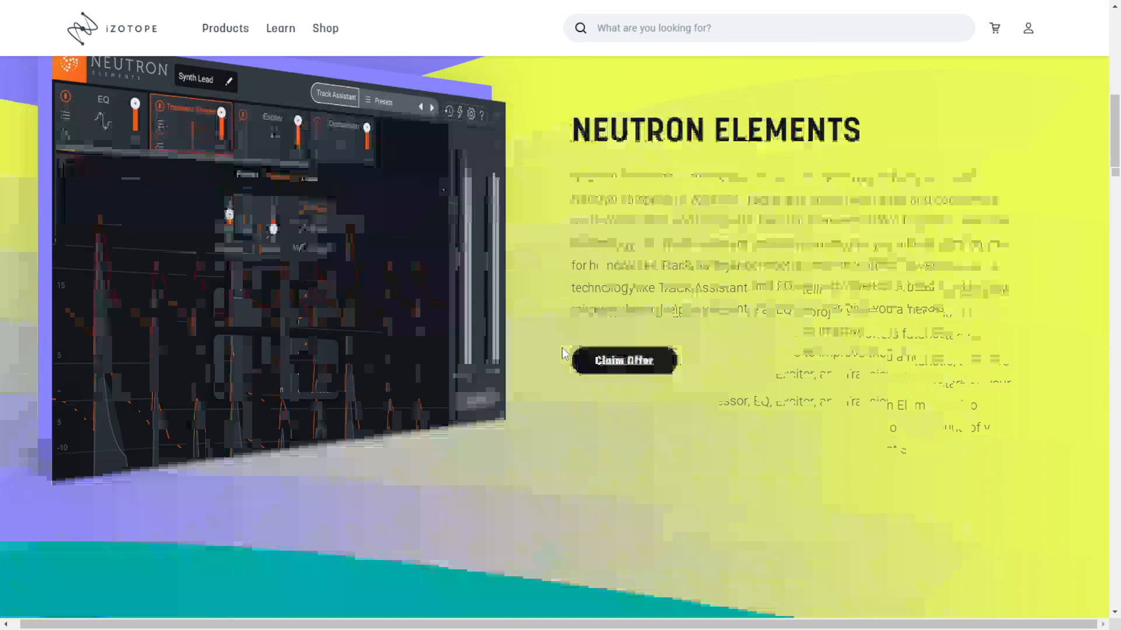
scroll(564, 353, down, 1)
scroll(564, 353, down, 18)
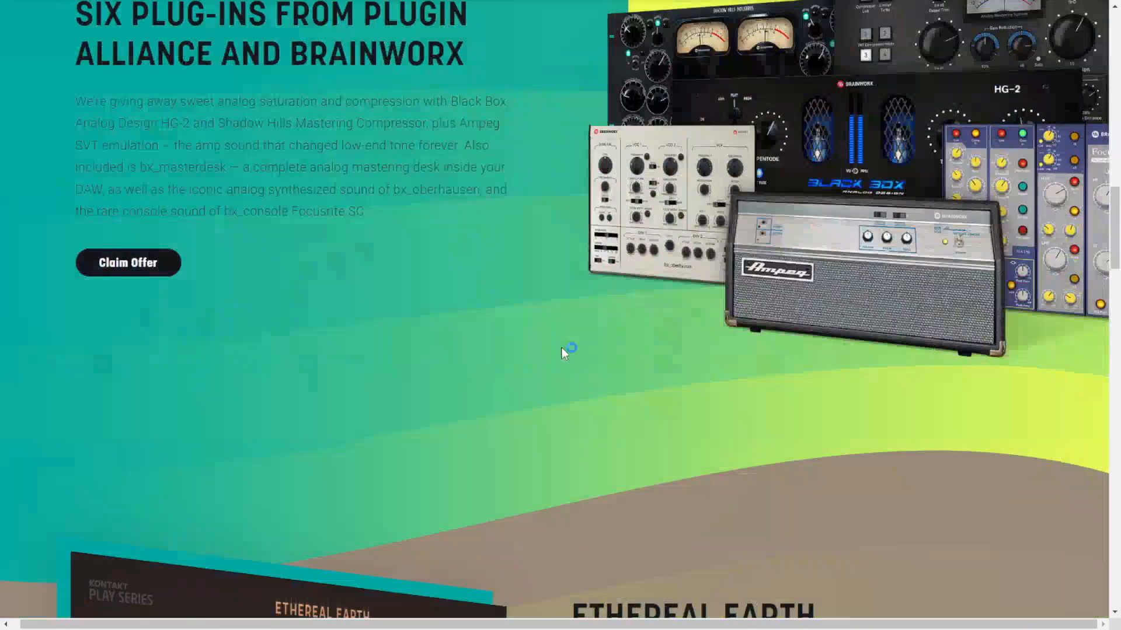
- Claim the Neutron Elements offer and download its PC installer
scroll(564, 353, up, 5)
scroll(564, 353, up, 18)
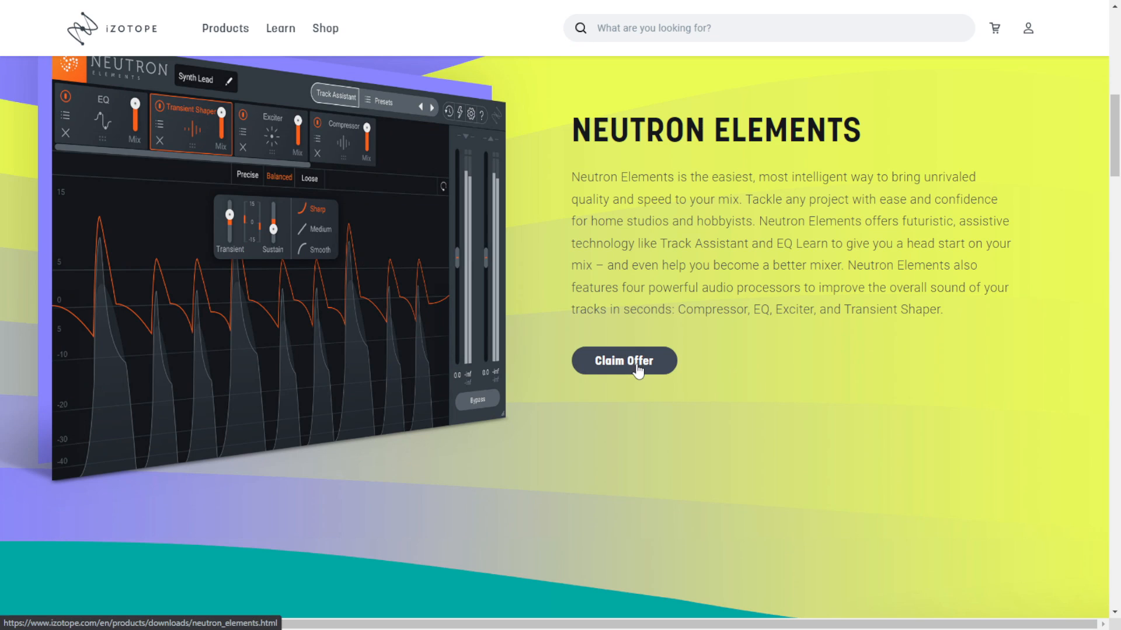
scroll(638, 372, up, 1)
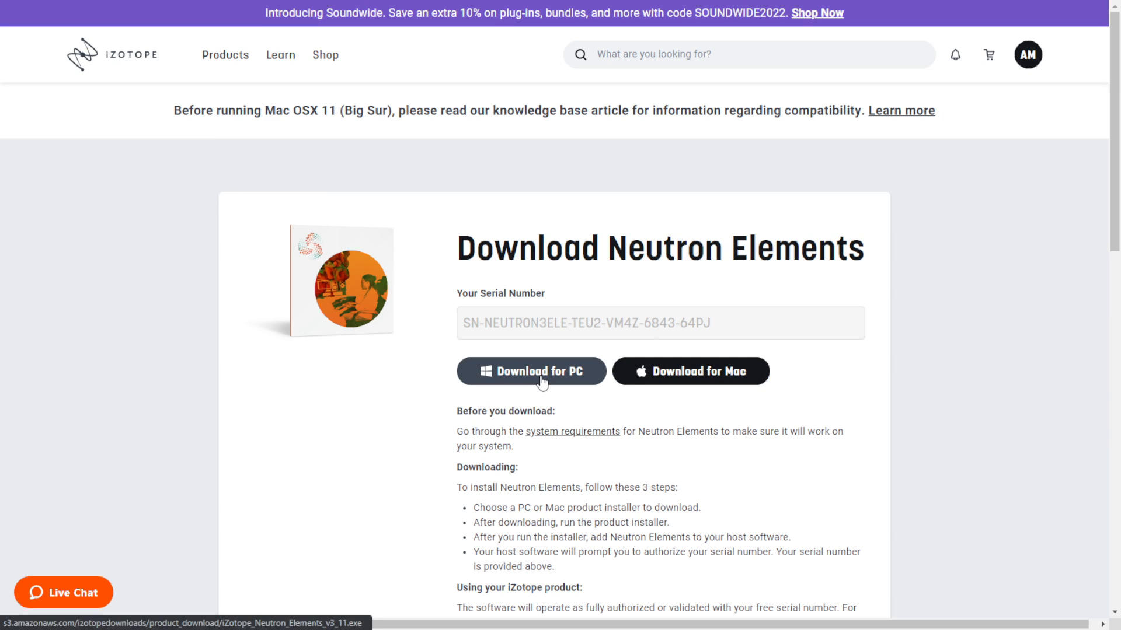
click(543, 379)
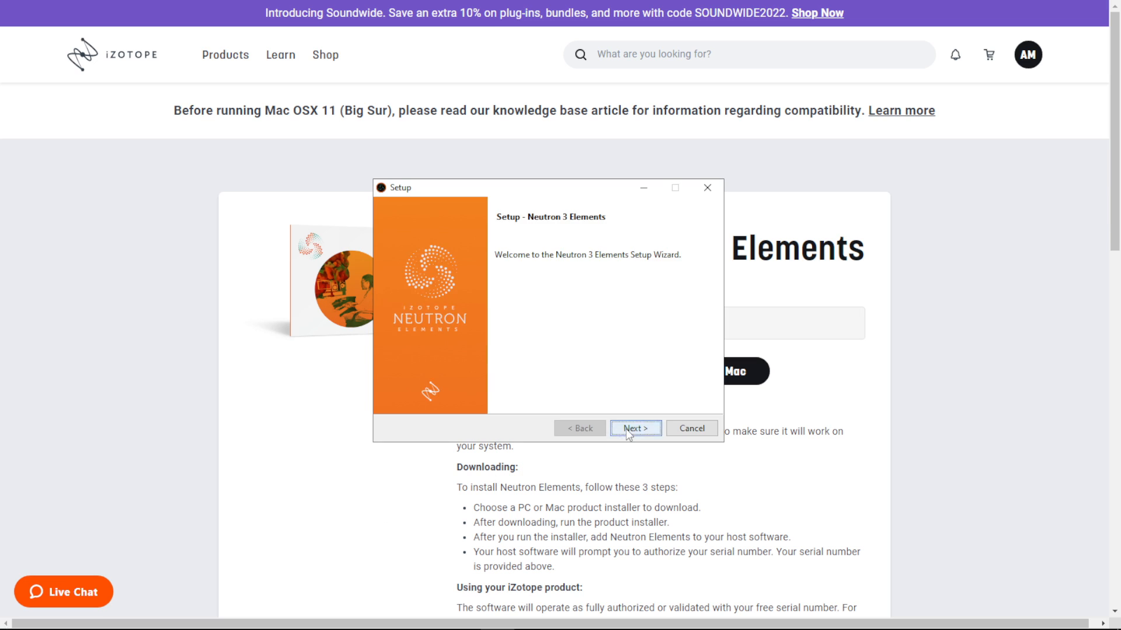
- Install Neutron 3 Elements, accepting the license agreement and keeping the AAX, VST2 and VST3 components selected
click(635, 428)
click(507, 380)
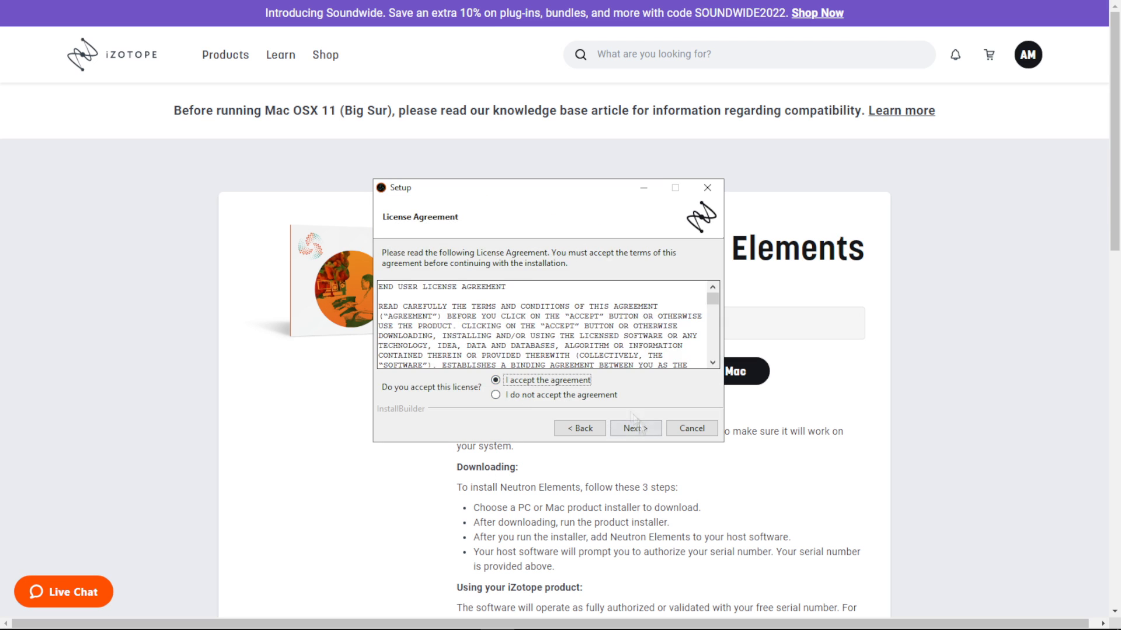
click(635, 427)
click(389, 275)
click(635, 428)
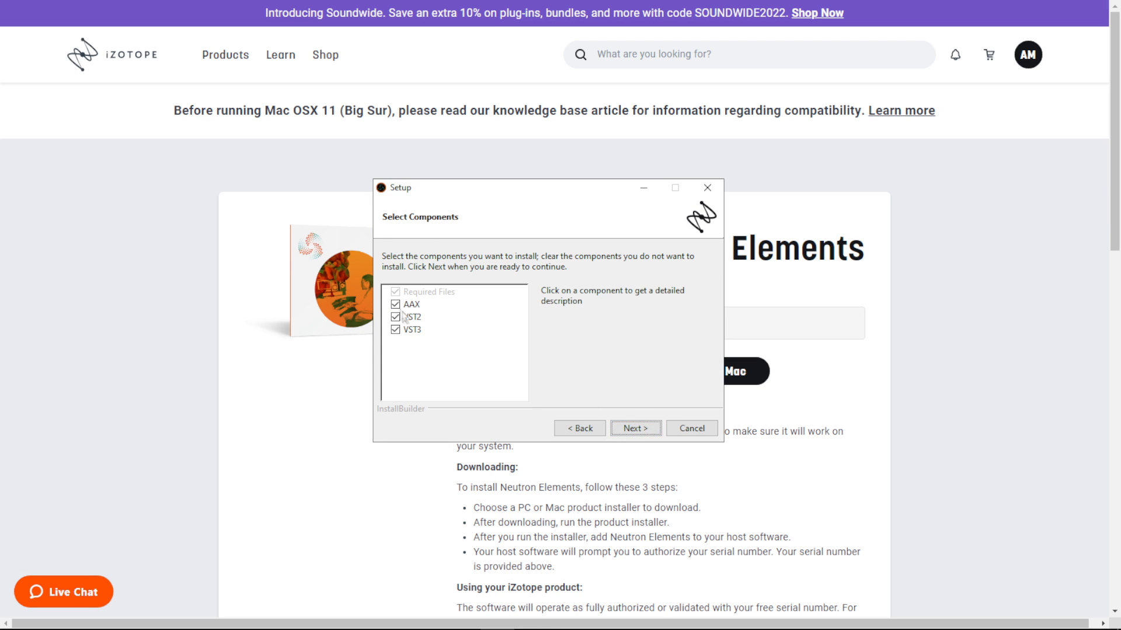
click(636, 428)
click(635, 429)
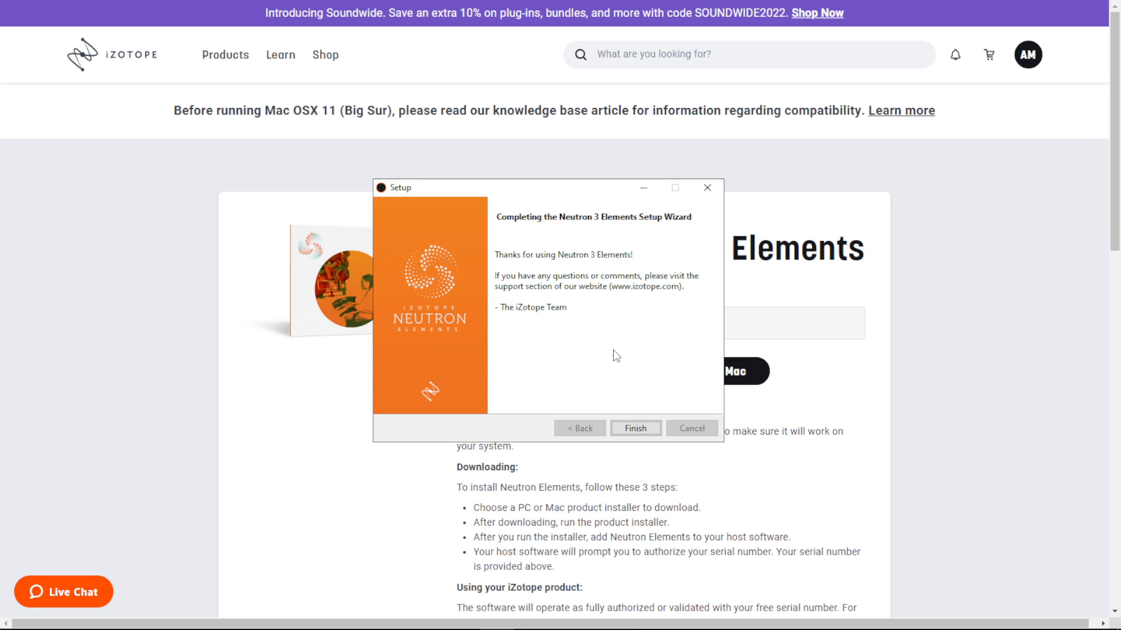
click(635, 428)
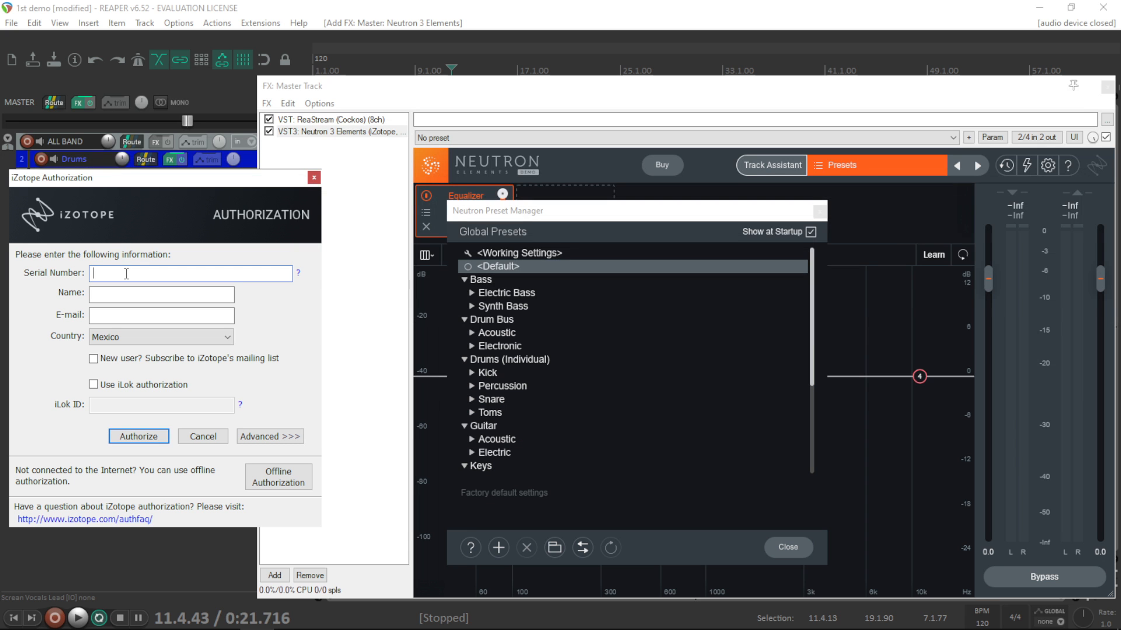
- In REAPER, authorize Neutron Elements by pasting its serial number, and dismiss the Neutron Preset Manager
key(ctrl+v)
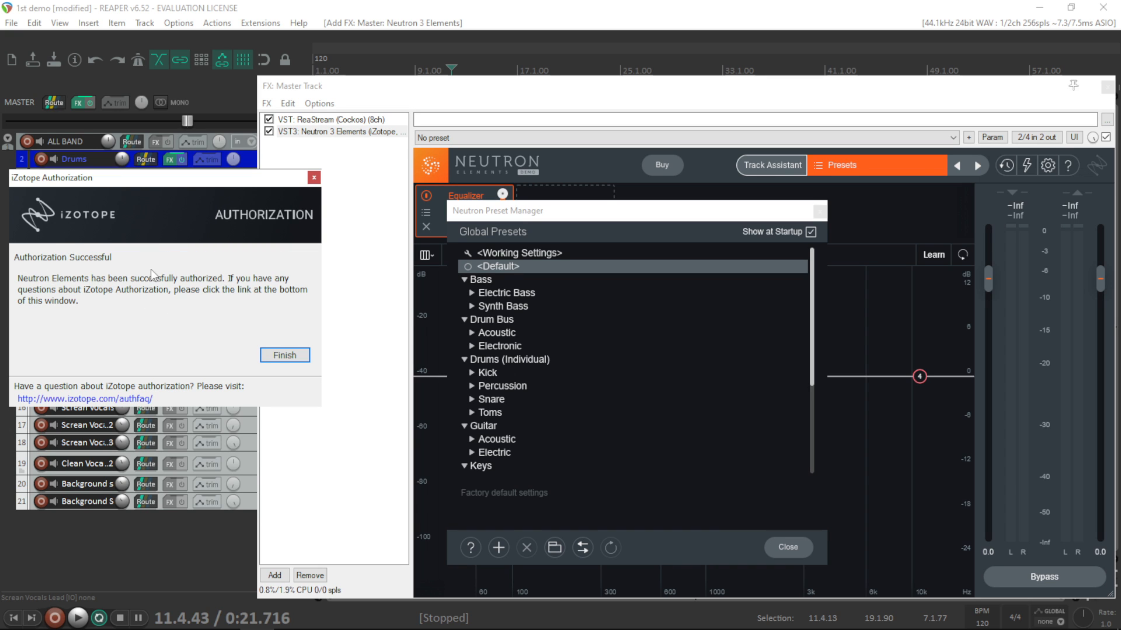
click(292, 357)
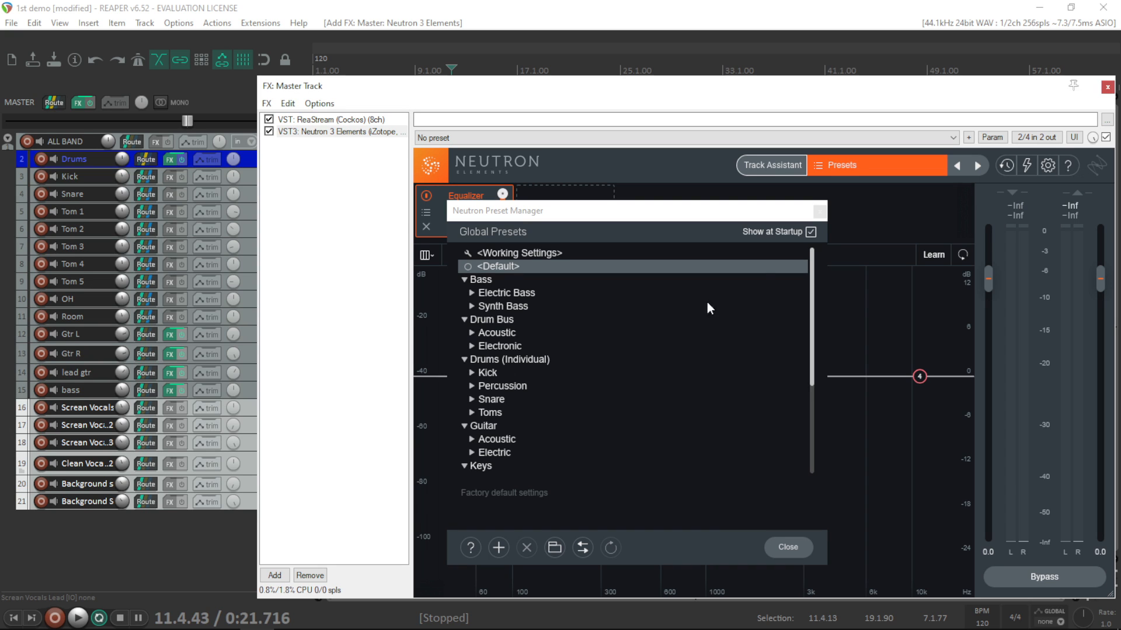
click(820, 212)
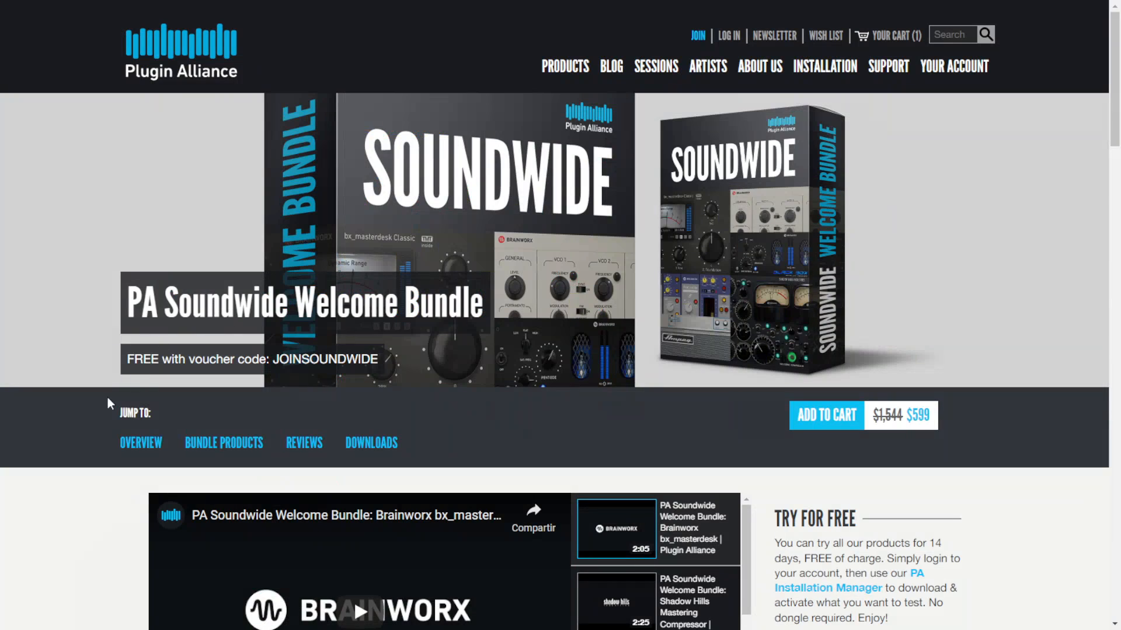
- Check out the Soundwide Welcome Bundle on the Plugin Alliance site, agree to the Terms of Service and place the order
scroll(97, 465, down, 2)
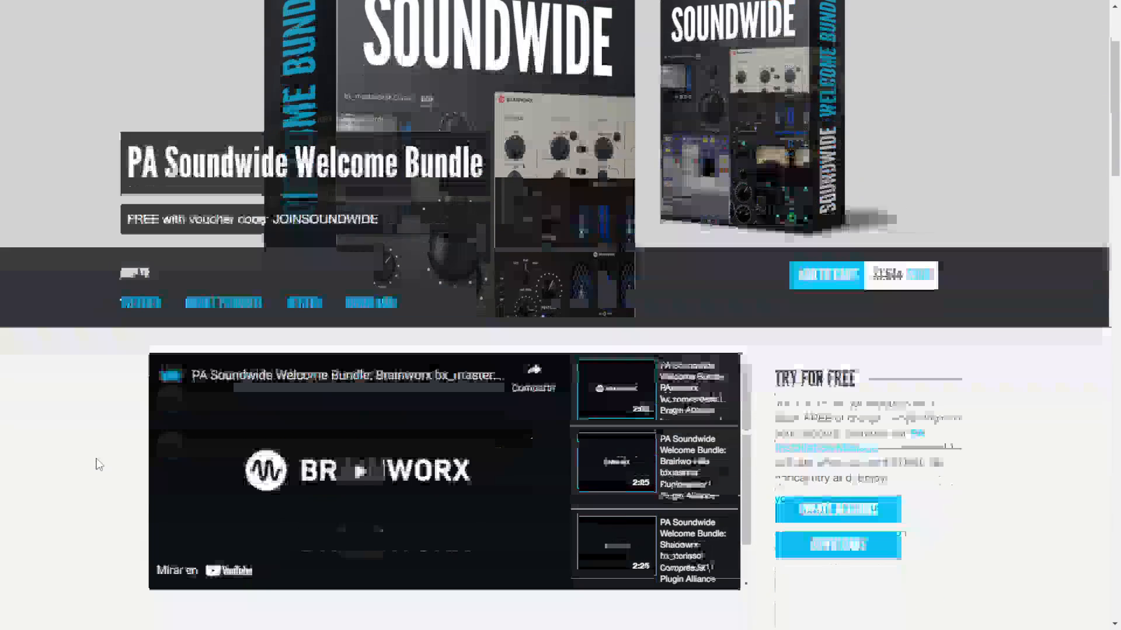
scroll(97, 464, up, 2)
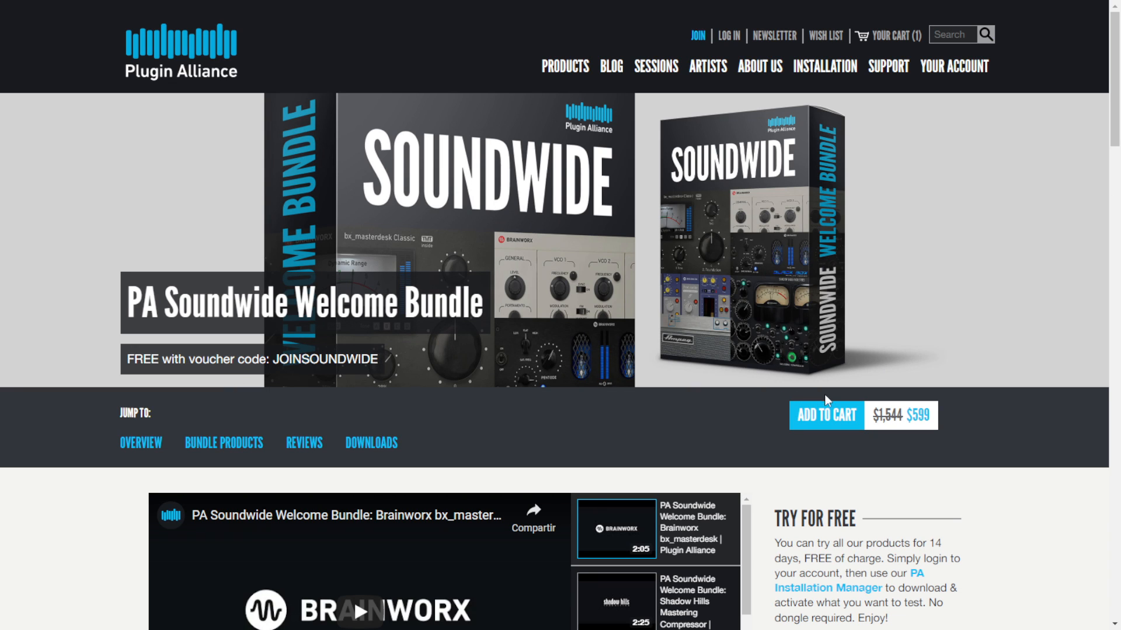
mouse_move(905, 42)
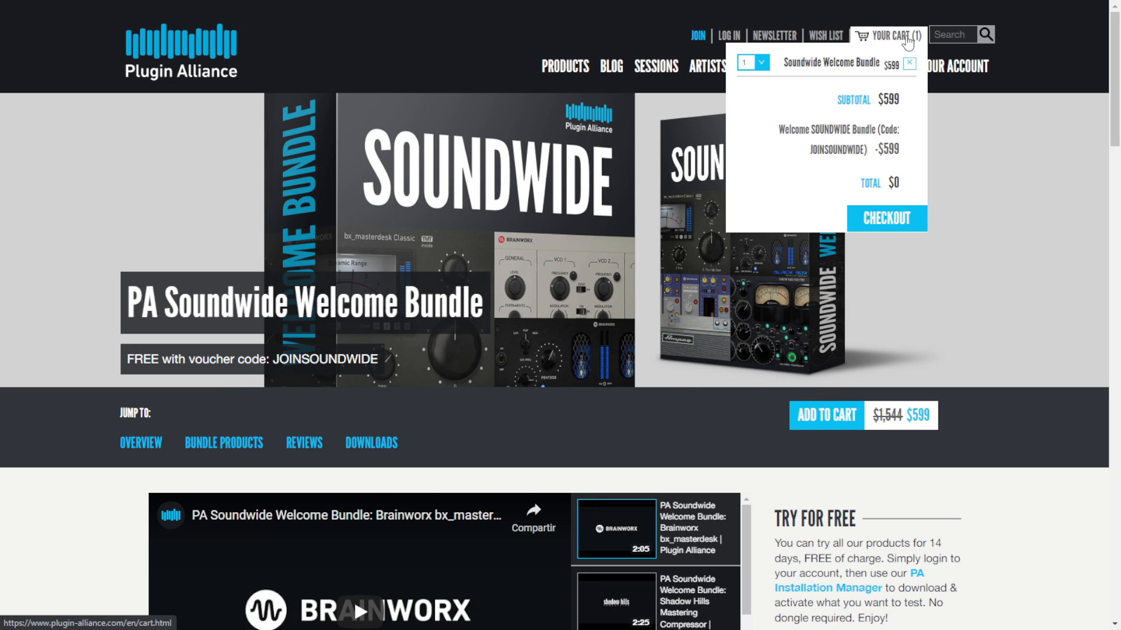
click(900, 225)
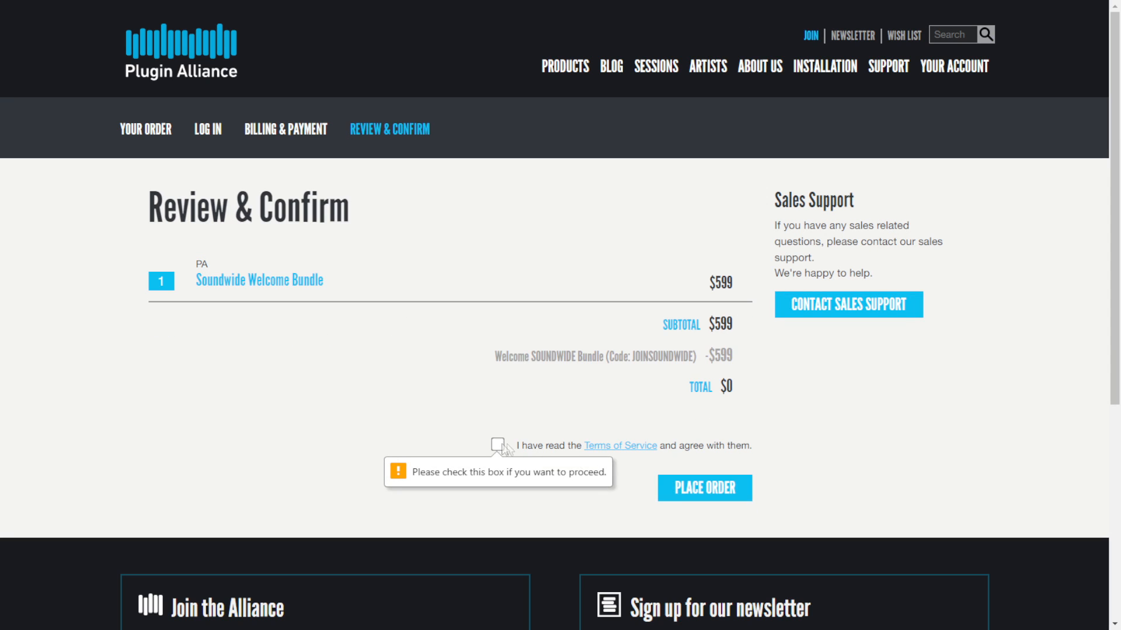
click(497, 445)
click(717, 489)
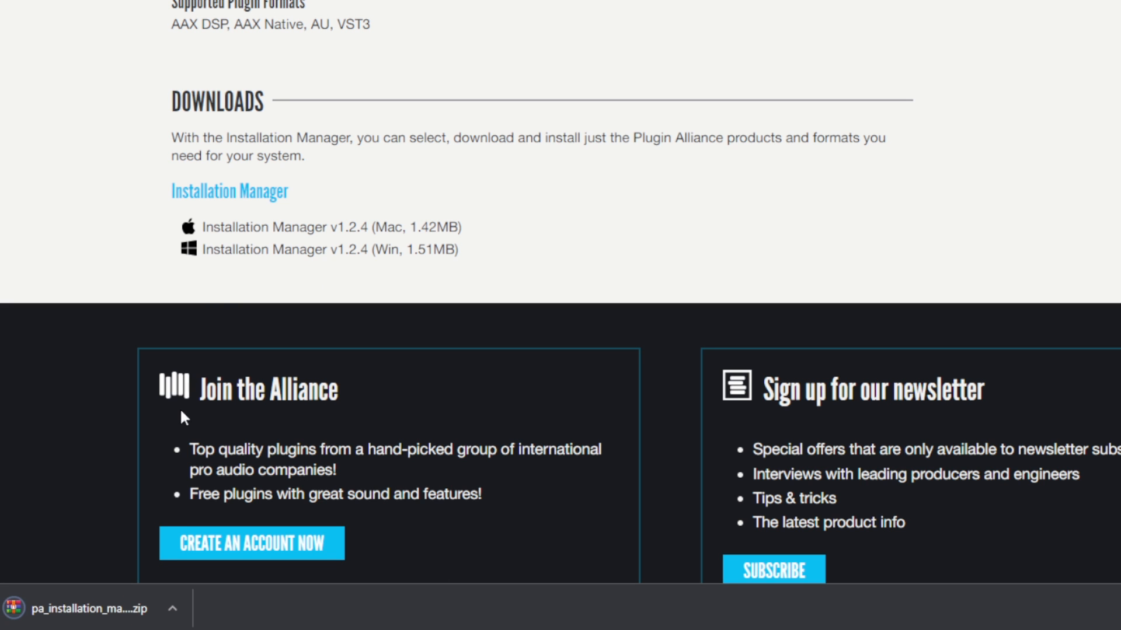
- From My Products in the Installation Manager, download and install SVT-VR Classic, HG-2, bx_console Focusrite SC, bx_oberhausen, bx_masterdesk Classic and Shadow Hills Mastering Compressor
click(139, 607)
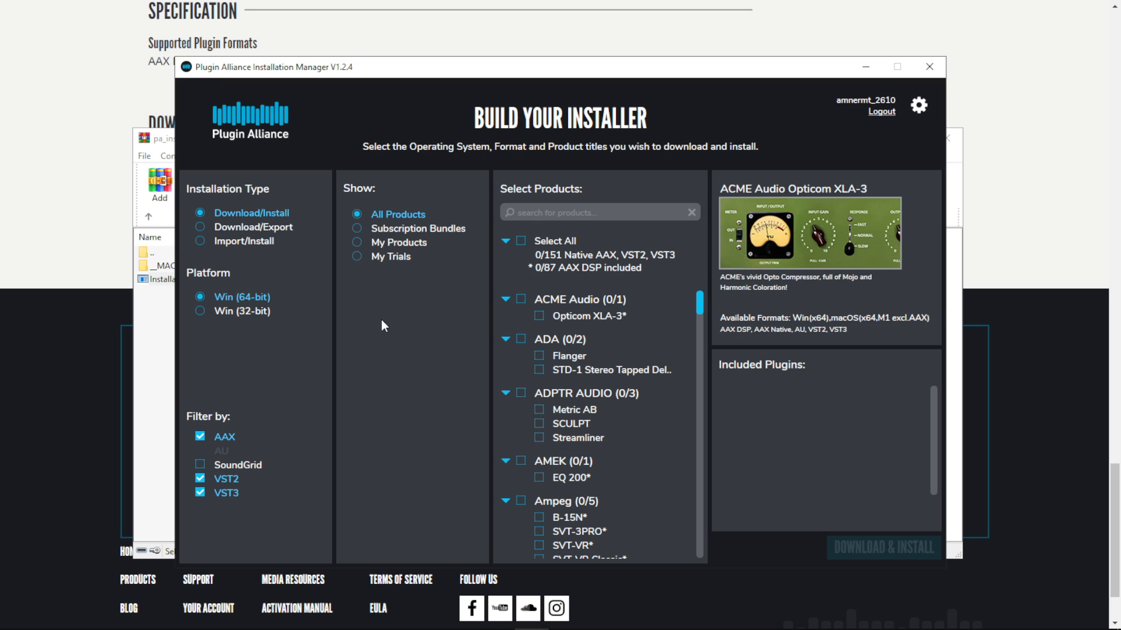
click(357, 242)
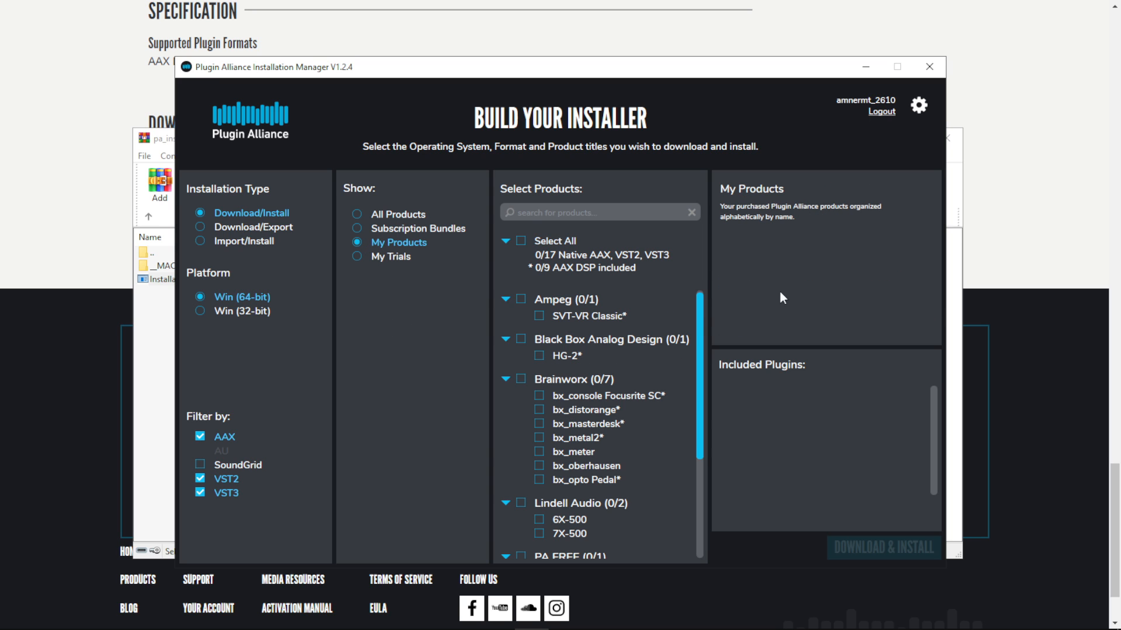
drag(696, 396, 695, 340)
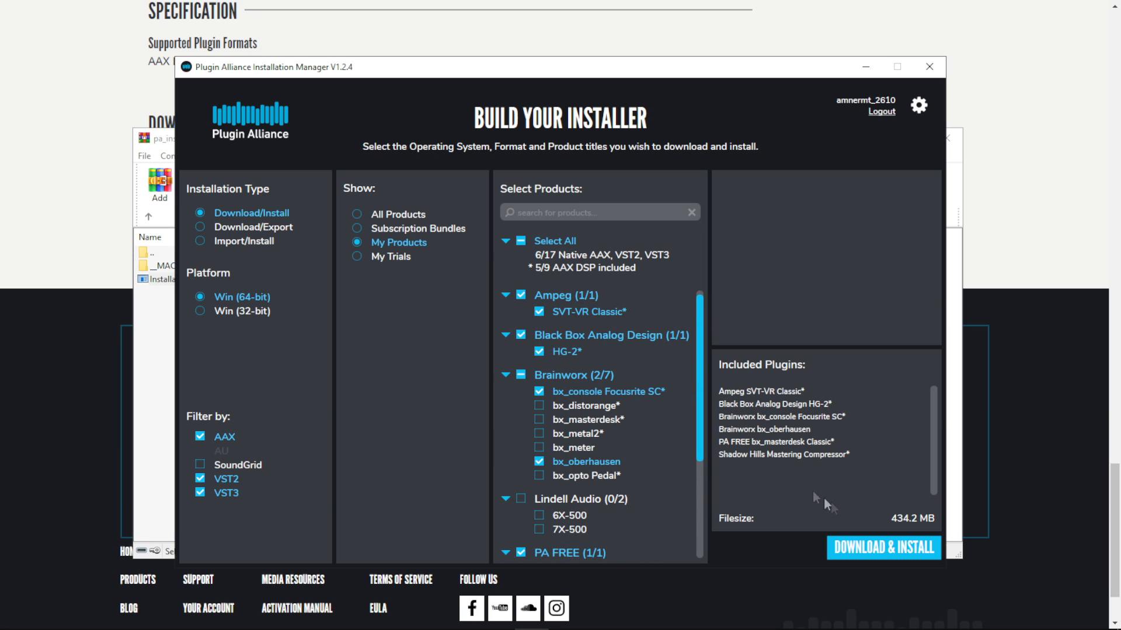
click(884, 546)
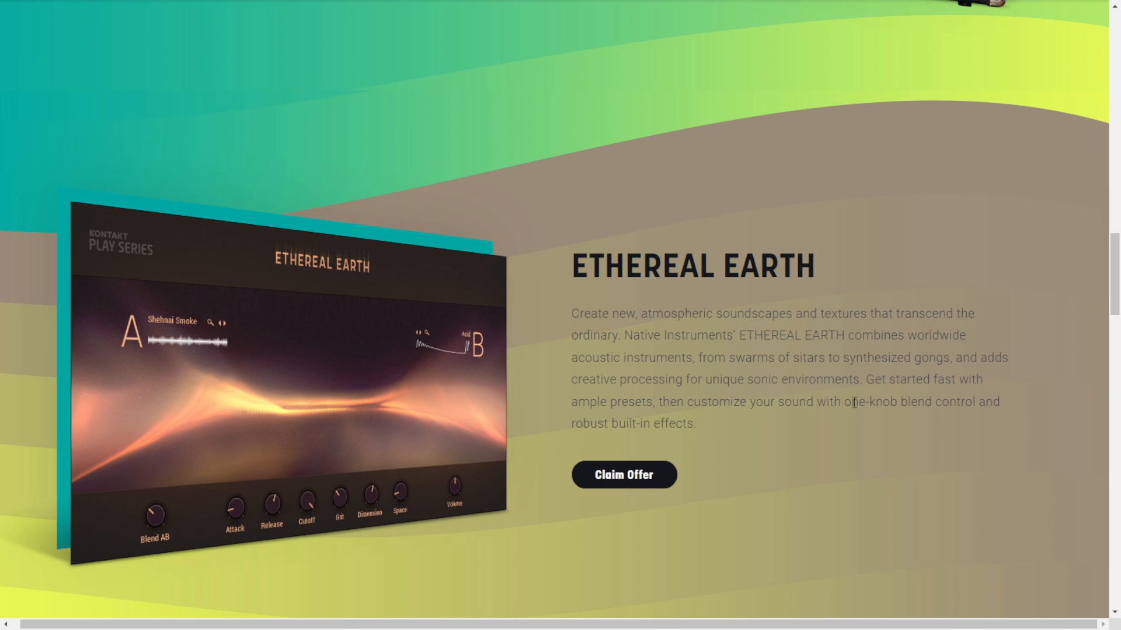
- Claim the Ethereal Earth offer and add the free product to the Native Instruments account
click(624, 474)
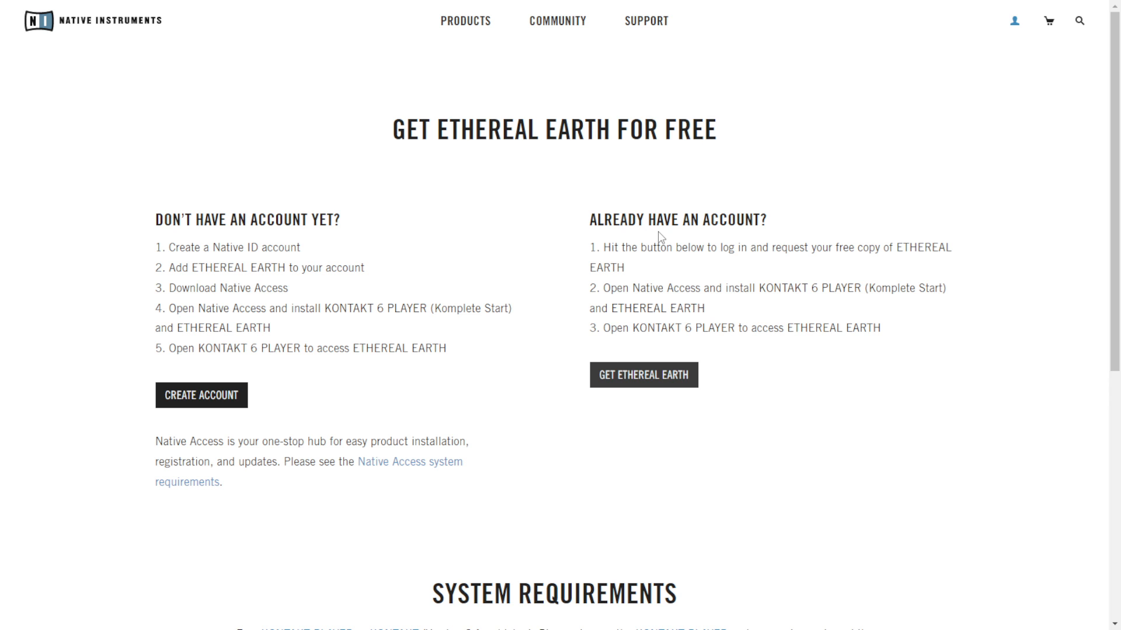
click(660, 385)
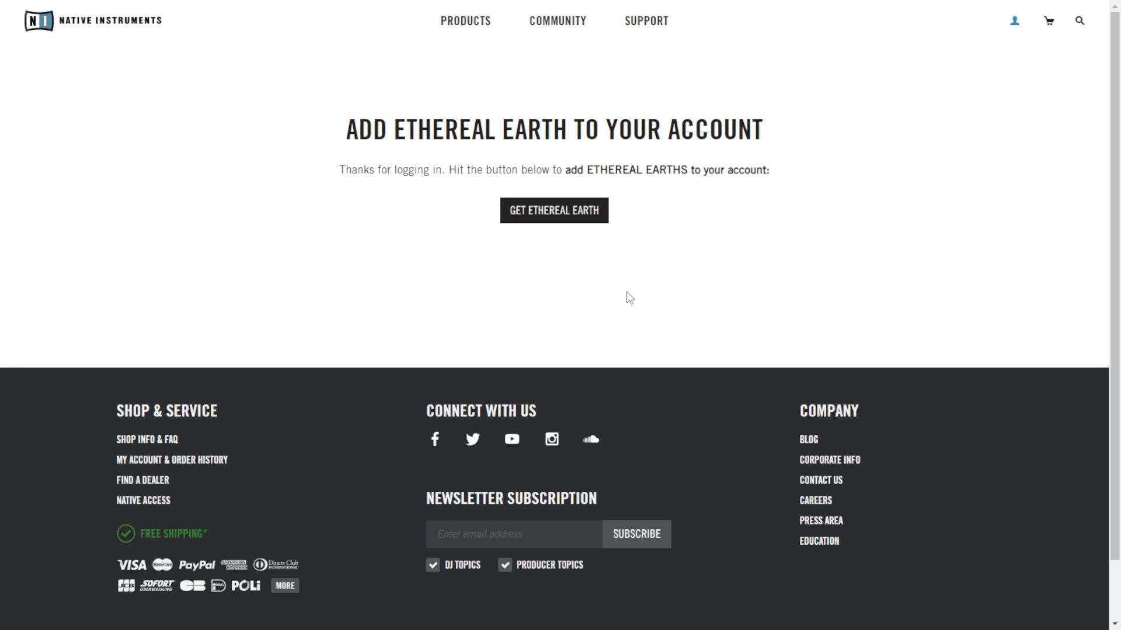
click(555, 218)
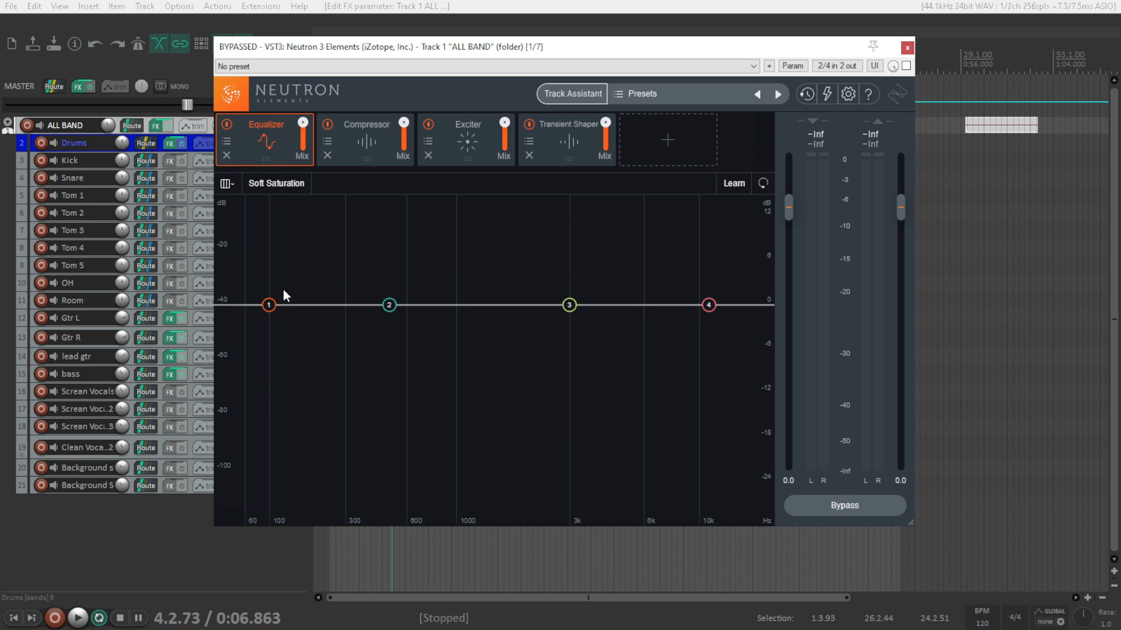
- Shape Neutron's equalizer curve: boost band 2 by about 3 dB at 523 Hz, dip band 3 near 3 kHz and slightly raise band 4
click(268, 305)
drag(389, 305, 400, 290)
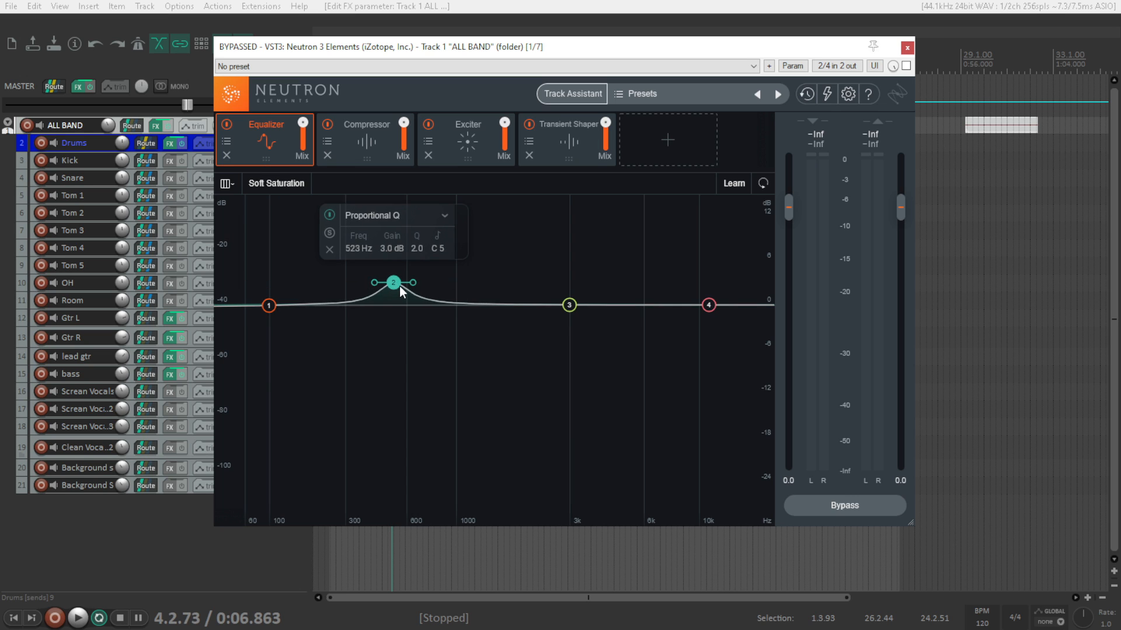
drag(569, 305, 575, 318)
drag(708, 304, 706, 298)
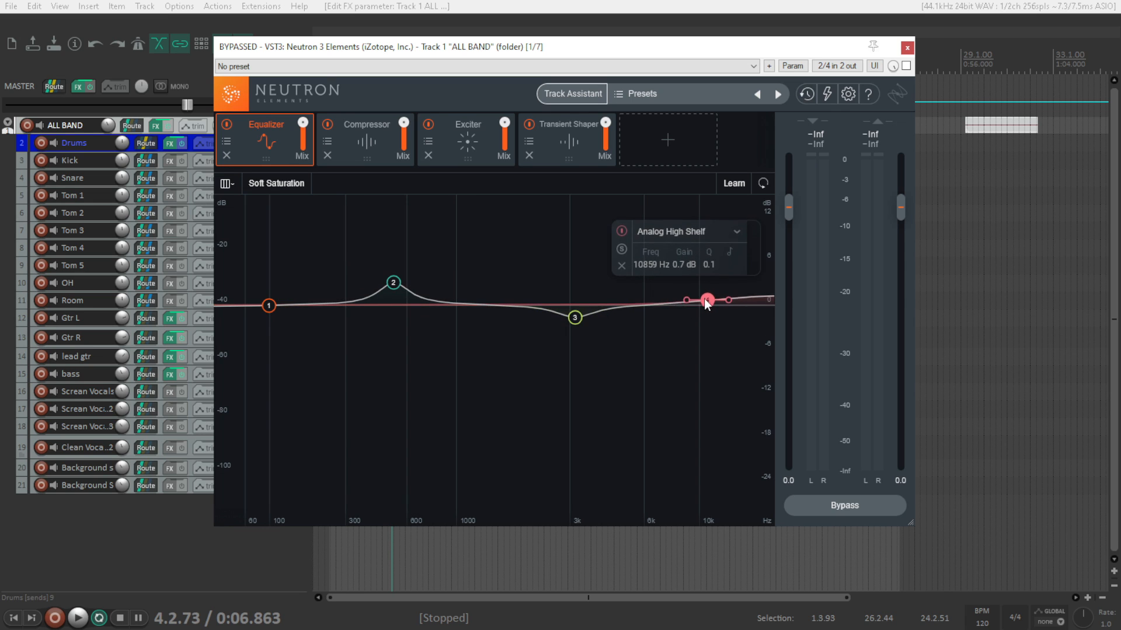
- Look through the filter shapes available for equalizer band 2, keeping Proportional Q
click(395, 286)
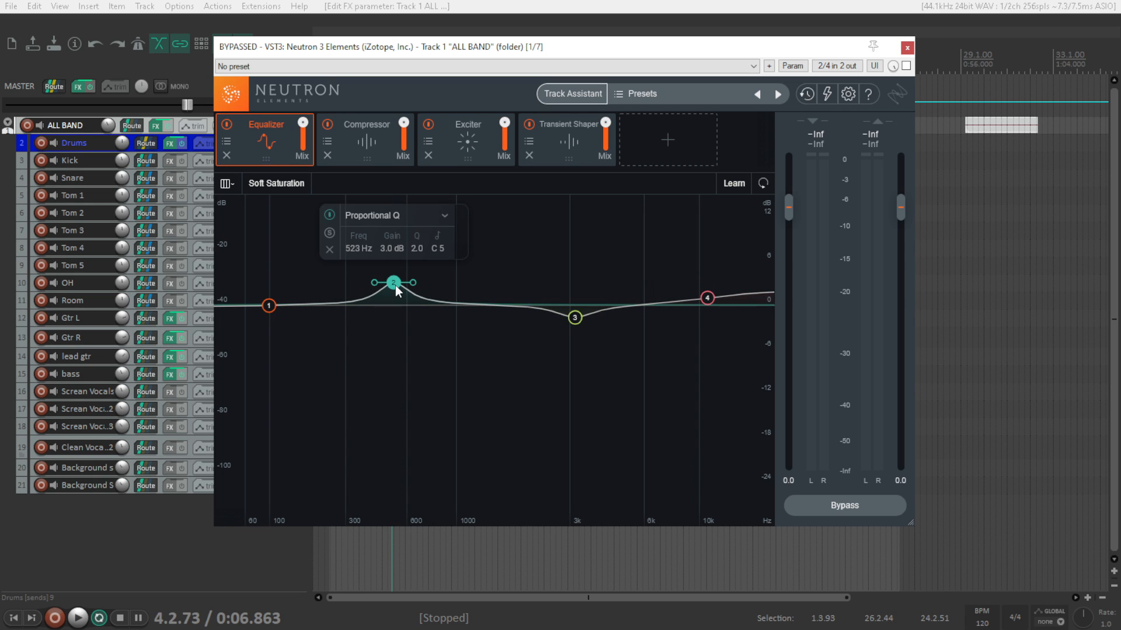
click(366, 219)
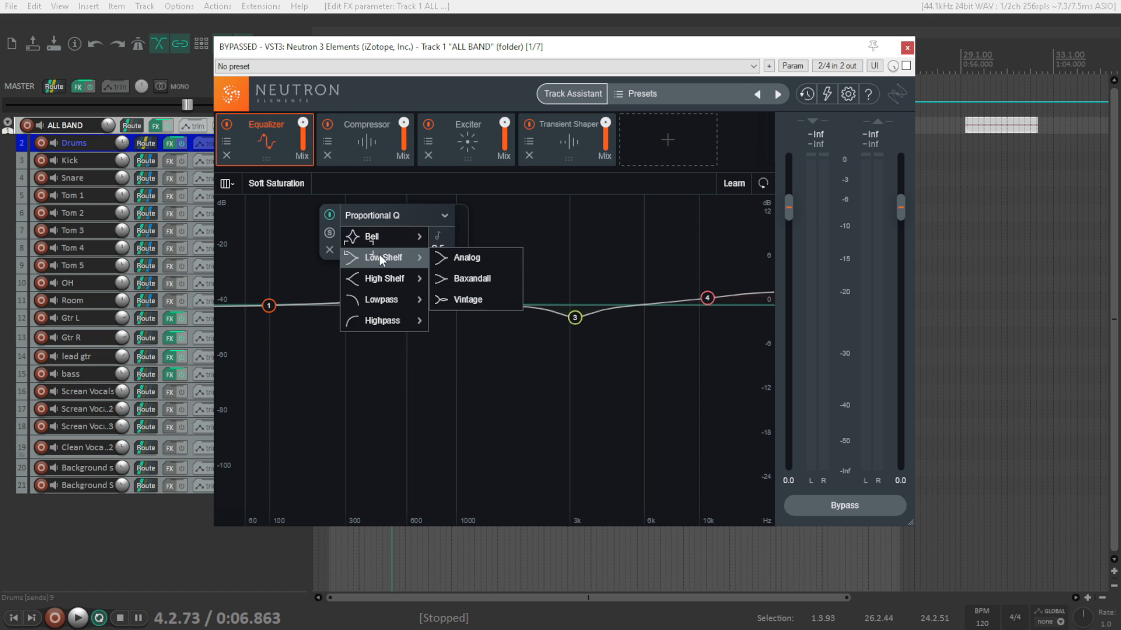
click(383, 239)
drag(413, 284, 412, 288)
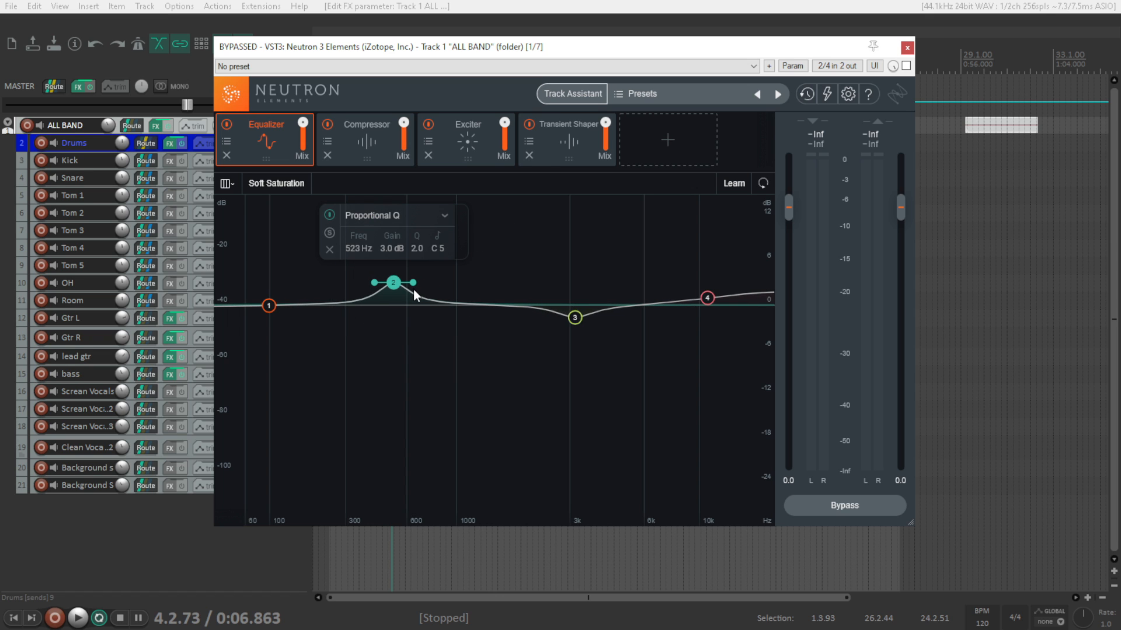
- Deepen equalizer band 3 to about -2.2 dB near 3.3 kHz and change band 1 to a Flat Highpass filter
mouse_move(575, 318)
mouse_down()
mouse_move(578, 295)
mouse_move(580, 321)
mouse_up()
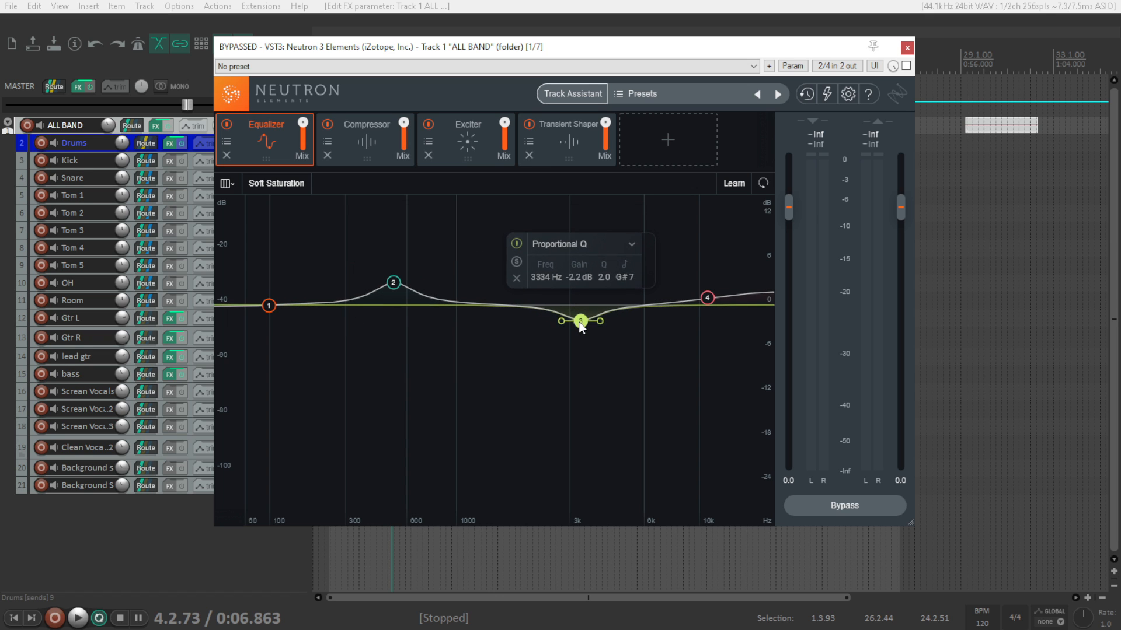
mouse_move(269, 306)
mouse_down()
mouse_move(275, 297)
mouse_move(275, 325)
mouse_up()
click(307, 244)
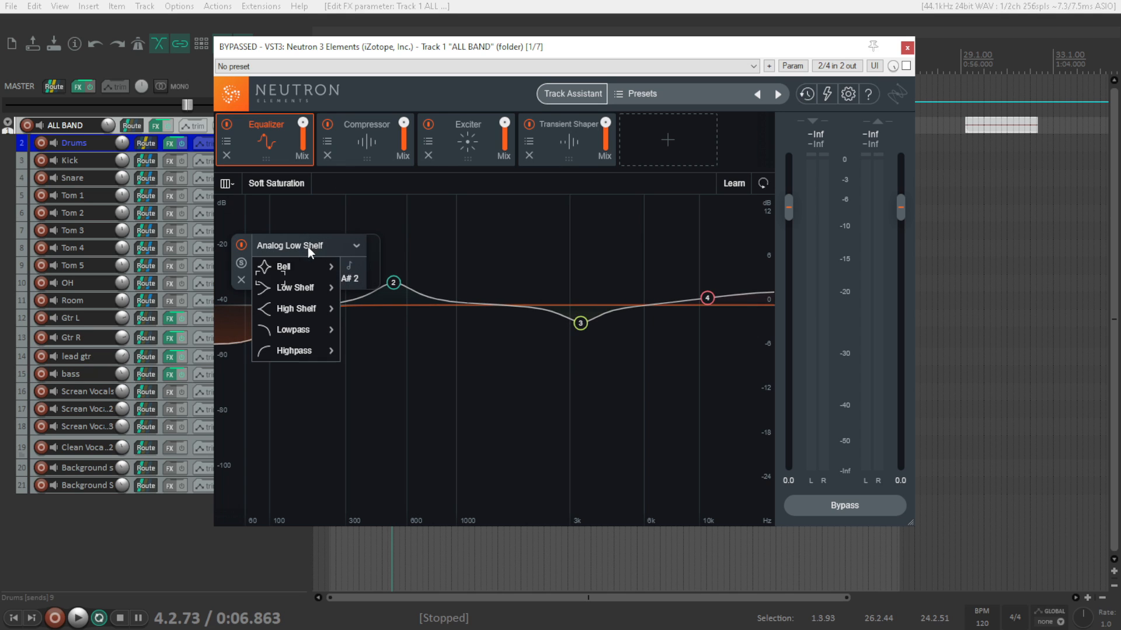
mouse_move(312, 308)
mouse_move(298, 350)
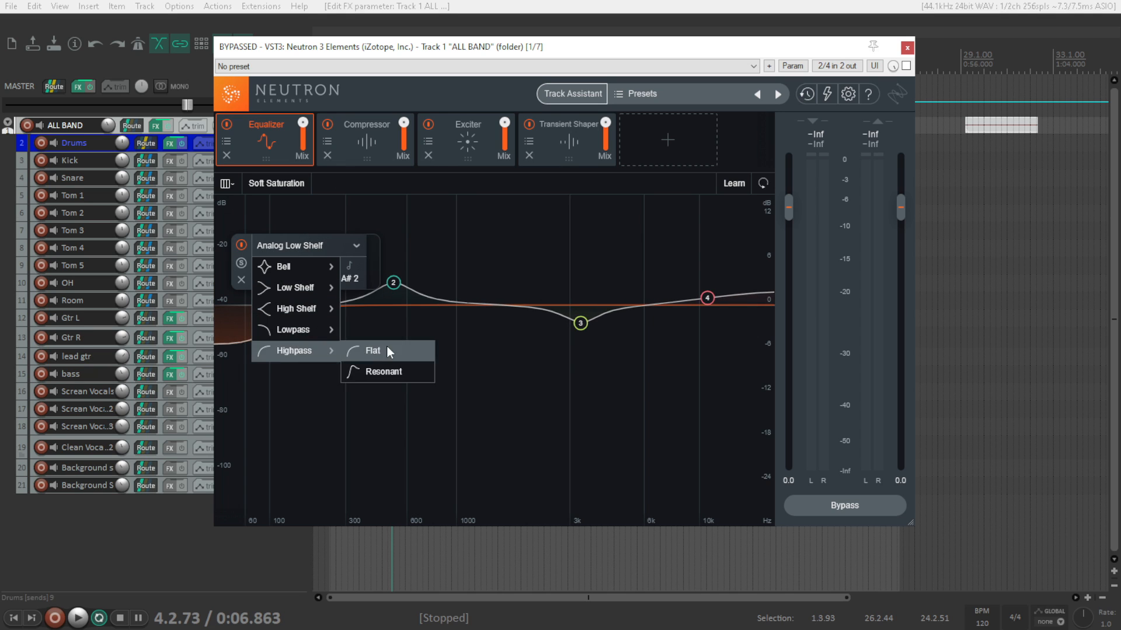
click(387, 346)
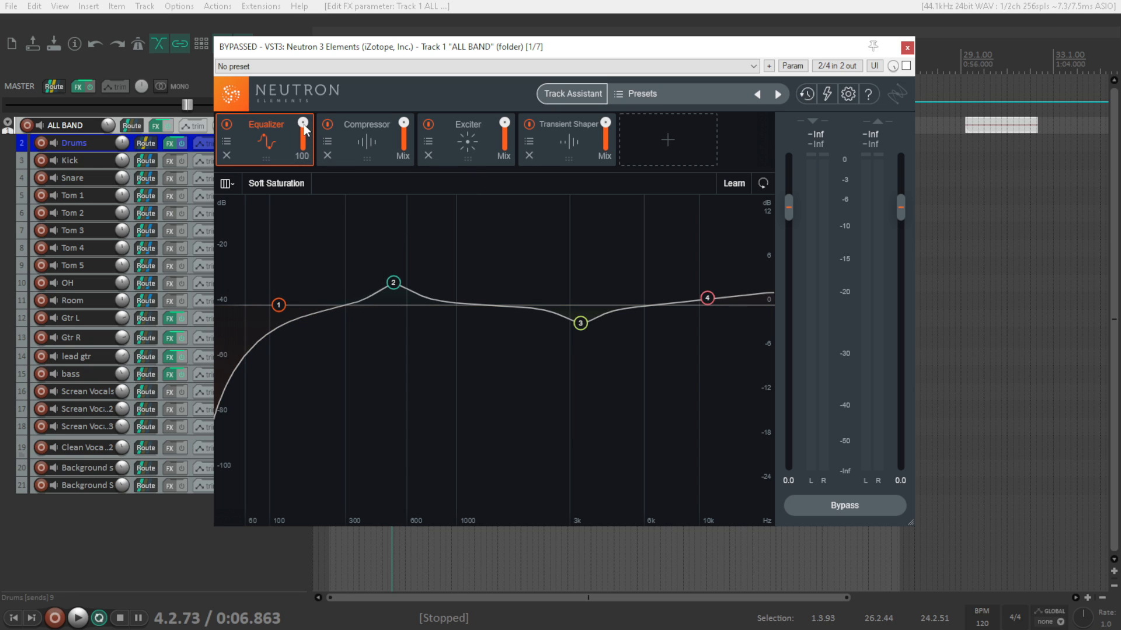
mouse_move(303, 124)
mouse_down()
mouse_move(302, 311)
mouse_move(302, 124)
mouse_up()
- Lower the Compressor's threshold to about -12.9 dB and set its level detection to True
click(363, 154)
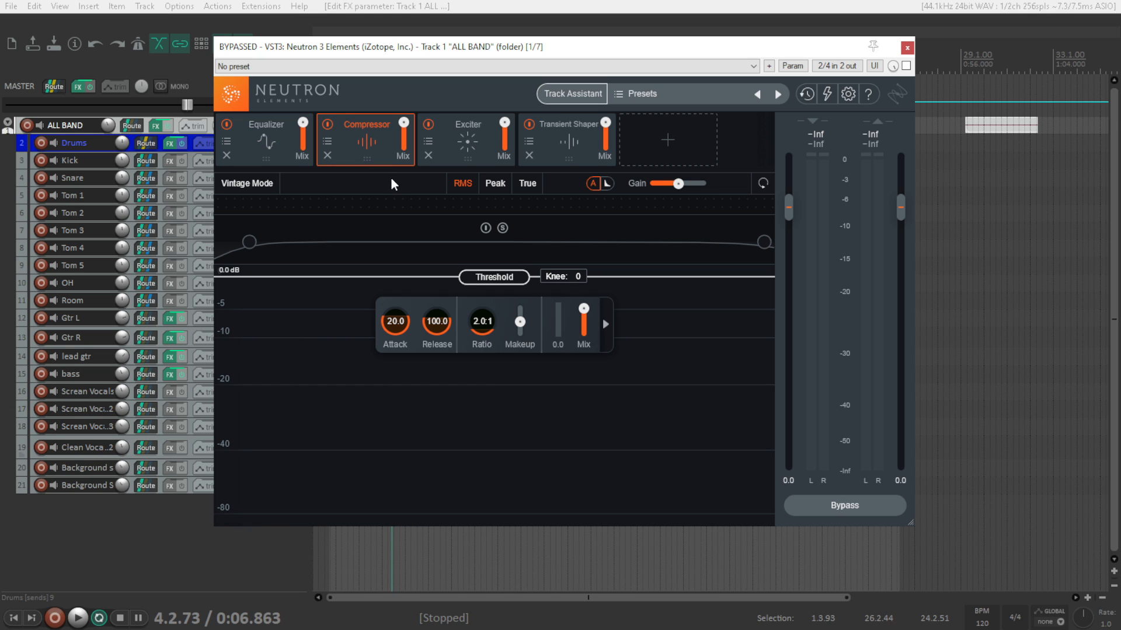
drag(490, 277, 486, 316)
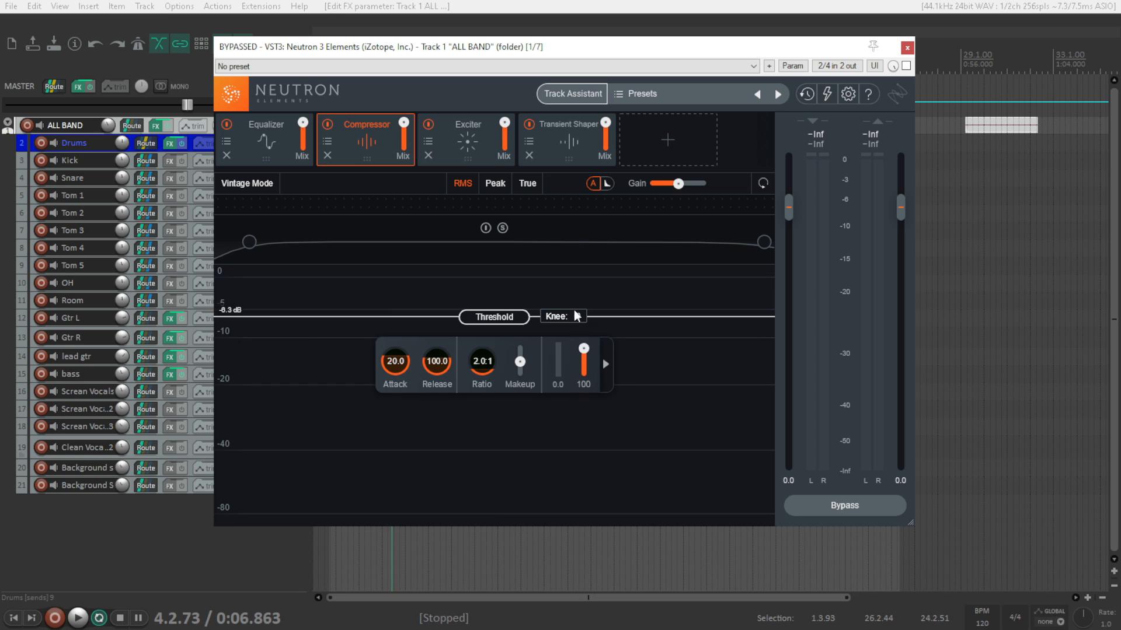
drag(500, 319, 504, 359)
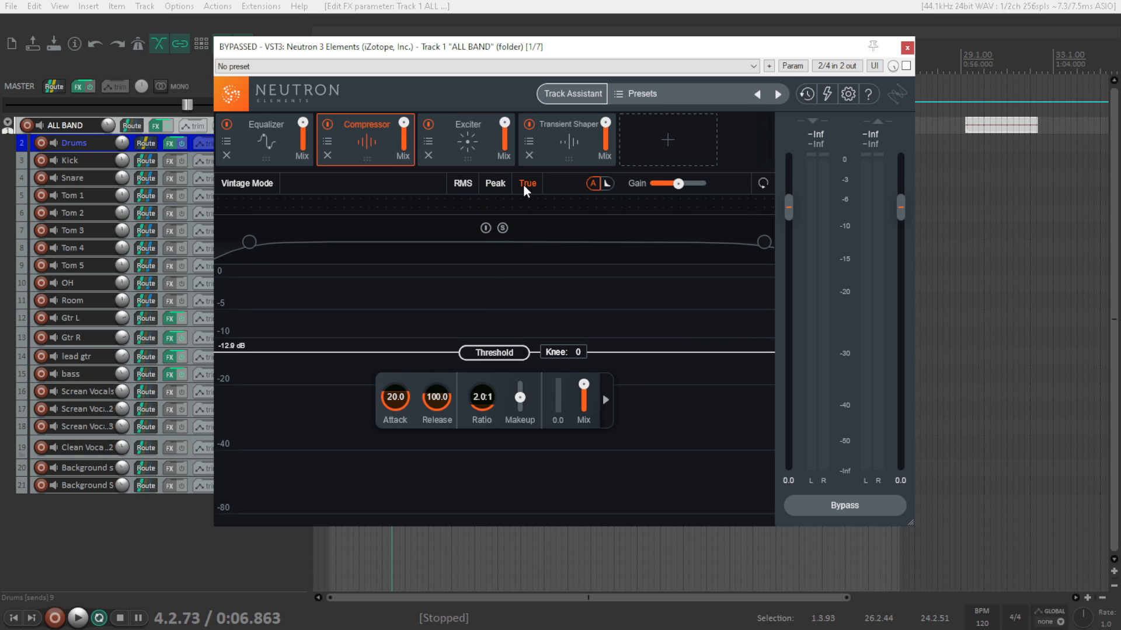
- Narrow the Compressor's detection filter, with its low cutoff at about 587 Hz and its high cutoff moved inward, and enable Vintage Mode
drag(249, 242, 398, 250)
drag(764, 243, 640, 240)
drag(400, 243, 454, 244)
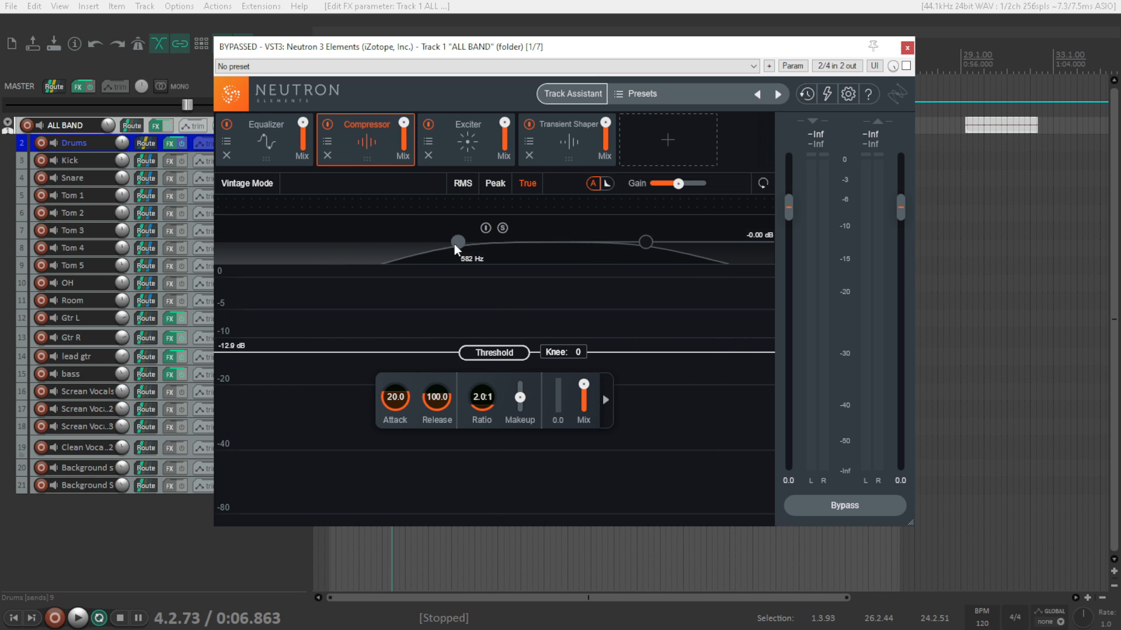
click(243, 185)
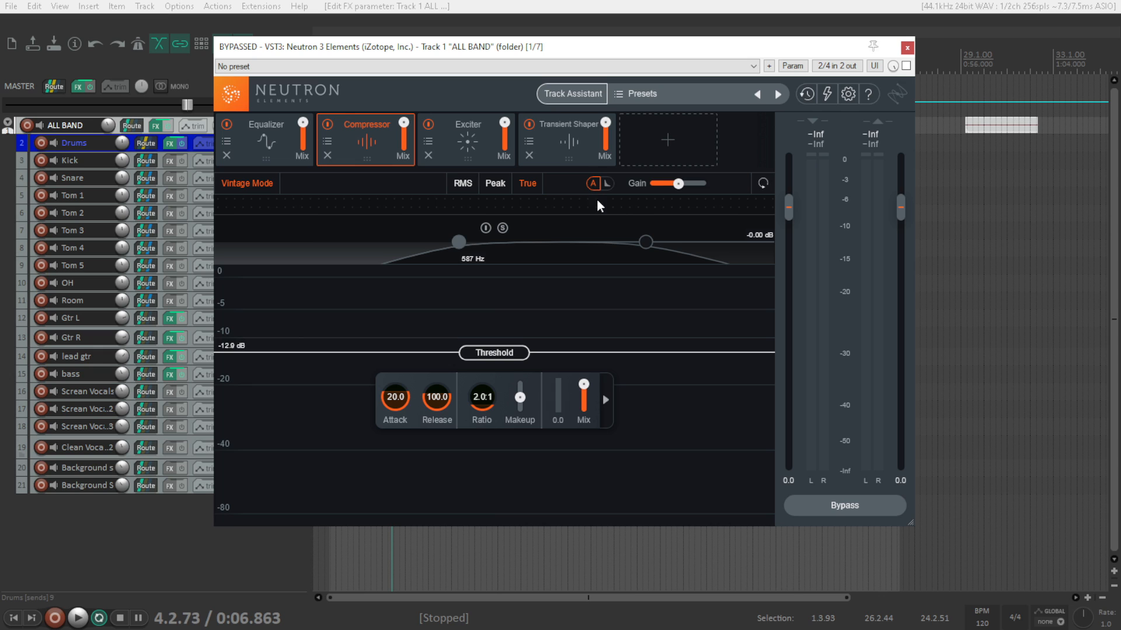
mouse_move(682, 184)
- Raise the Exciter's drive to about 4.3 and shift its saturation blend to the Tube corner
click(468, 139)
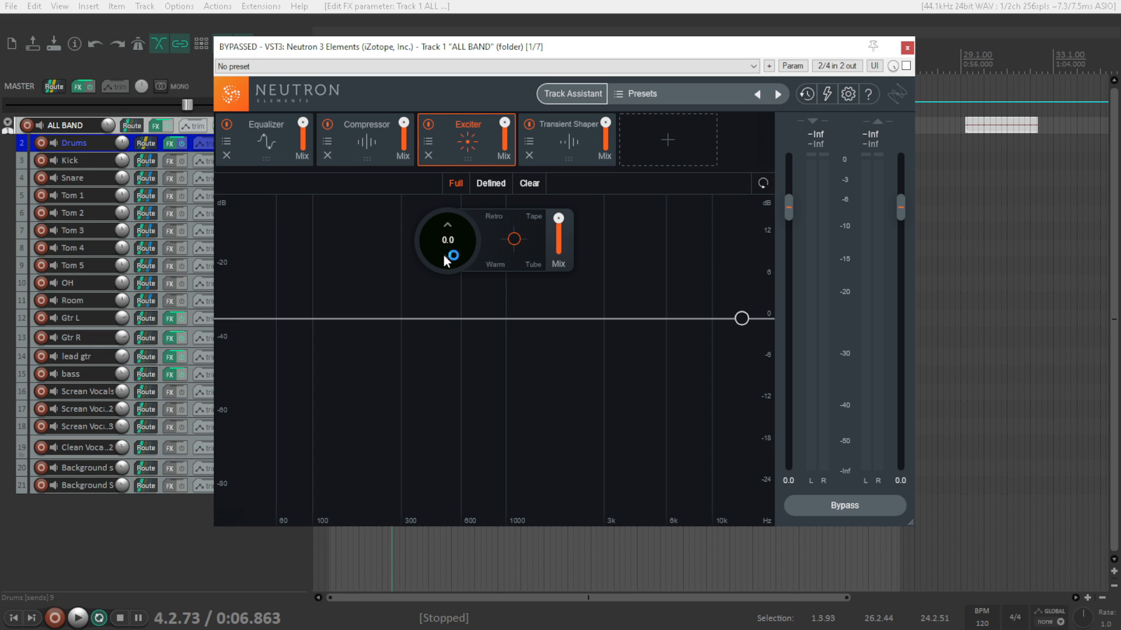
drag(440, 254, 453, 202)
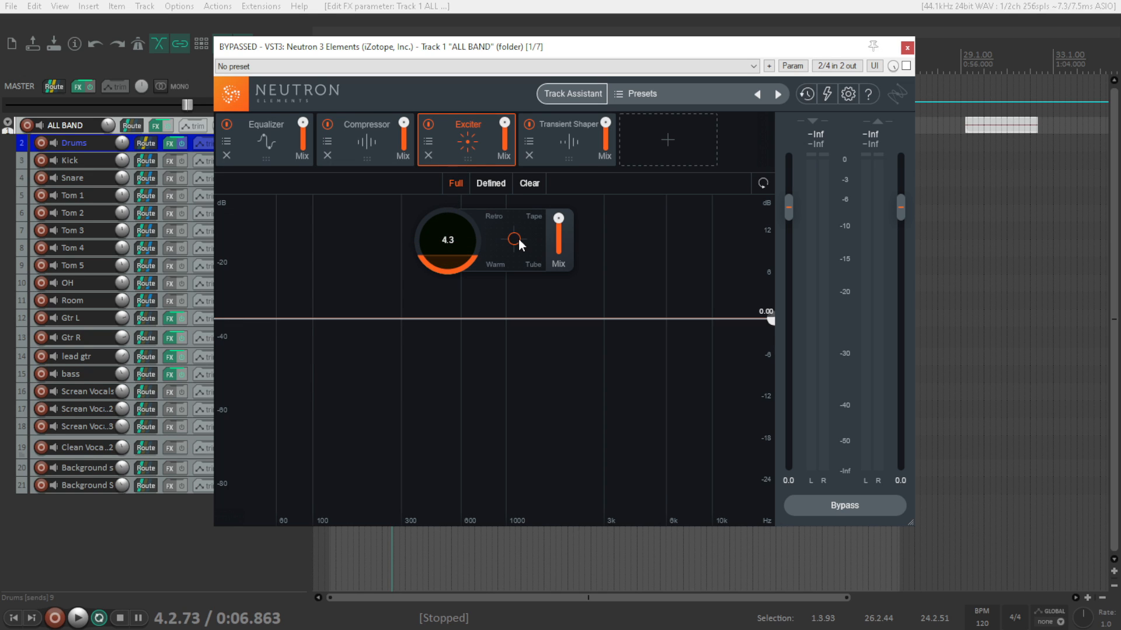
drag(515, 239, 529, 234)
drag(529, 255, 530, 257)
- Fine-tune the Exciter's drive to about 5.1 and switch its mode to Clear
drag(457, 261, 455, 254)
drag(558, 232, 559, 176)
mouse_move(769, 325)
mouse_down()
mouse_move(709, 360)
mouse_move(408, 341)
mouse_move(418, 351)
mouse_move(762, 317)
mouse_up()
drag(449, 253, 448, 250)
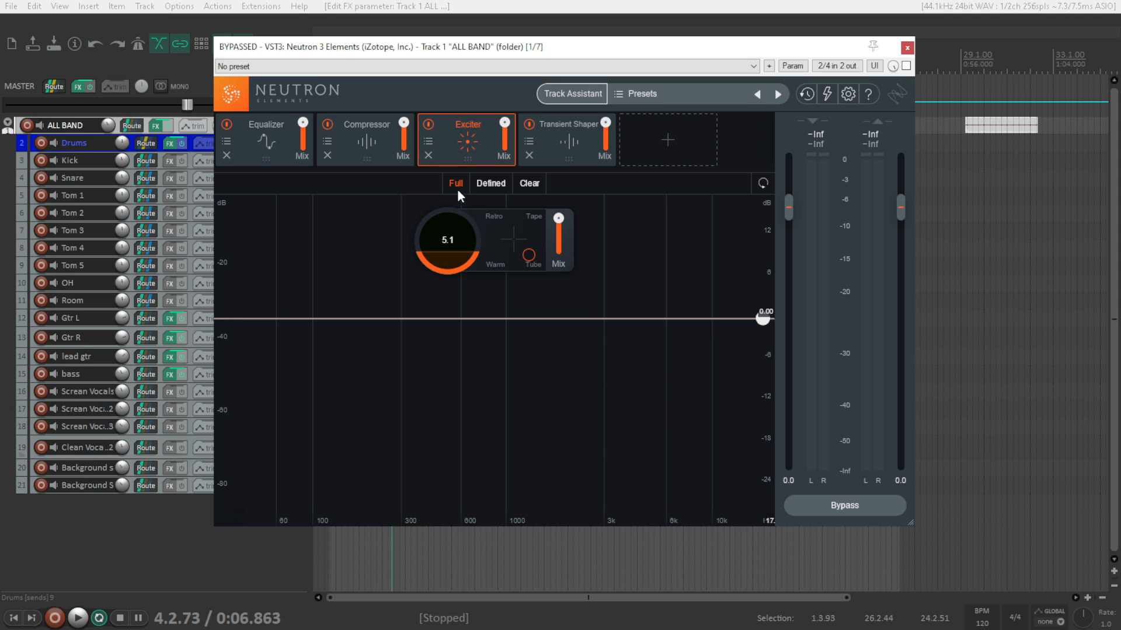
click(527, 185)
- Raise the Transient Shaper's attack slightly and reduce its sustain
click(568, 141)
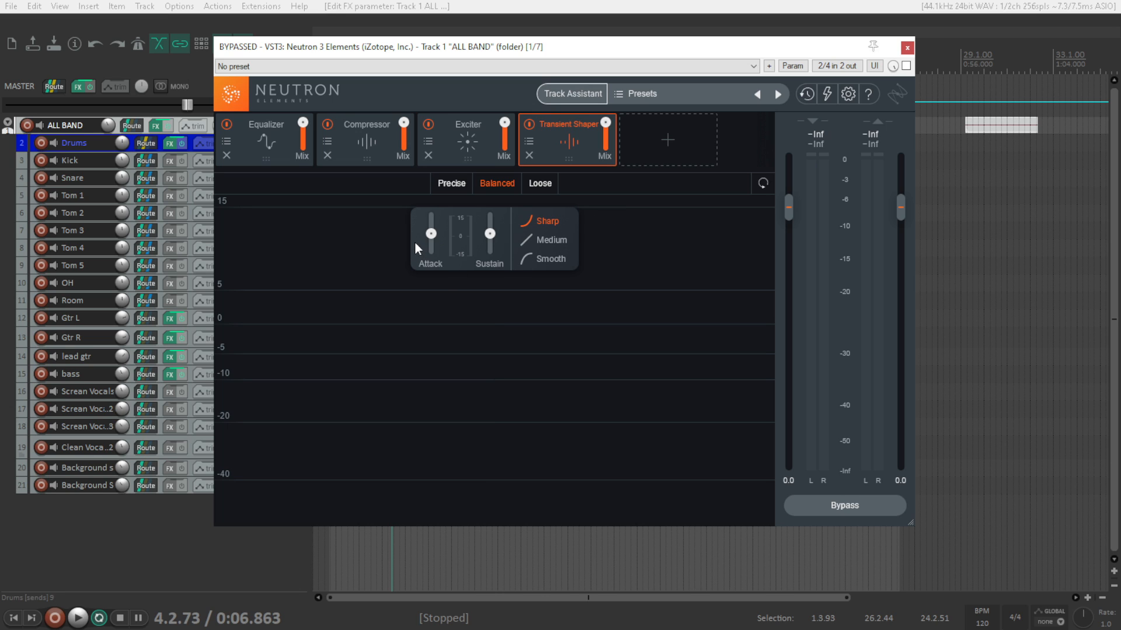
mouse_move(430, 234)
drag(430, 235, 437, 318)
drag(491, 234, 492, 335)
mouse_move(429, 248)
mouse_down()
mouse_move(434, 158)
mouse_move(430, 230)
mouse_up()
- Try the Transient Shaper's Precise and Balanced modes and settle on Loose
click(452, 185)
click(488, 184)
click(530, 185)
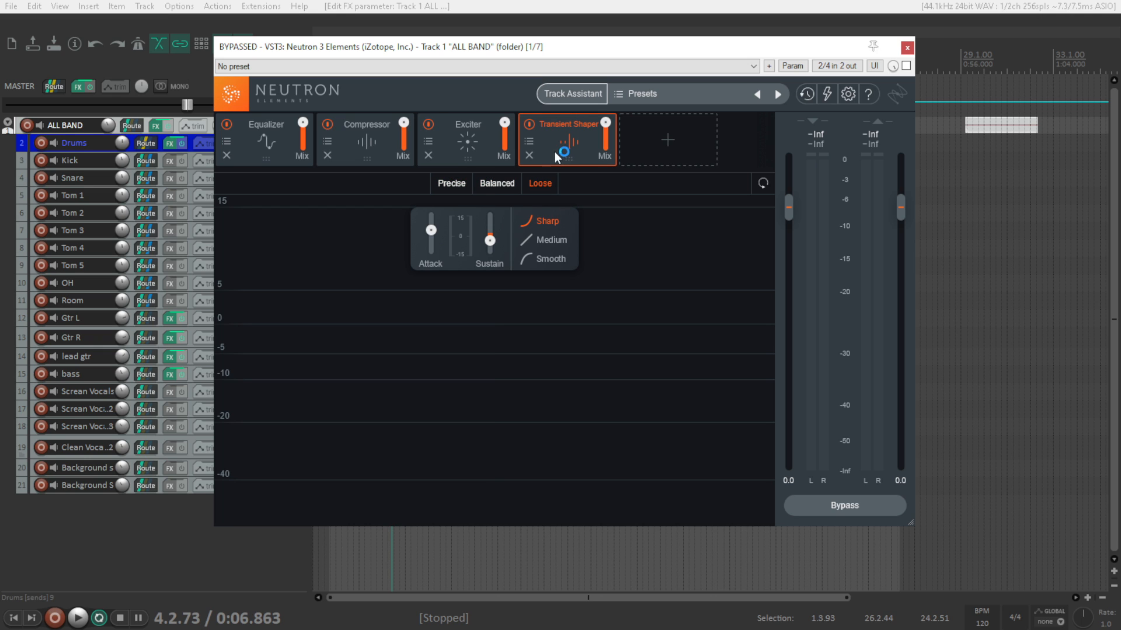
- Move the Transient Shaper ahead of the Equalizer to the start of the module chain
drag(554, 152, 390, 146)
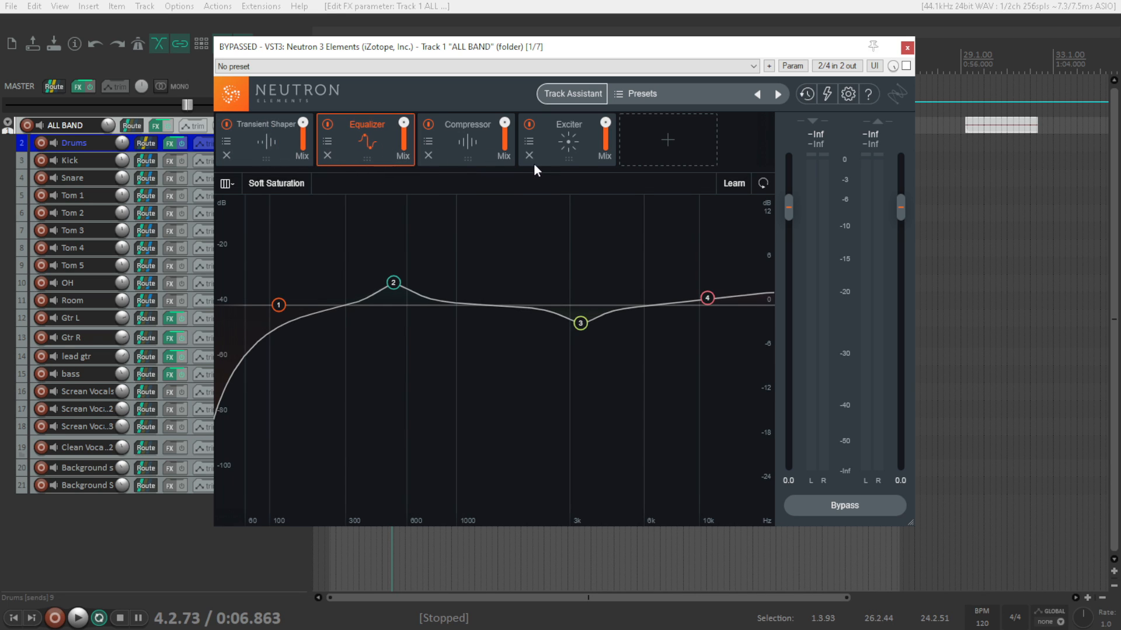
click(235, 133)
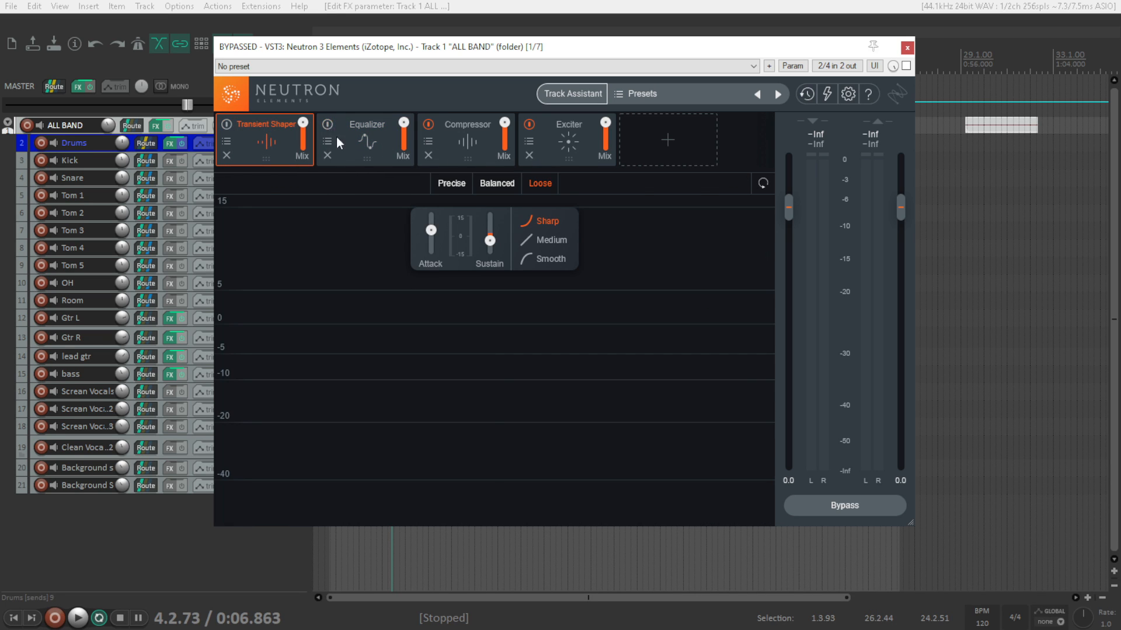
- Remove the Compressor from the module chain and show the Exciter's settings
click(428, 155)
mouse_move(505, 122)
mouse_down()
mouse_move(502, 341)
mouse_move(509, 119)
mouse_up()
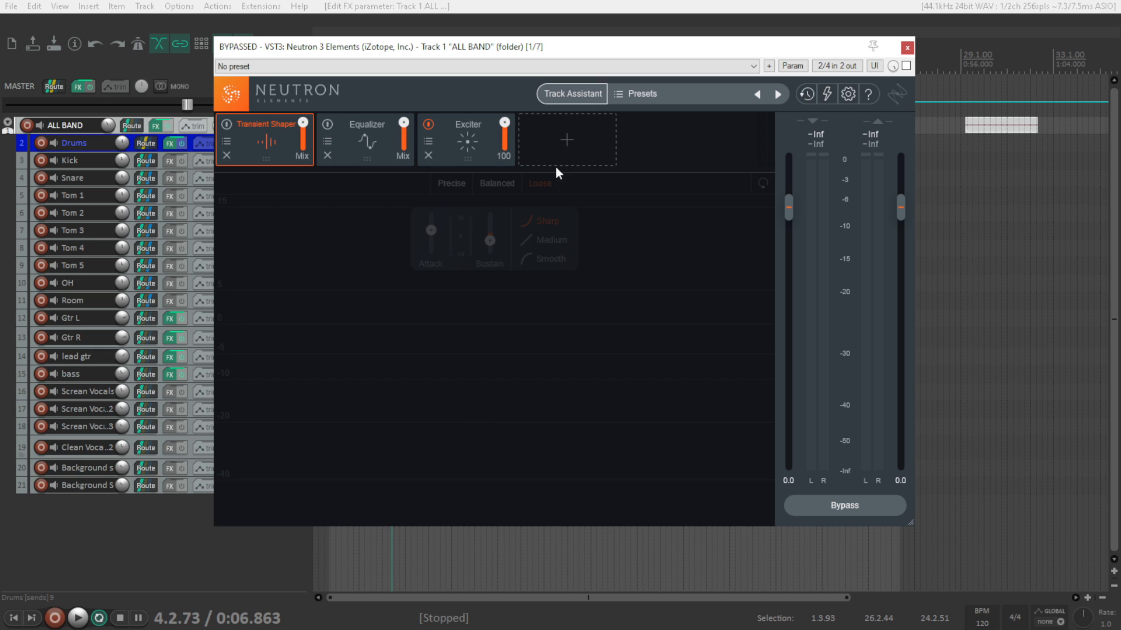
click(471, 156)
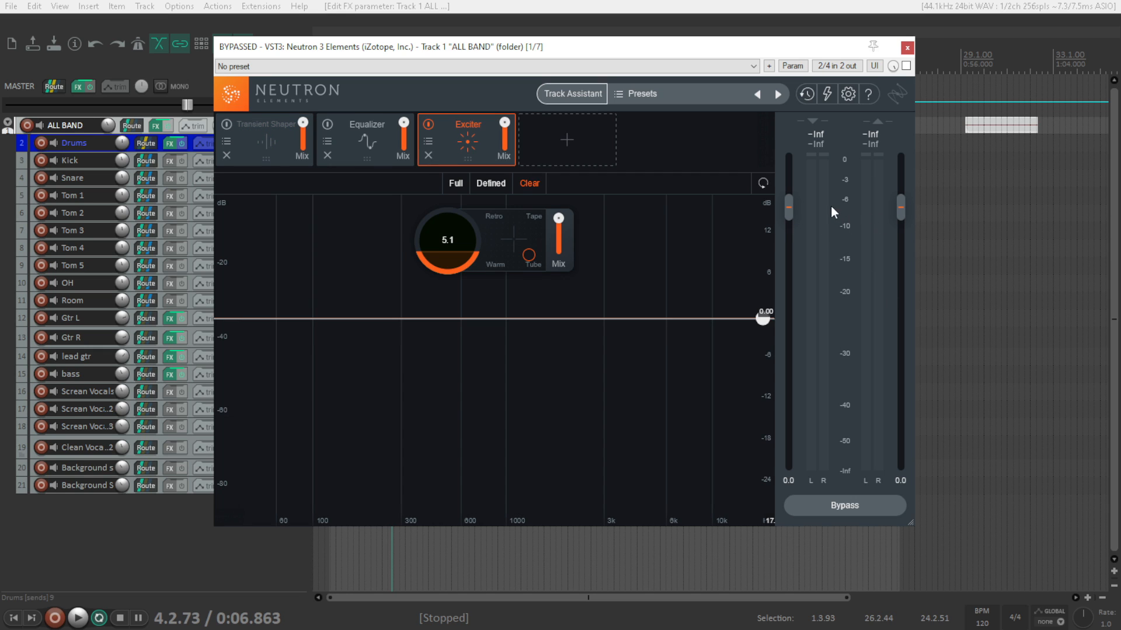
- Browse Neutron's global presets by instrument category without loading one
click(674, 93)
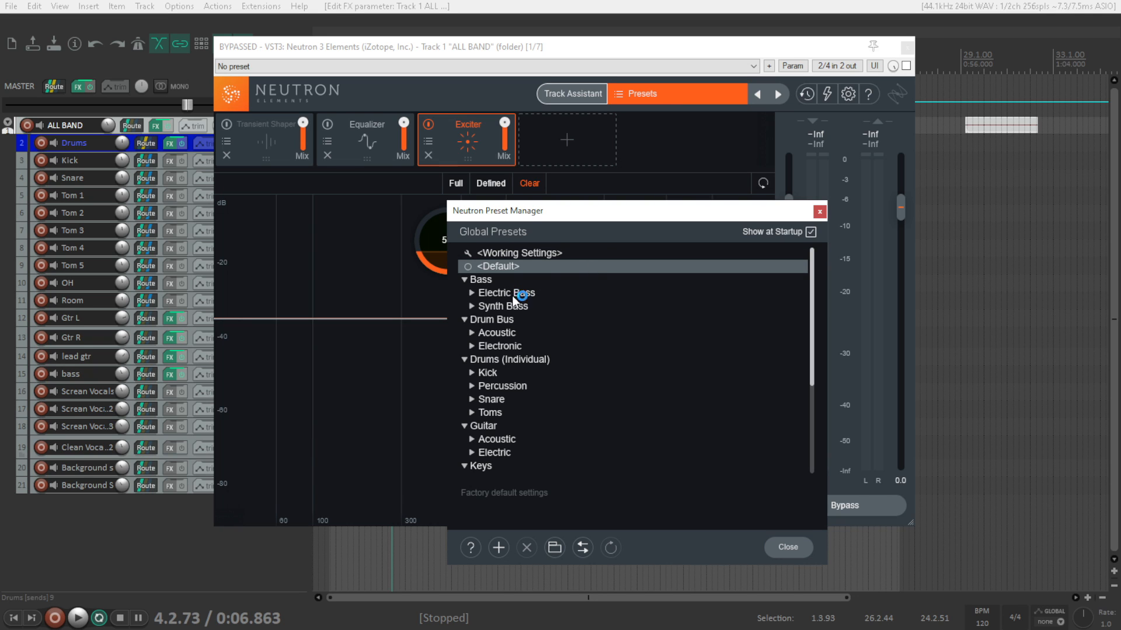
scroll(513, 335, down, 3)
scroll(505, 356, up, 3)
click(690, 144)
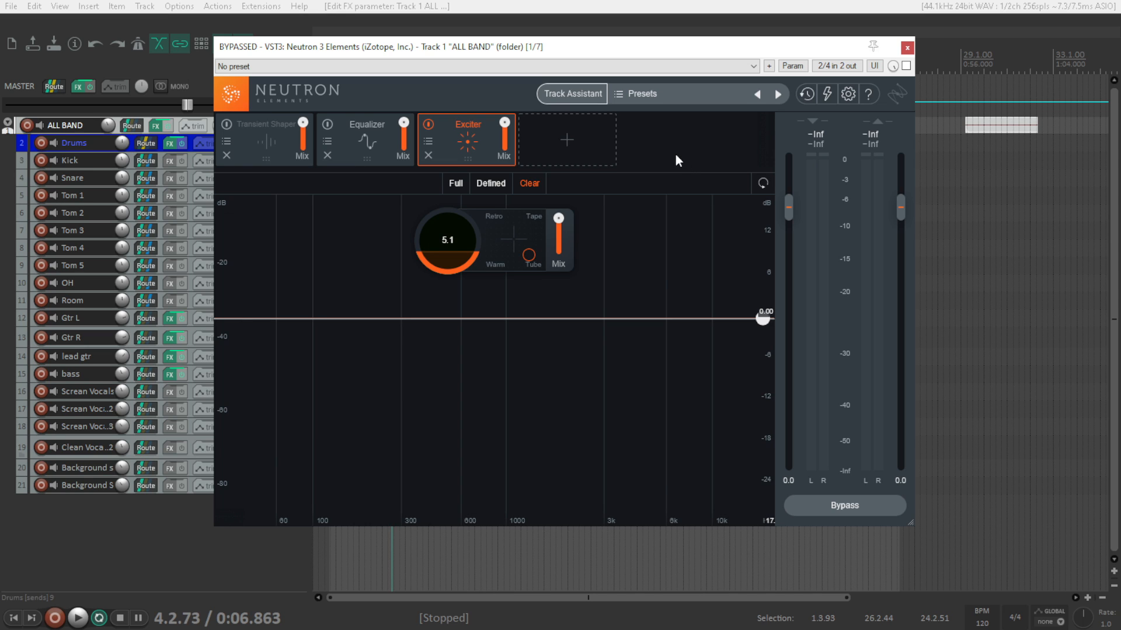
- Review the Track Assistant's instrument choices and its Warm, Balanced and Upfront styles, then leave it without running an analysis
click(577, 96)
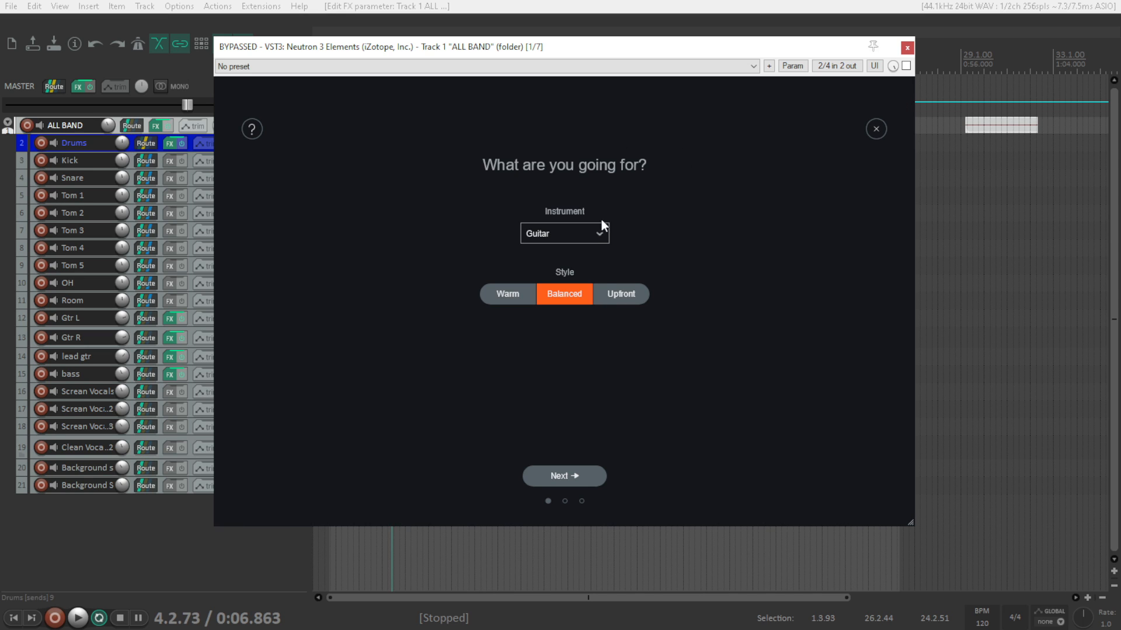
click(581, 233)
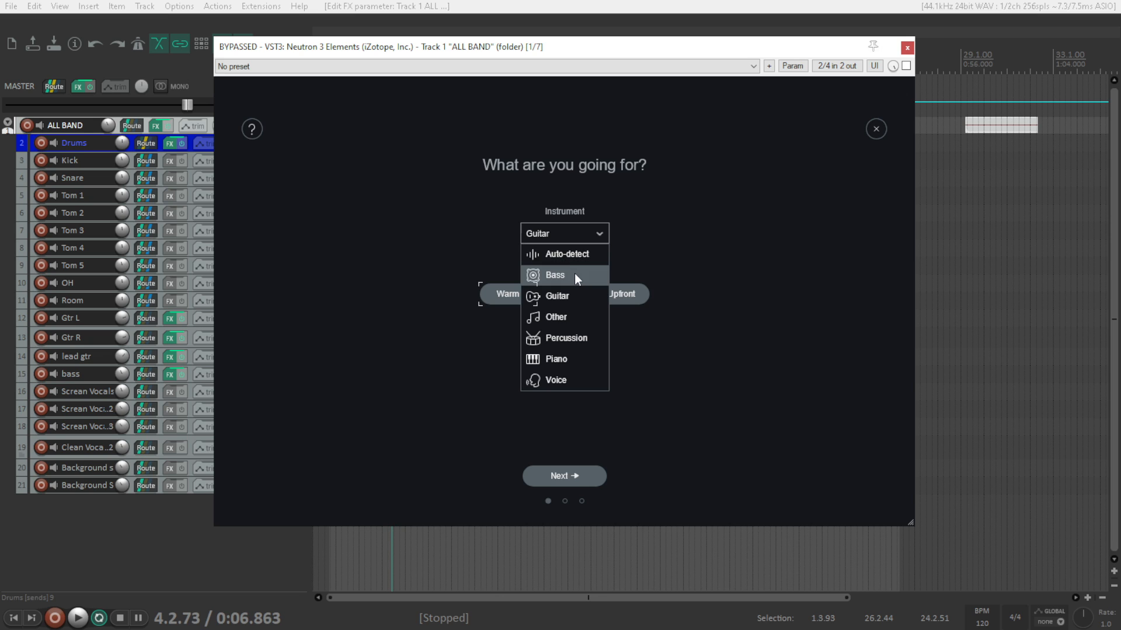
click(570, 298)
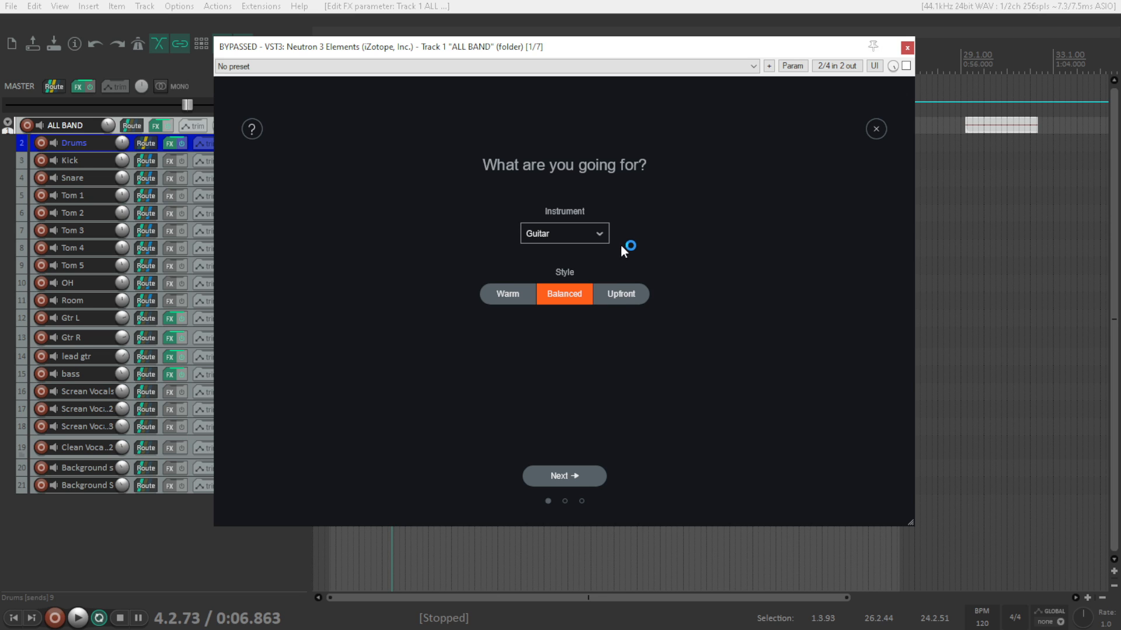
click(523, 292)
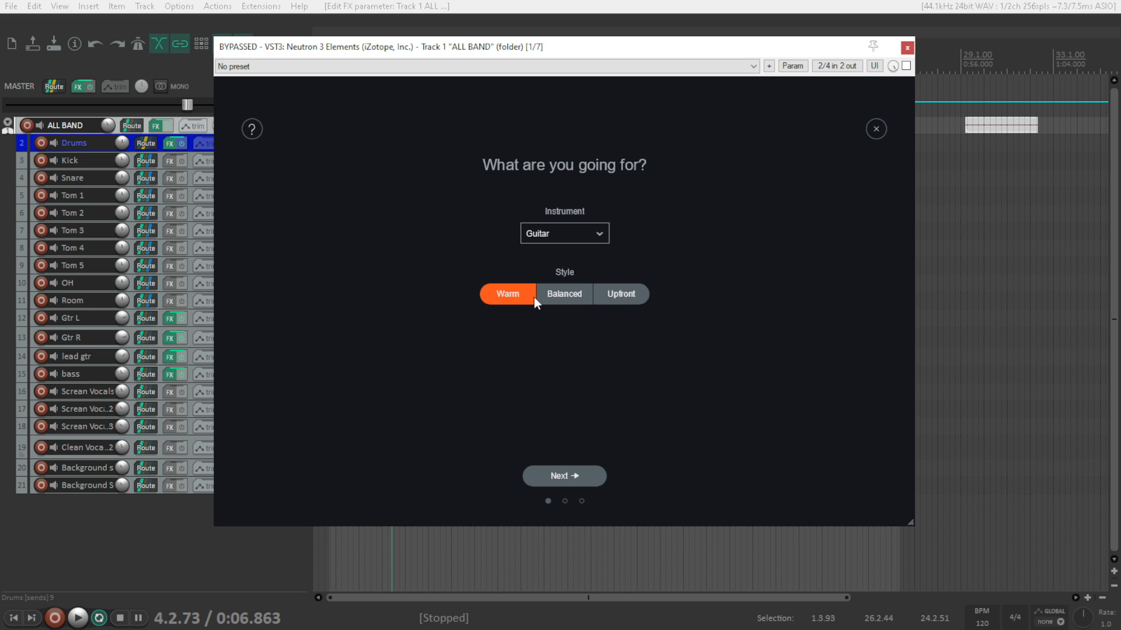
click(564, 298)
click(622, 295)
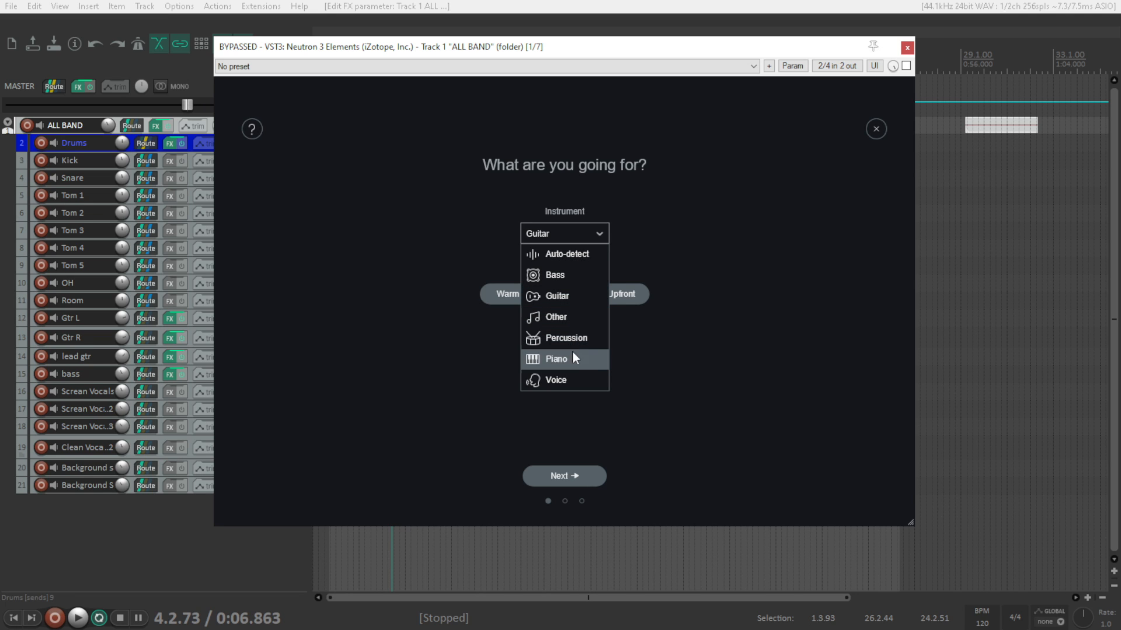
click(686, 385)
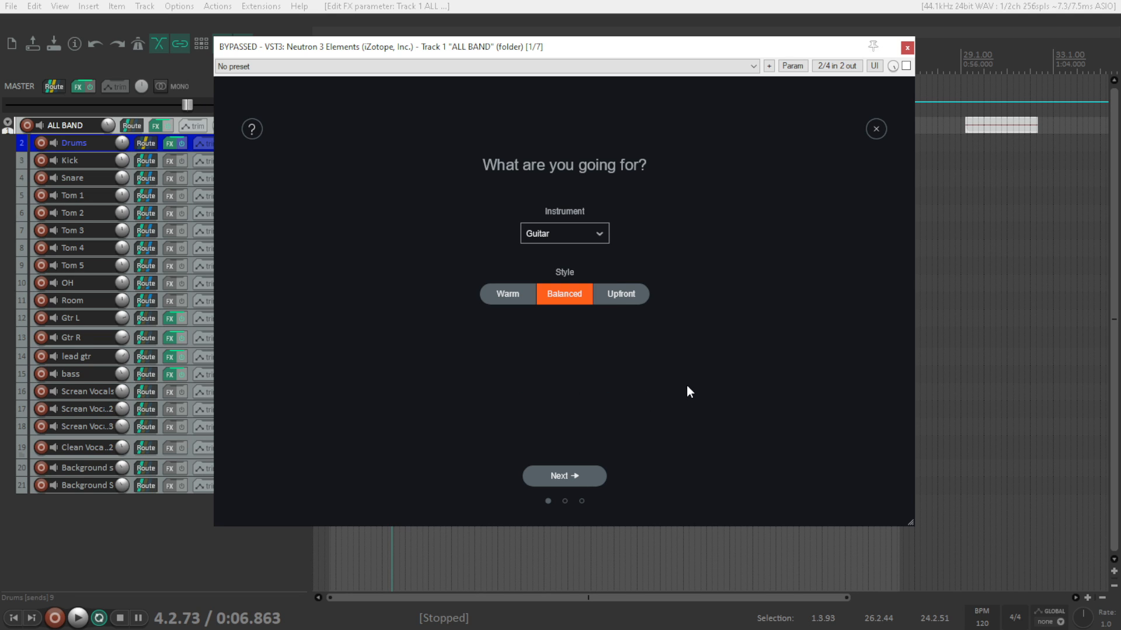
click(877, 129)
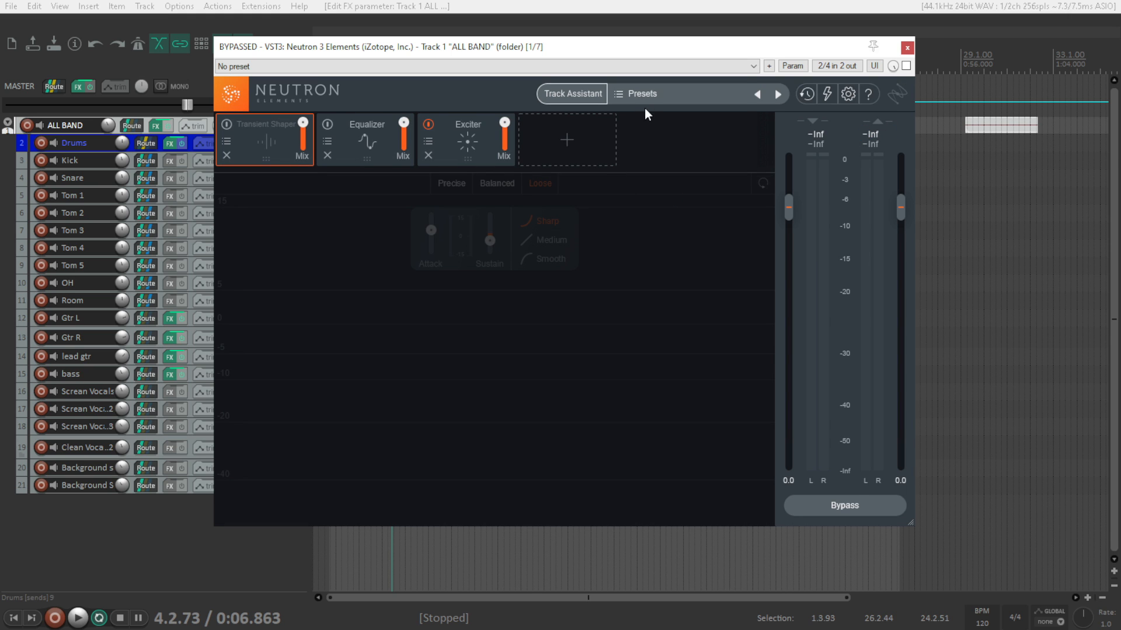
click(578, 95)
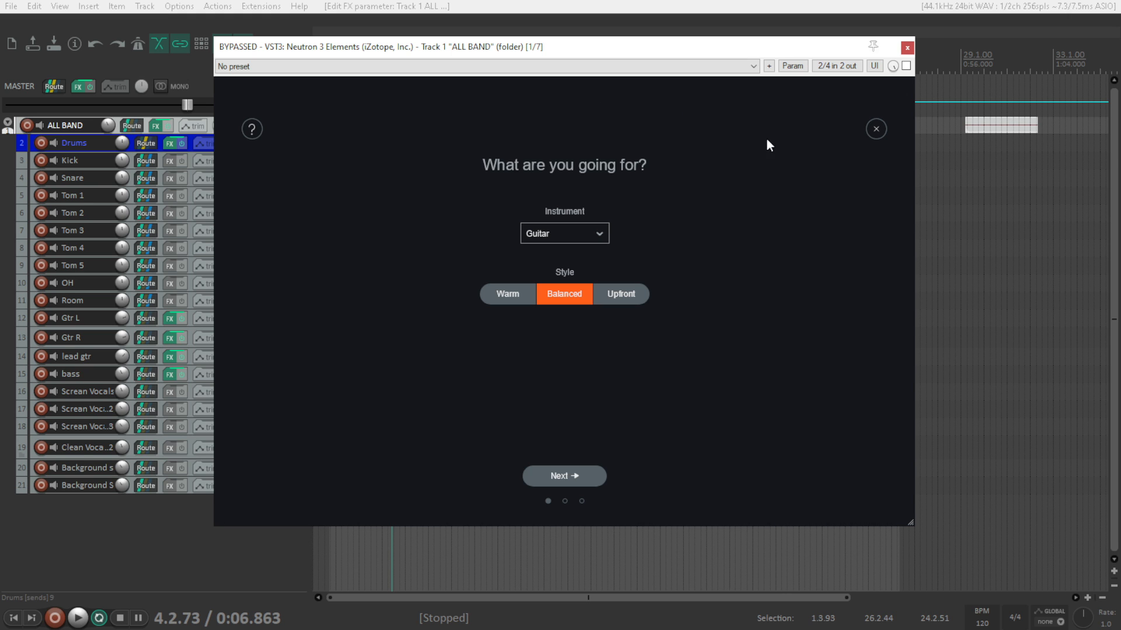
click(875, 130)
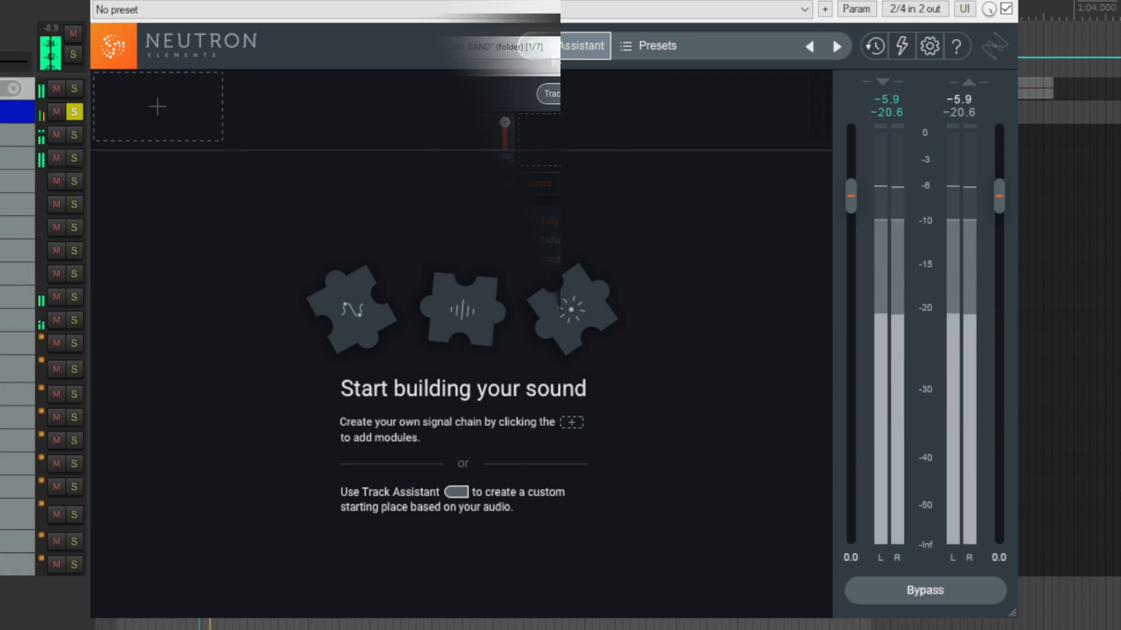
- Run the Track Assistant on the soloed drums with Percussion as the instrument and Upfront as the style
click(552, 48)
click(559, 232)
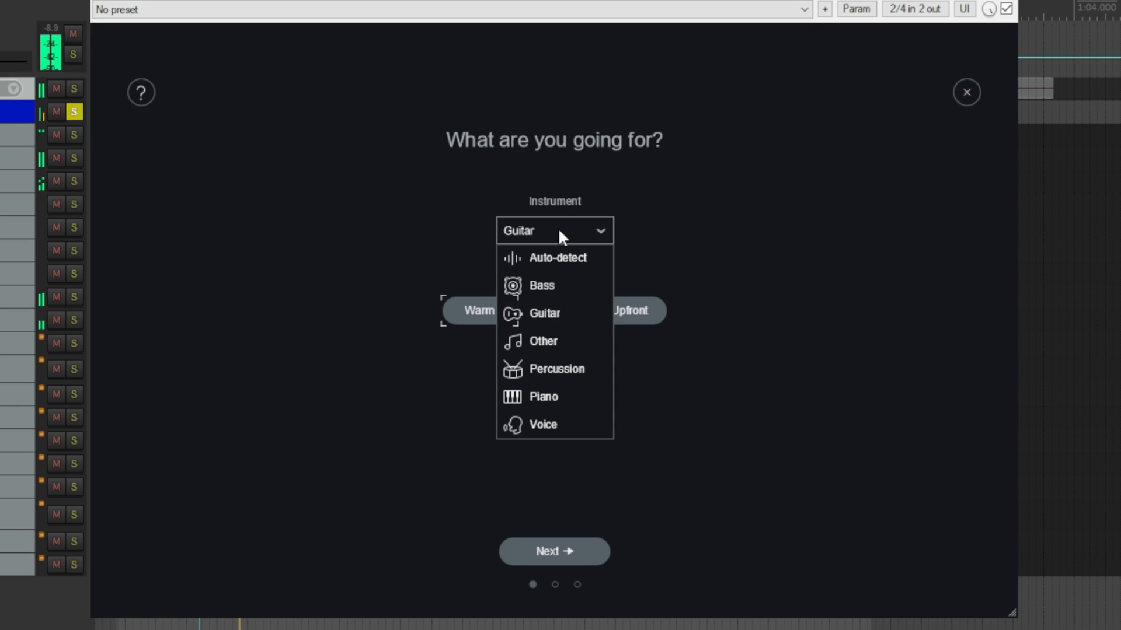
click(556, 368)
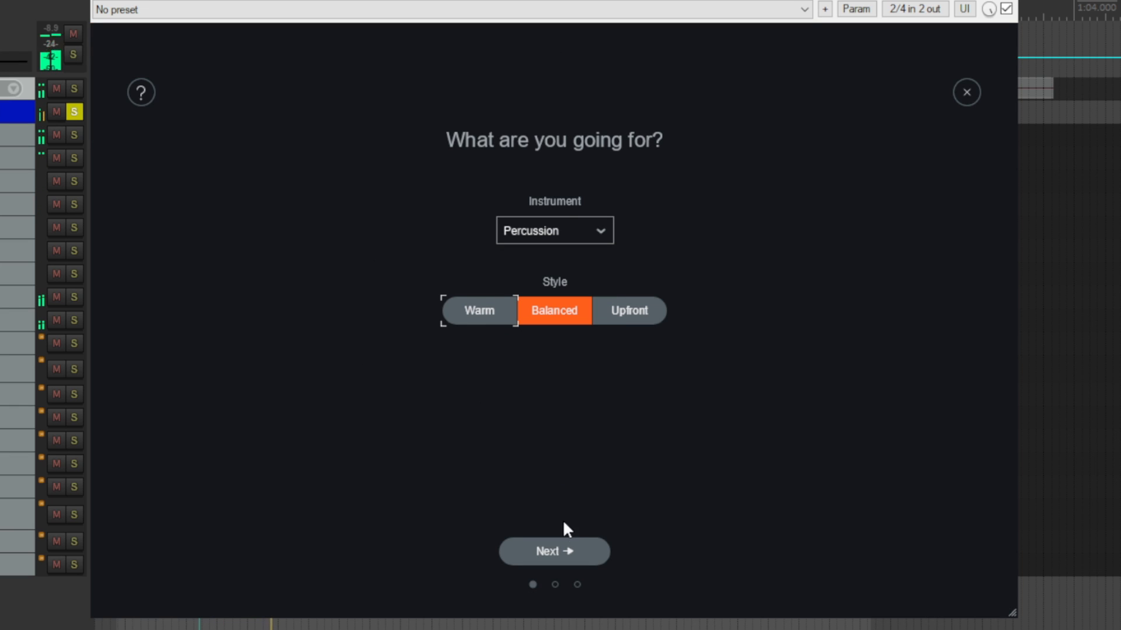
click(618, 318)
click(564, 552)
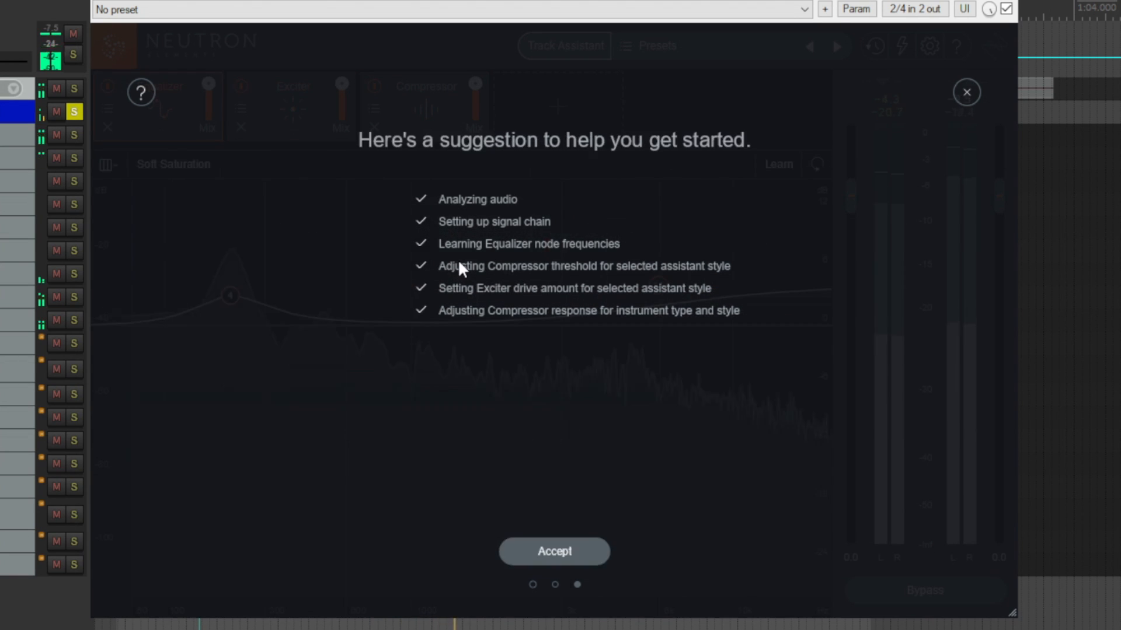
- Accept the Track Assistant's suggestion for the drums and compare the sound with Neutron switched off and back on
click(517, 556)
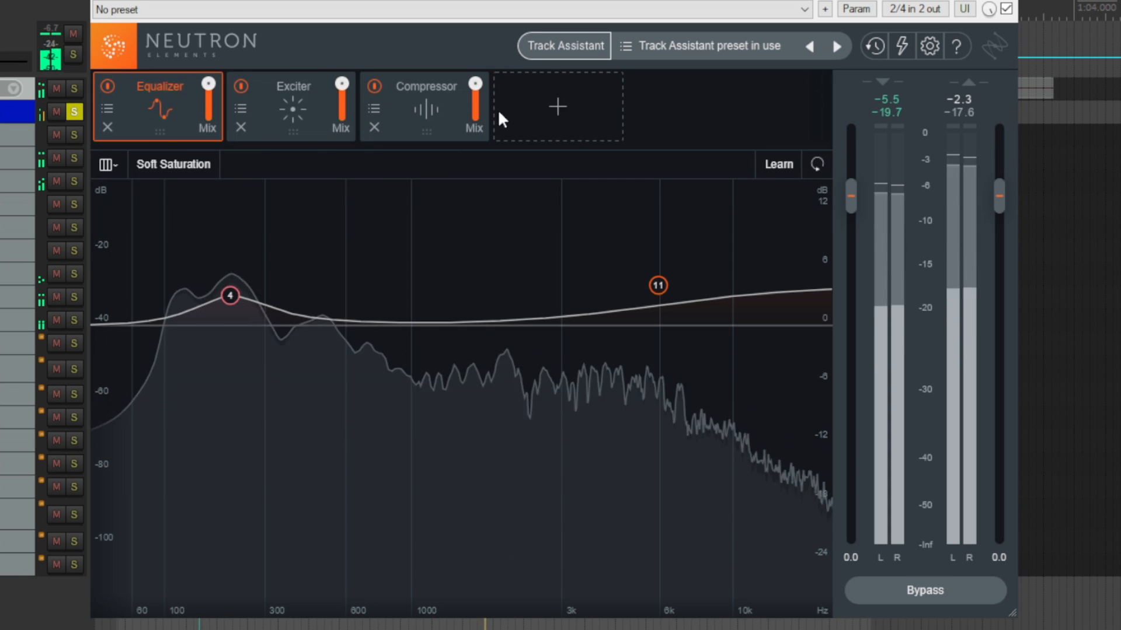
click(1006, 11)
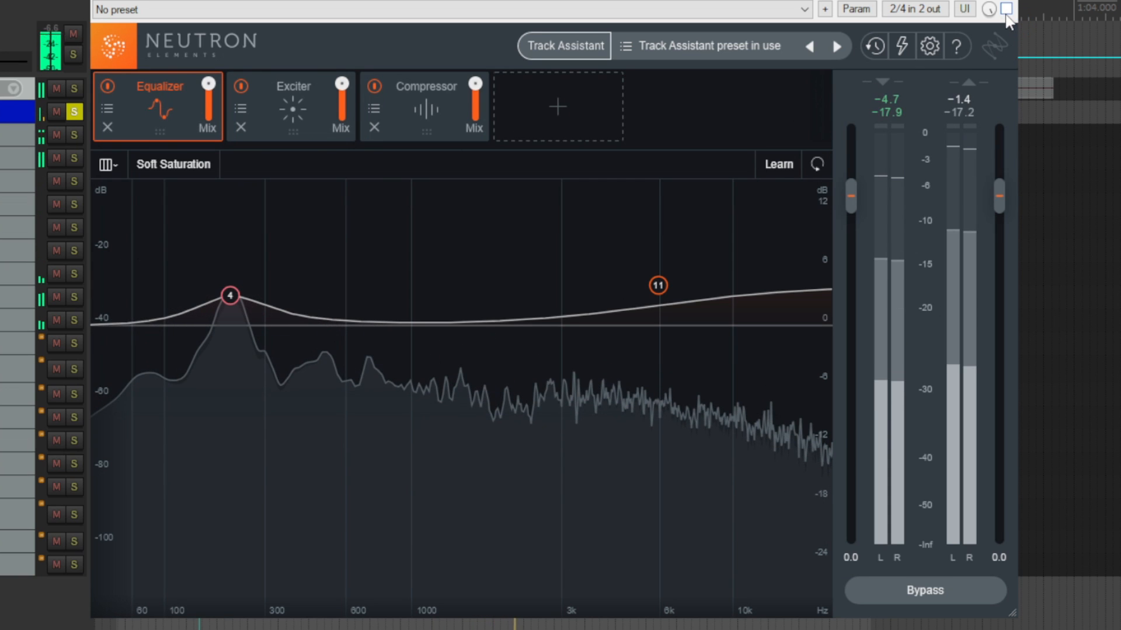
click(1006, 11)
- In the Exciter, set the drive to 8.0, move the saturation blend near the centre and set the mix to 53
click(282, 114)
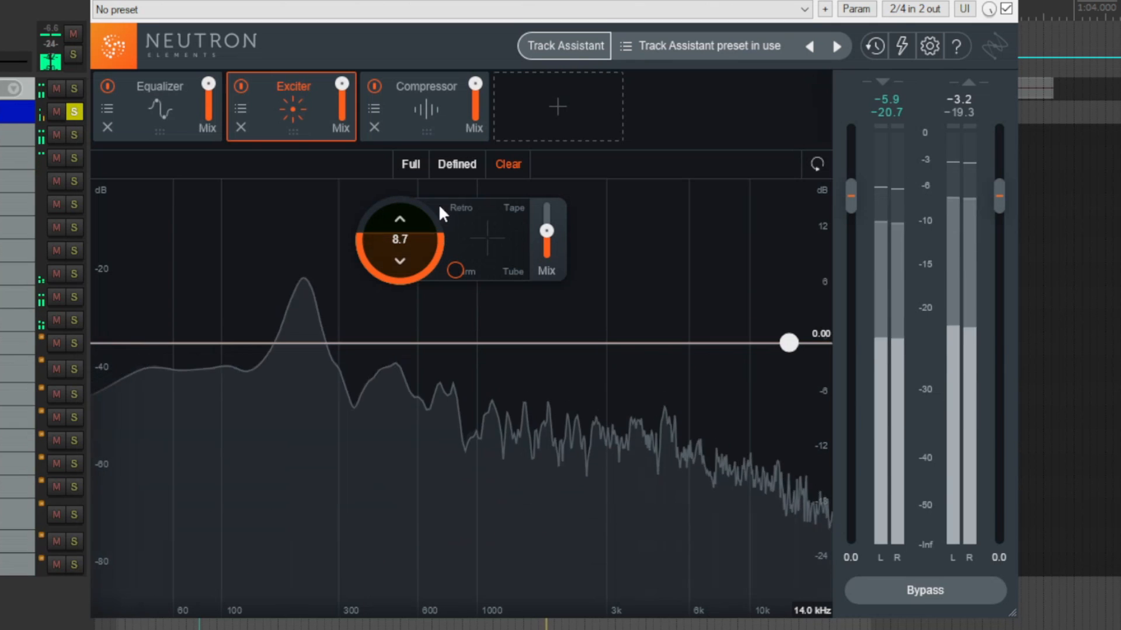
scroll(439, 211, down, 7)
drag(455, 270, 552, 177)
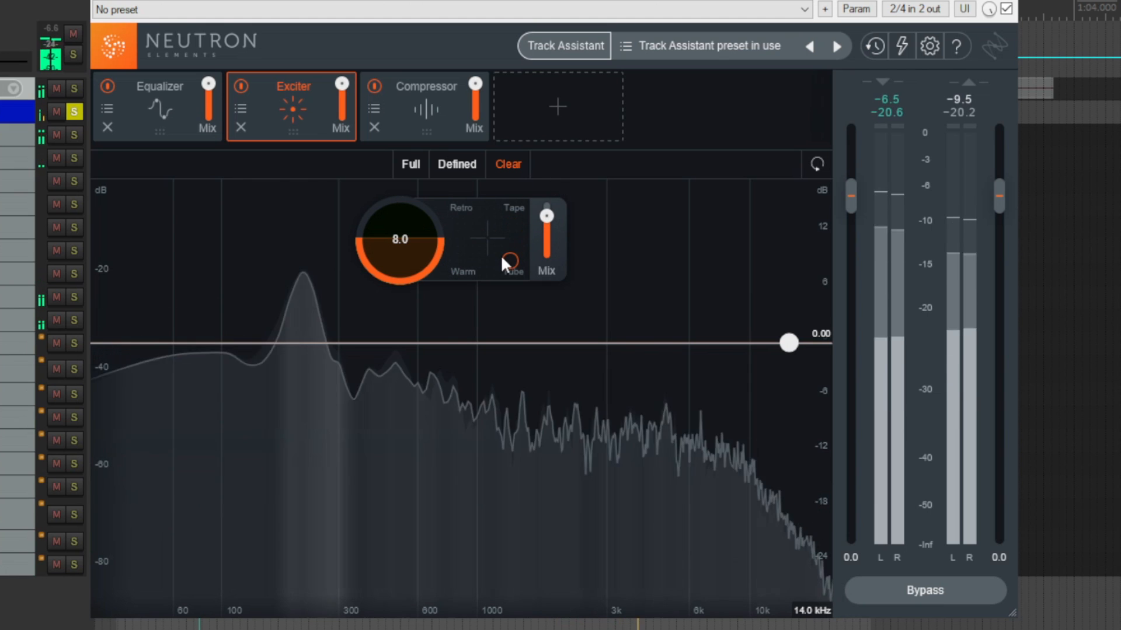
drag(501, 257, 482, 236)
drag(548, 222, 548, 230)
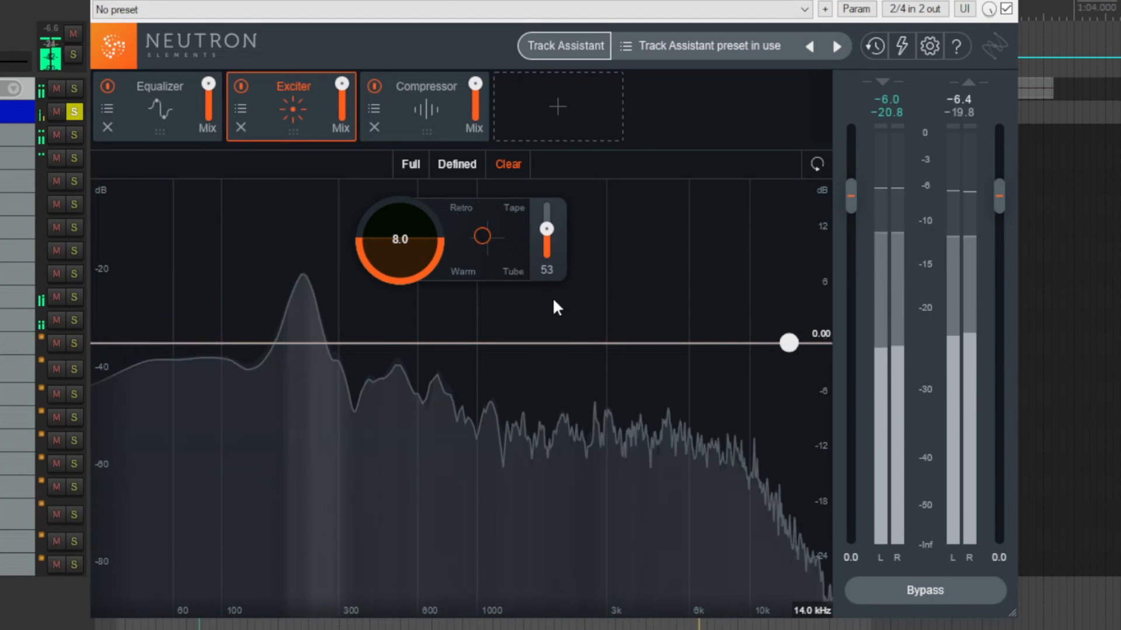
- Review the Compressor's settings and compare the drums with the Equalizer module off and on
click(415, 117)
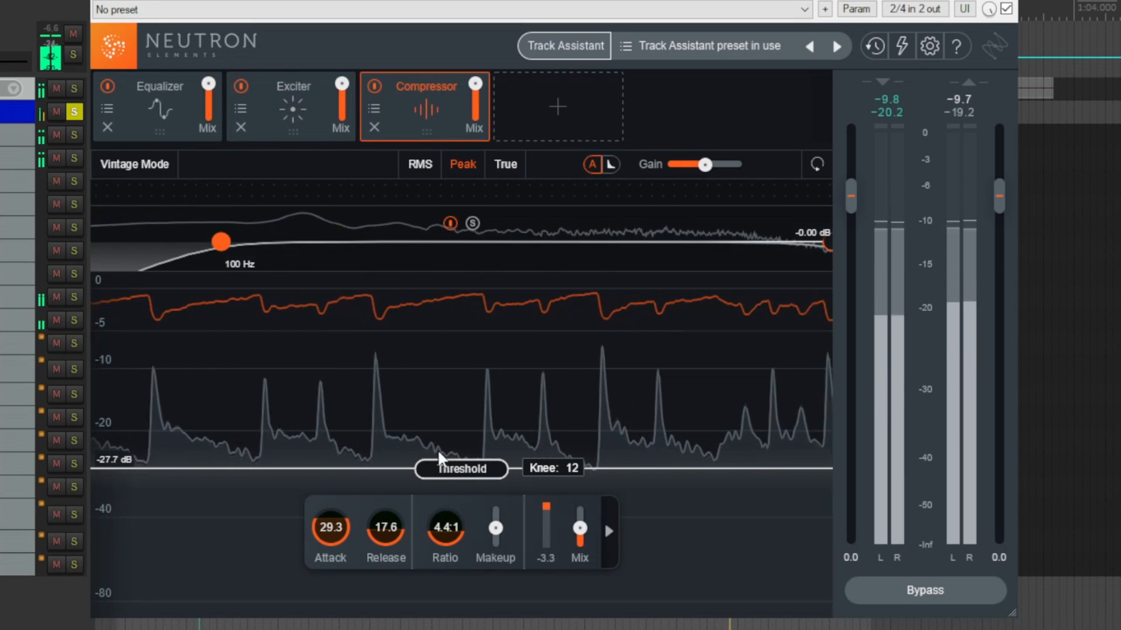
click(158, 114)
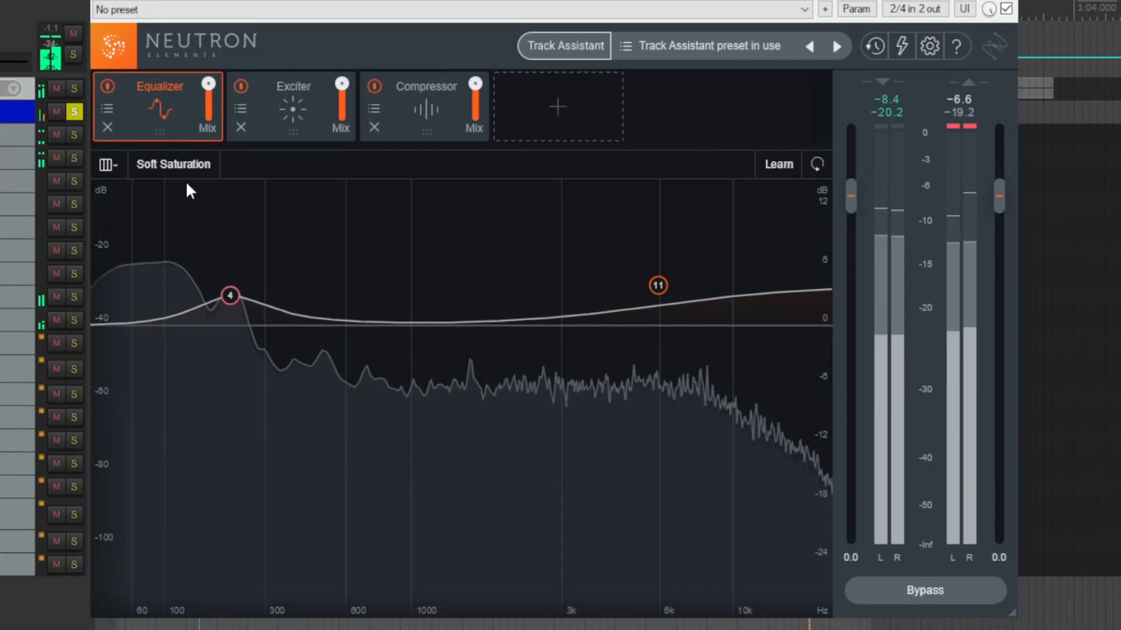
click(107, 85)
click(108, 86)
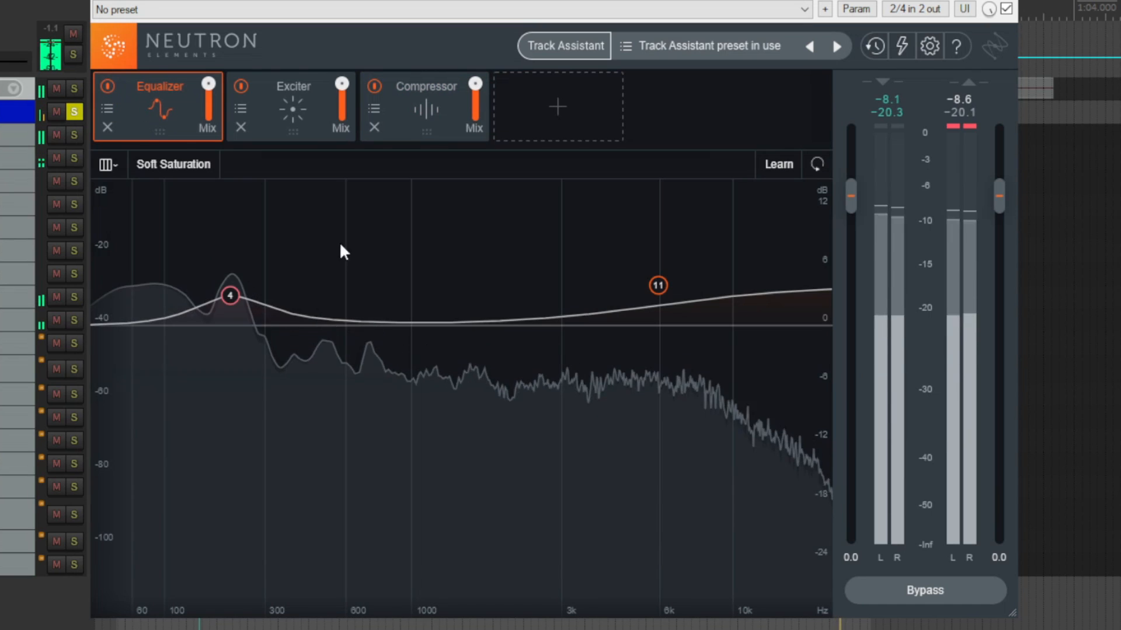
- Add an Equalizer cut of -3.4 dB at 1000 Hz with a Q of 1.0, and compare Neutron bypassed and active
drag(409, 322, 407, 367)
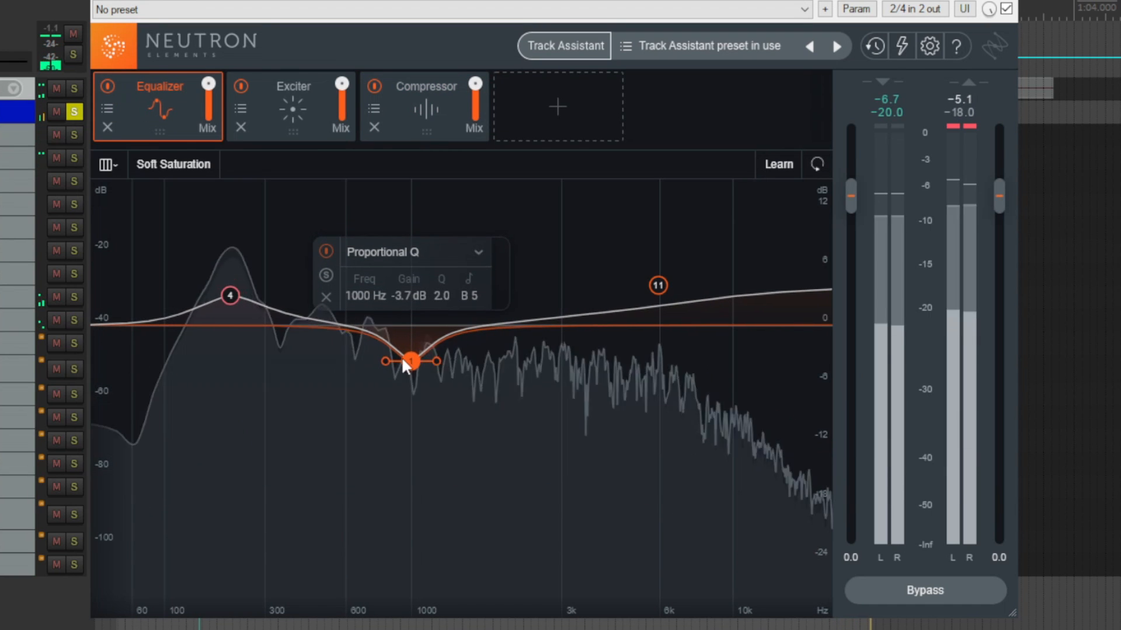
scroll(401, 356, down, 5)
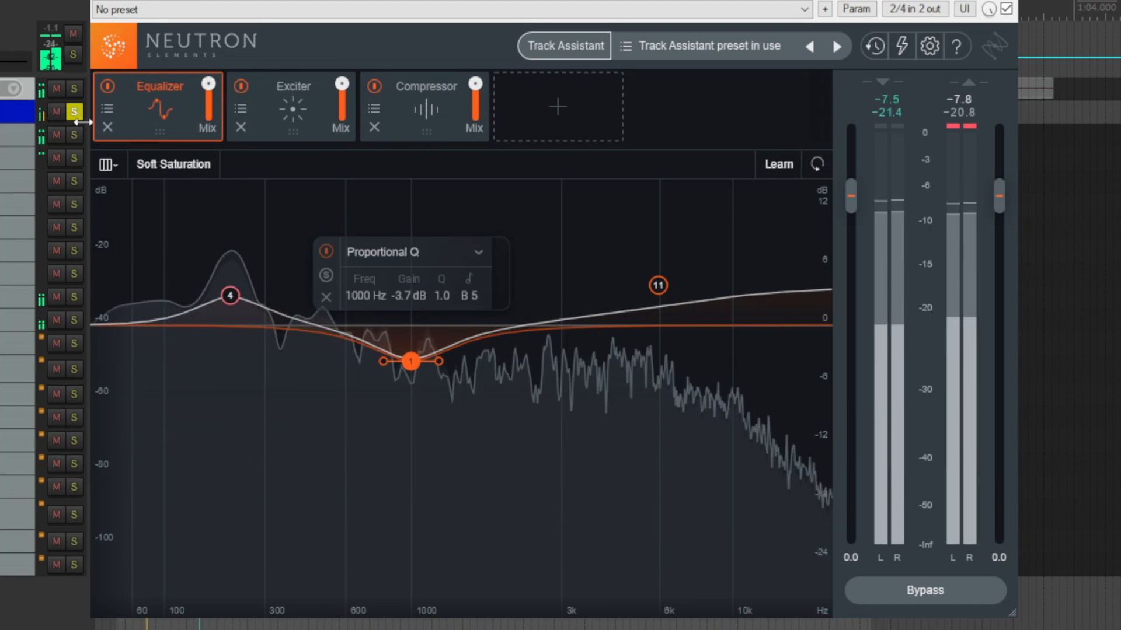
drag(407, 367, 407, 363)
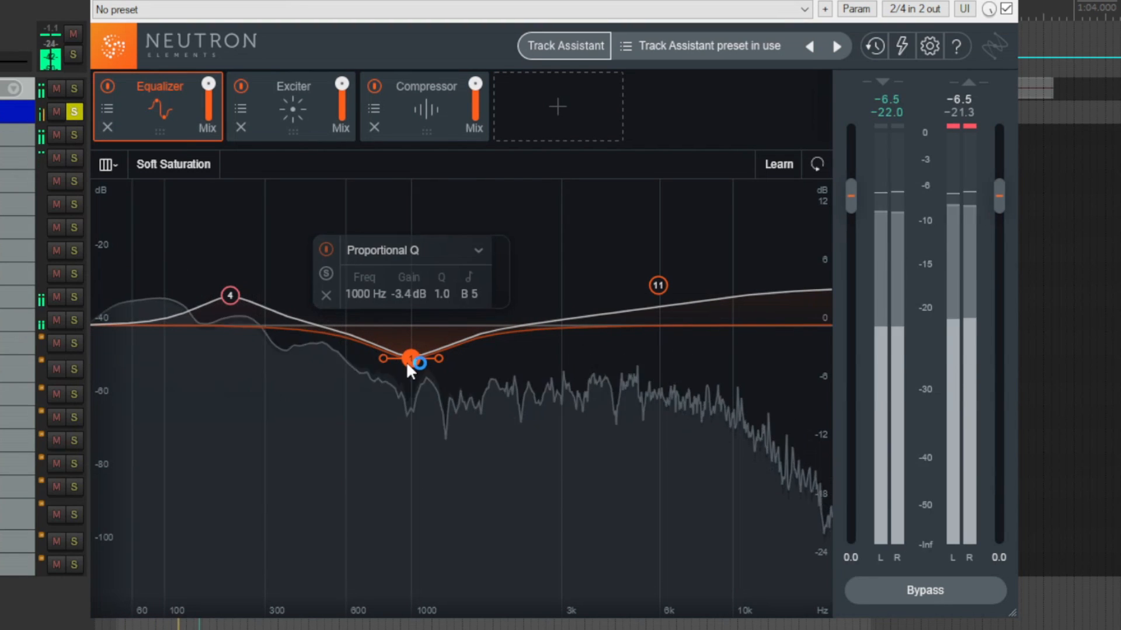
click(1006, 9)
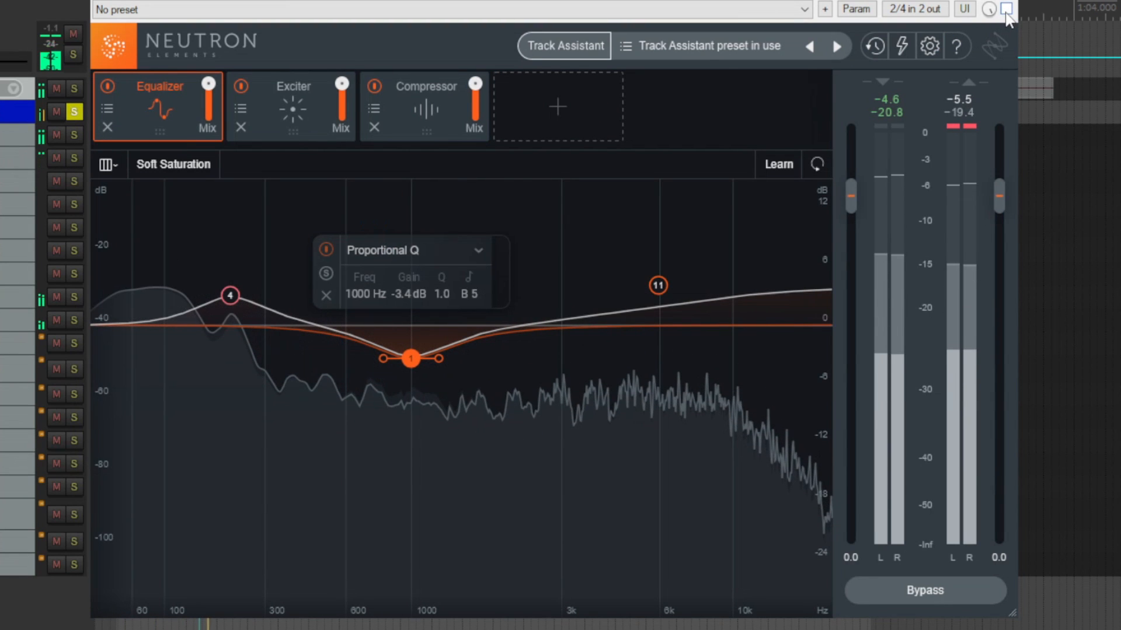
click(1007, 9)
- Run the Track Assistant on the soloed guitars with Guitar as the instrument and Balanced as the style, and accept its suggestion
click(564, 45)
click(555, 231)
click(559, 306)
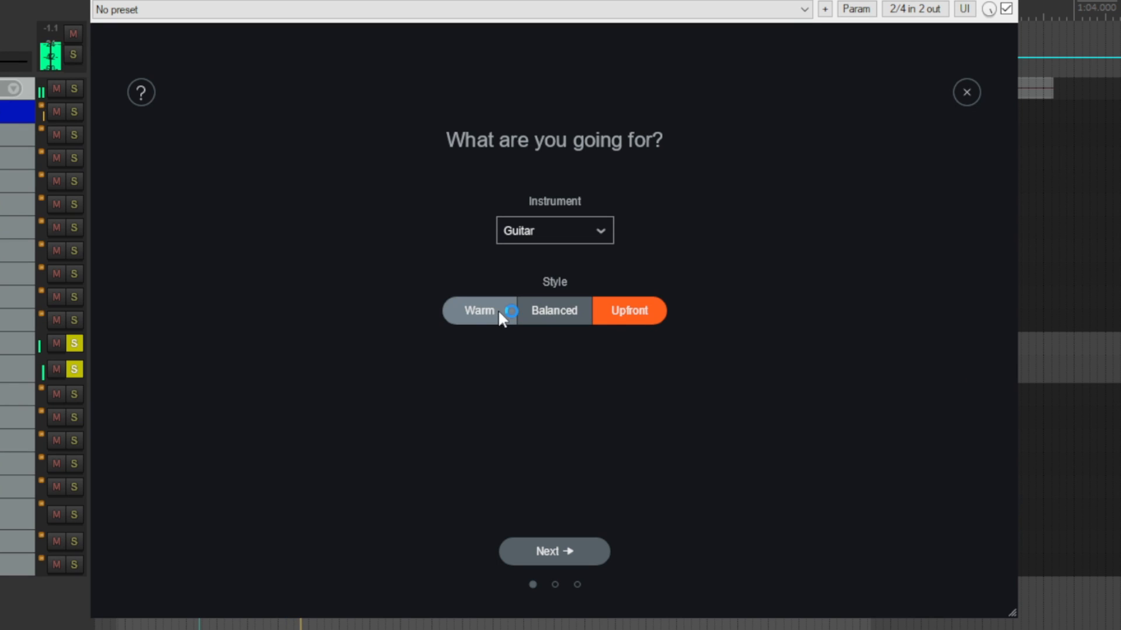
click(551, 311)
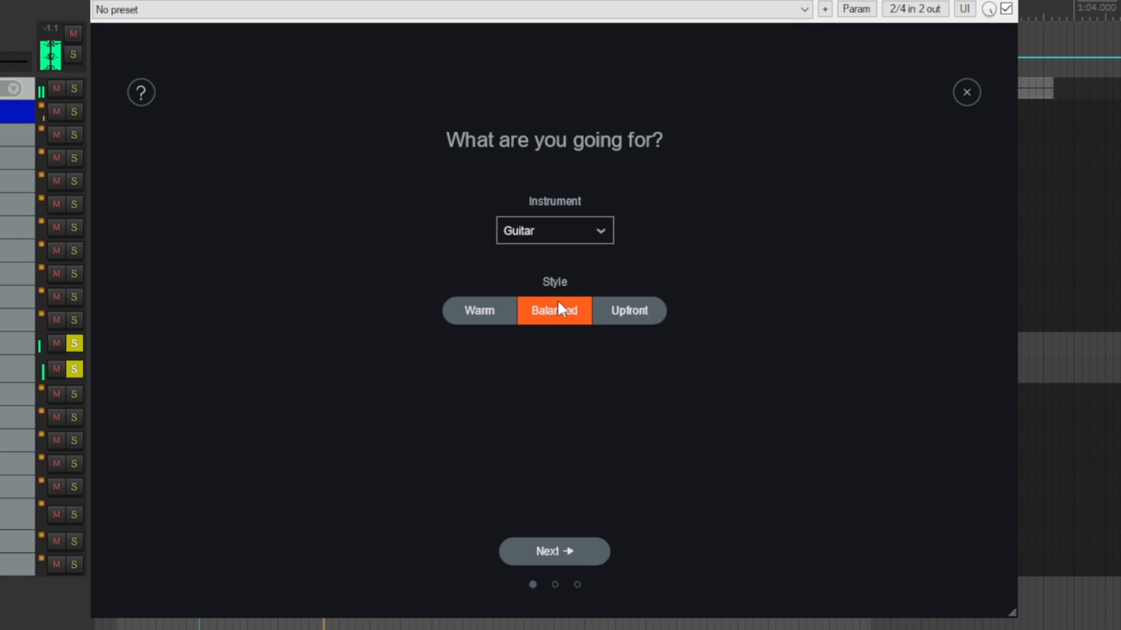
click(557, 551)
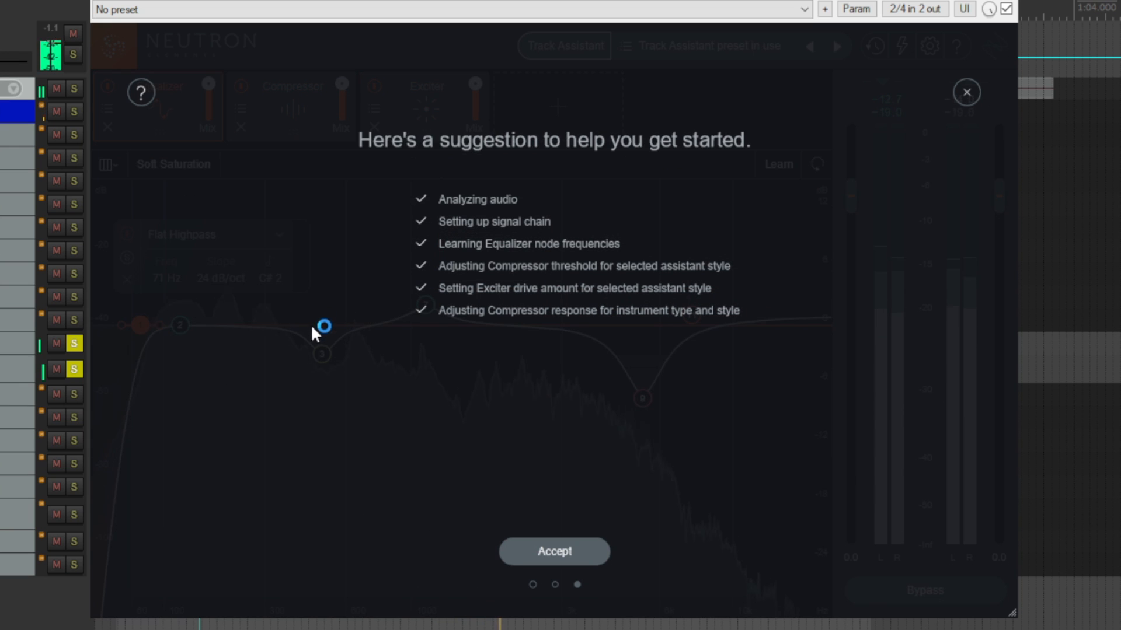
click(555, 552)
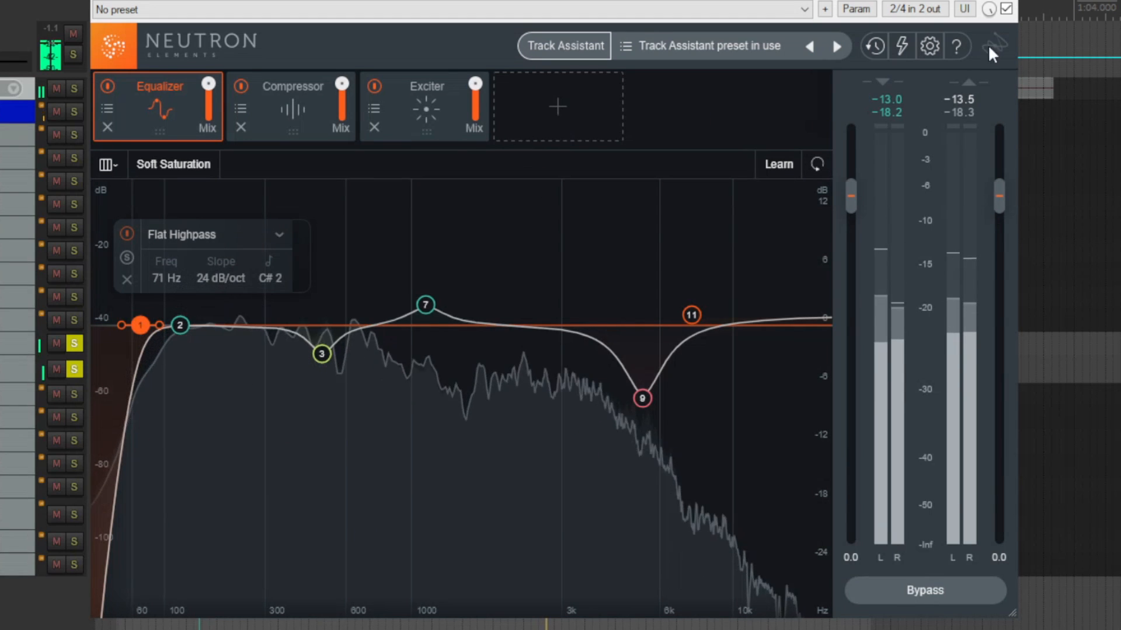
- Compare the guitars with Neutron off and on, and reduce the Exciter's mix
click(1006, 12)
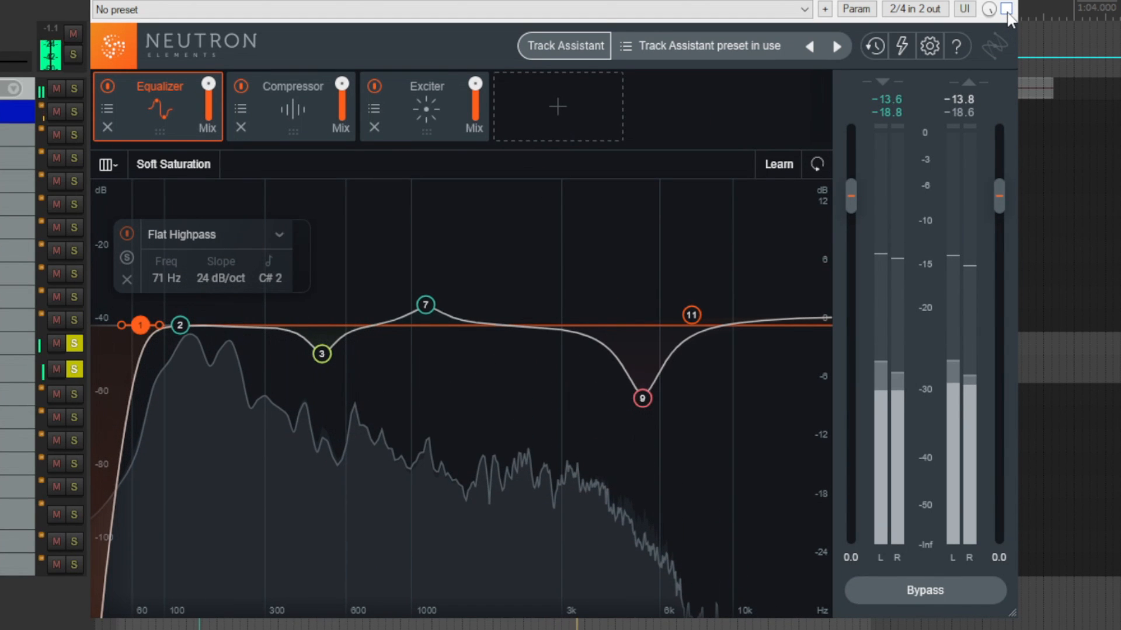
click(1006, 10)
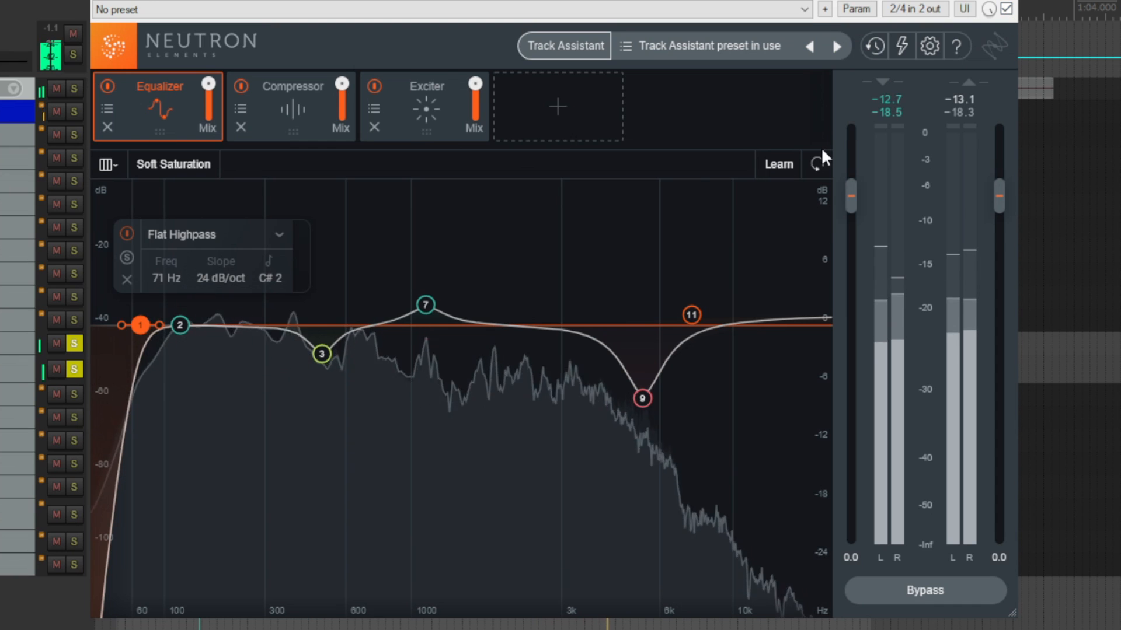
drag(475, 84, 475, 100)
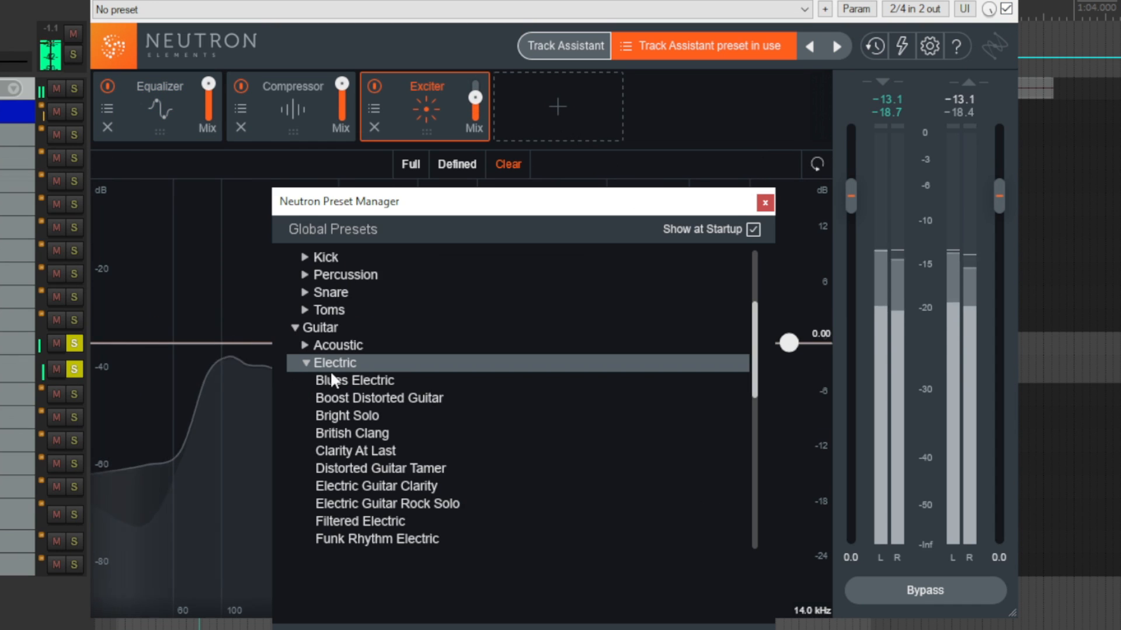
- Audition the Metal Lead and Metal Rhythm presets from the electric guitar category on the soloed guitars
scroll(440, 398, down, 2)
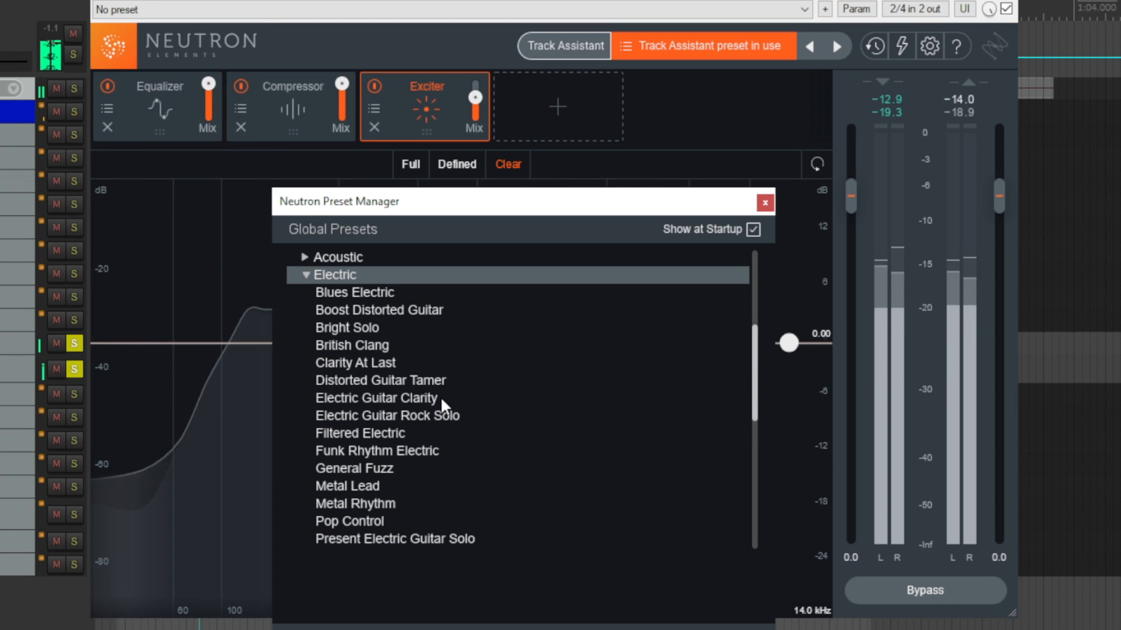
click(356, 483)
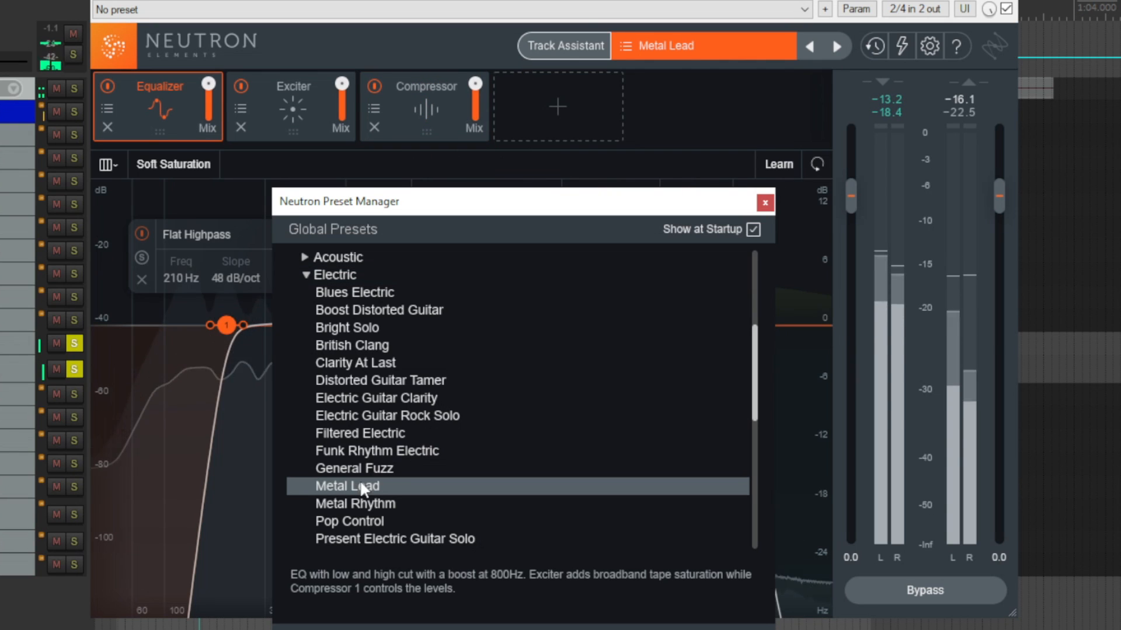
click(376, 503)
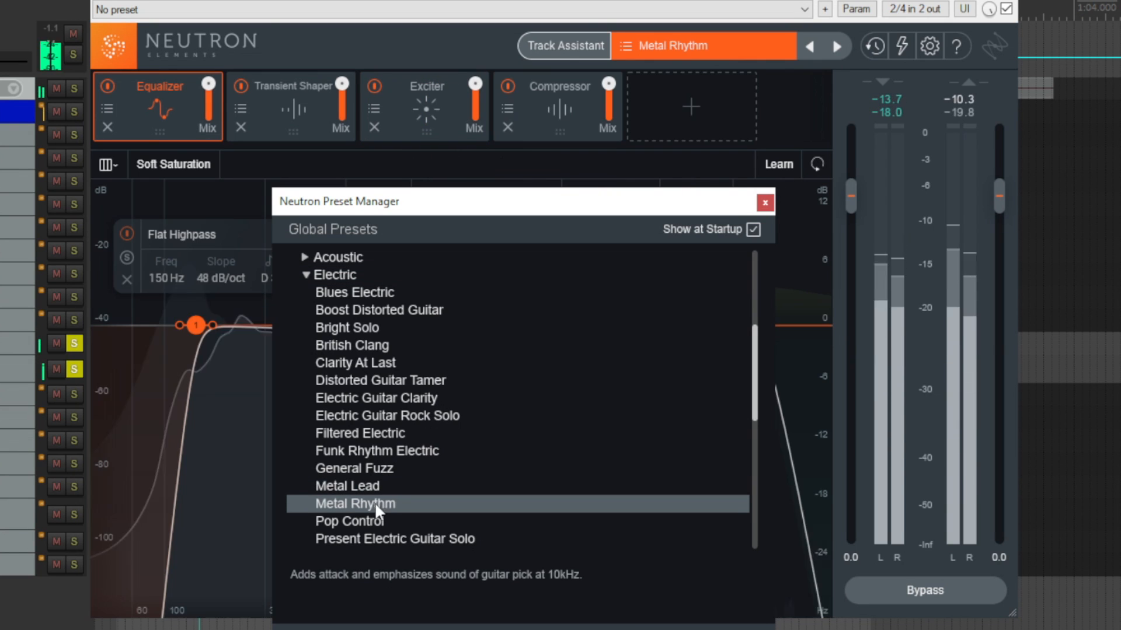
- Audition vocal presets on the soloed vocal track, including Airy Pop Vocal, Basic Male DeEss, Broken Loudspeaker, Control Boxiness and Enhance Body
click(380, 385)
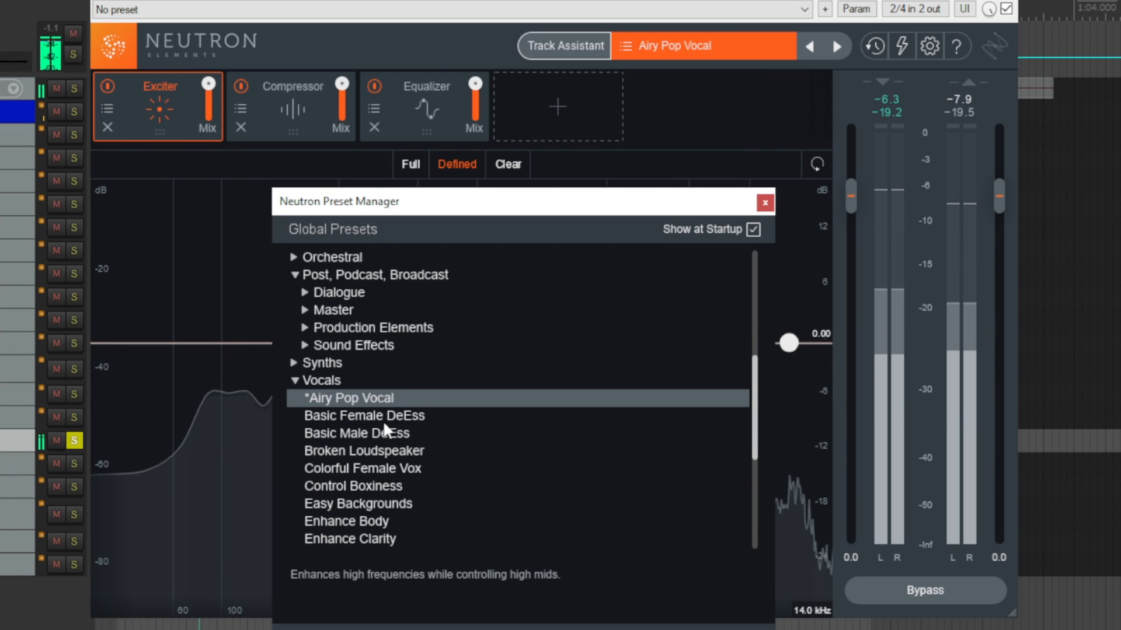
click(377, 433)
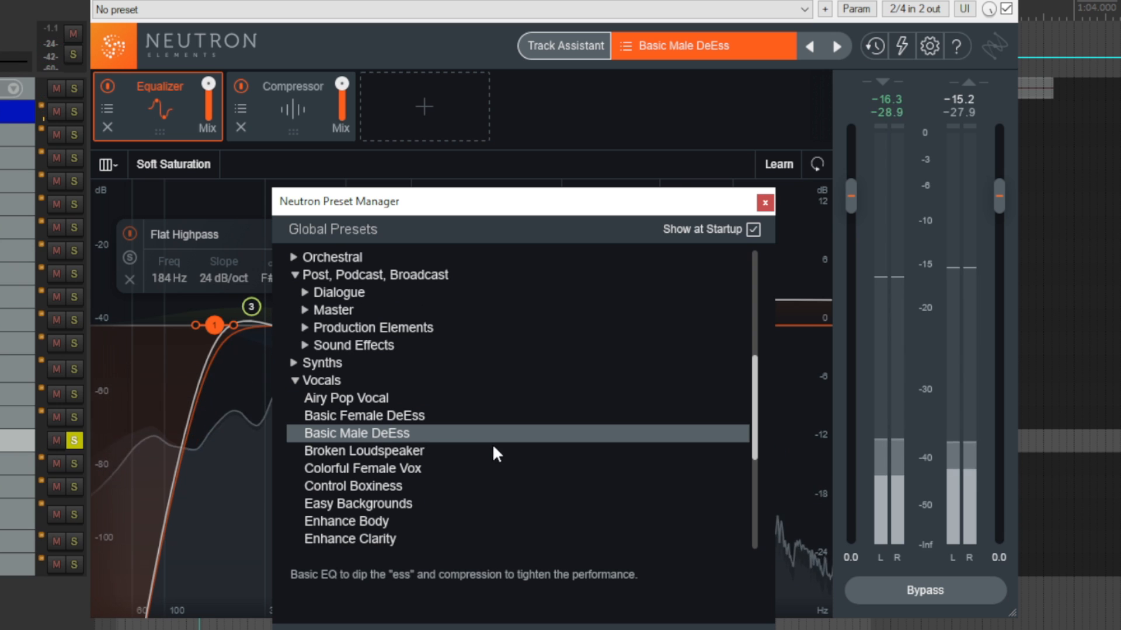
click(436, 451)
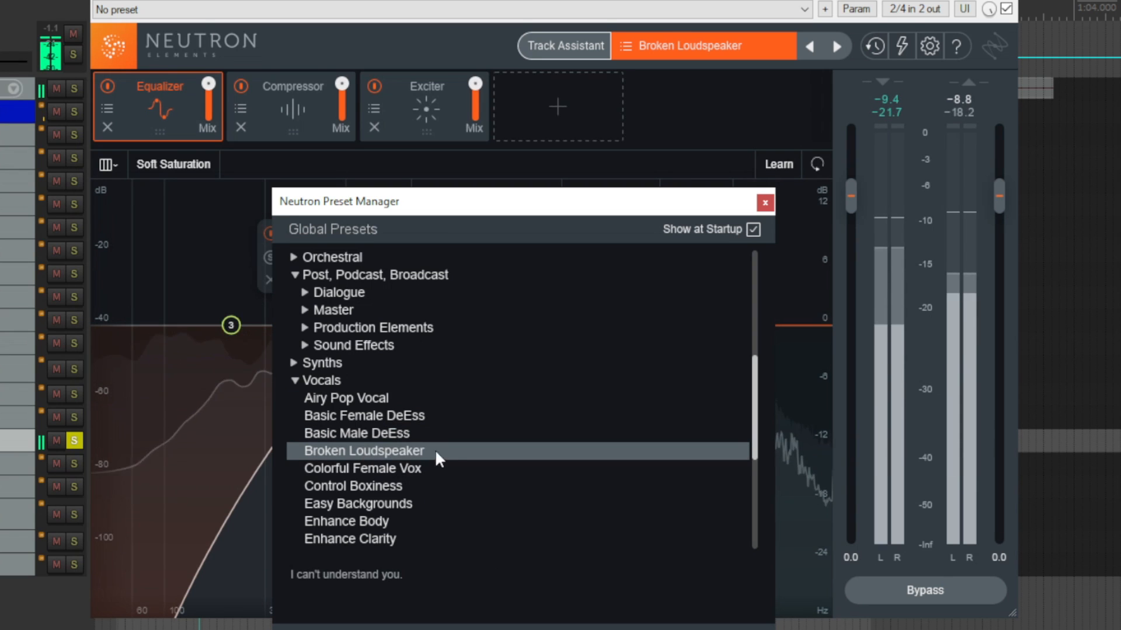
click(349, 485)
click(356, 521)
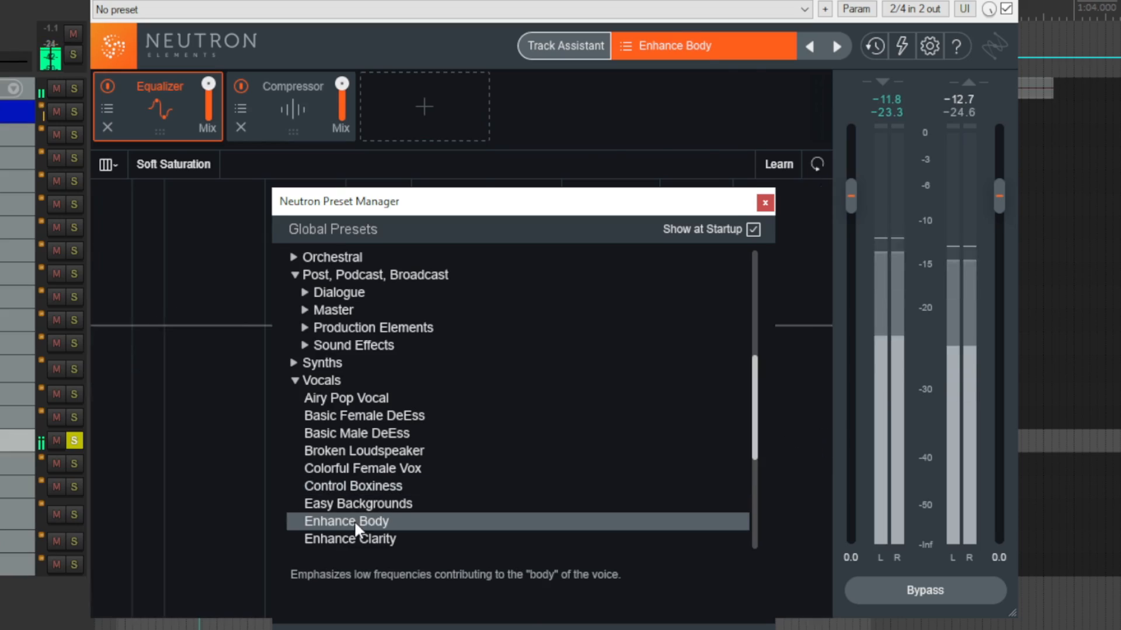
scroll(377, 496, down, 2)
click(361, 468)
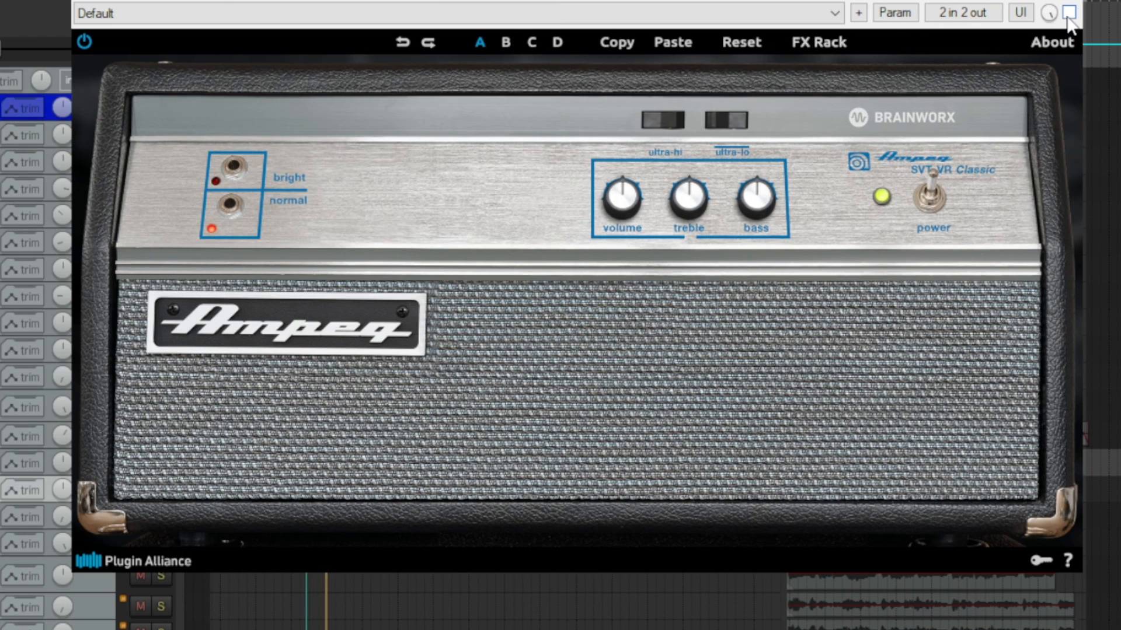
- On the Ampeg SVT-VR Classic amp, compare the bright and normal inputs, raise the volume and select the bright input
click(235, 168)
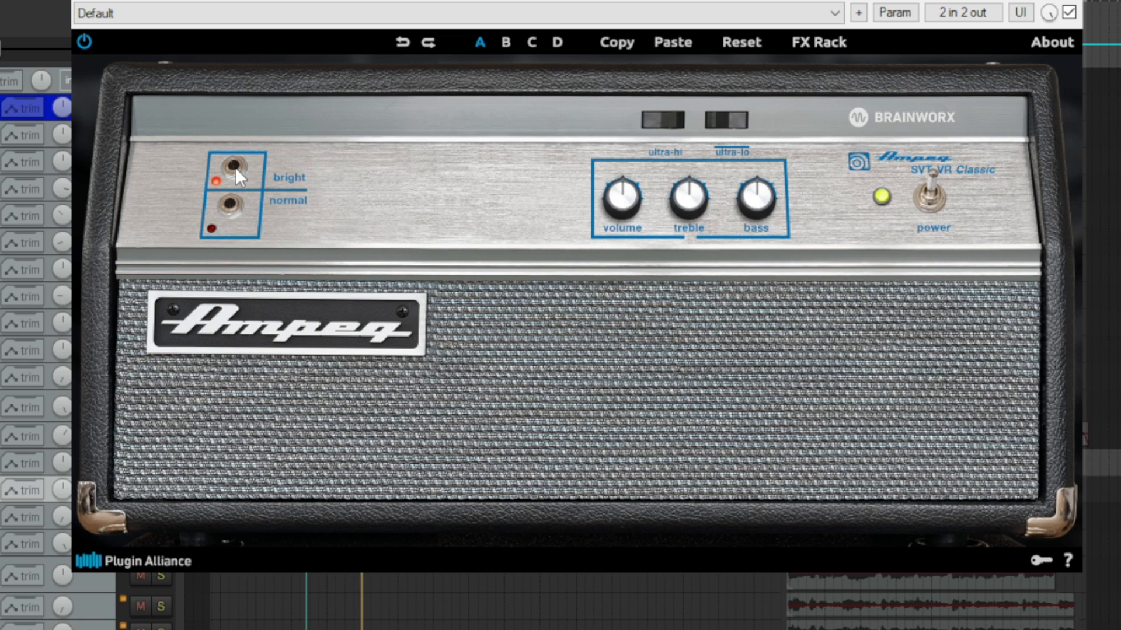
click(230, 213)
drag(621, 201, 607, 179)
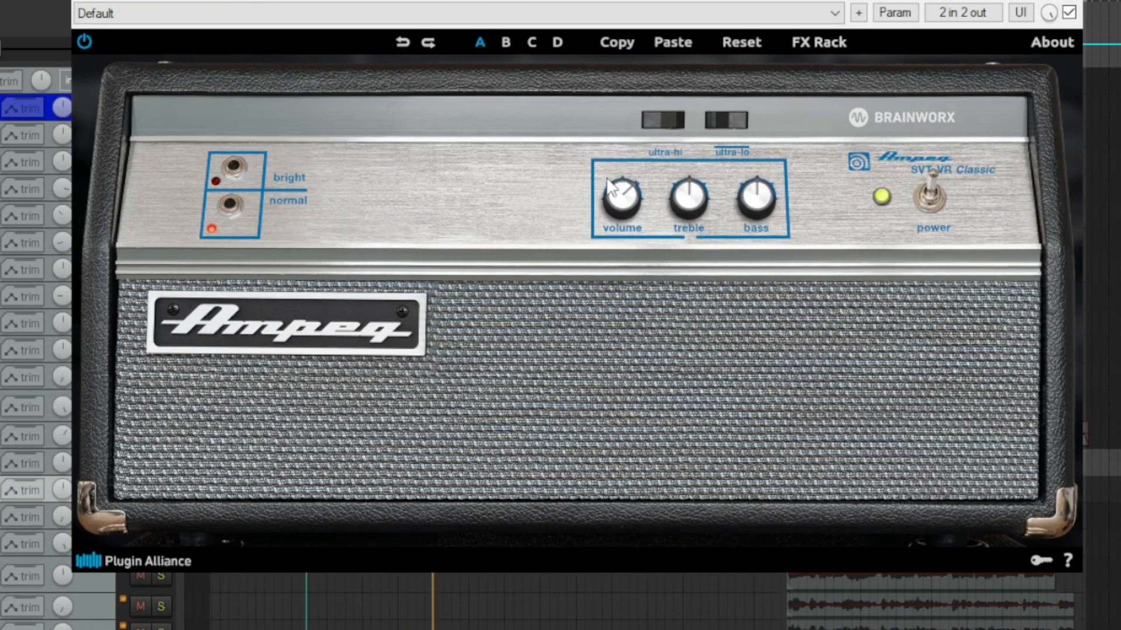
click(245, 177)
- Raise the amp's treble and bass, and turn its volume up further
drag(688, 201, 705, 153)
drag(744, 202, 754, 163)
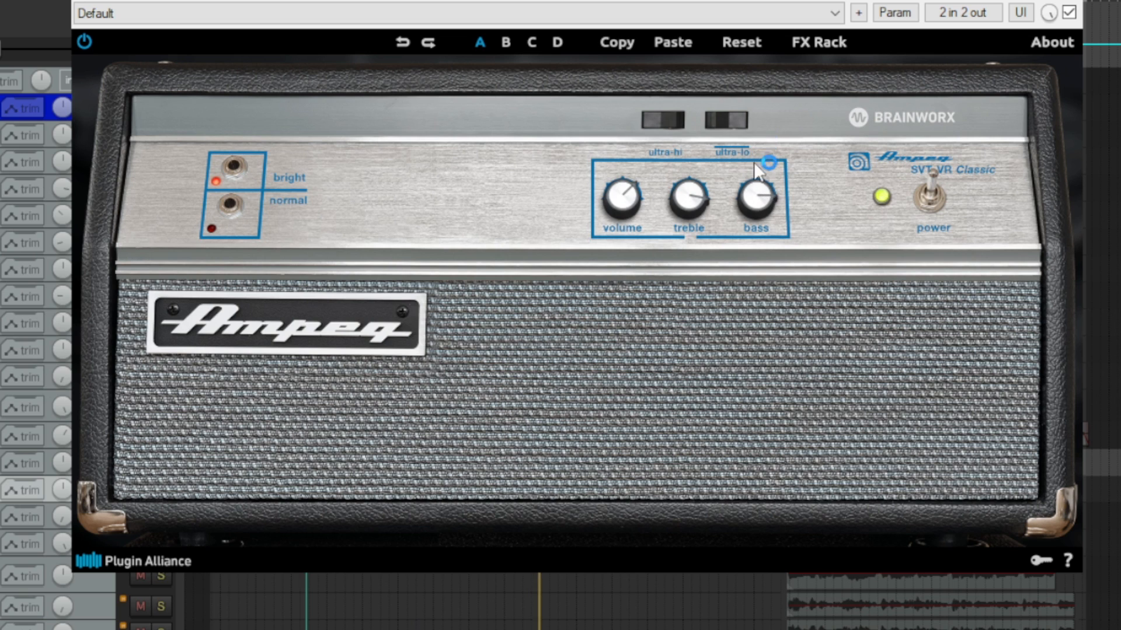
mouse_move(614, 209)
mouse_down()
mouse_move(619, 174)
mouse_move(632, 215)
mouse_up()
- Try the ultra-lo and ultra-hi switches, leaving both on, and lower the amp's treble and bass
click(720, 120)
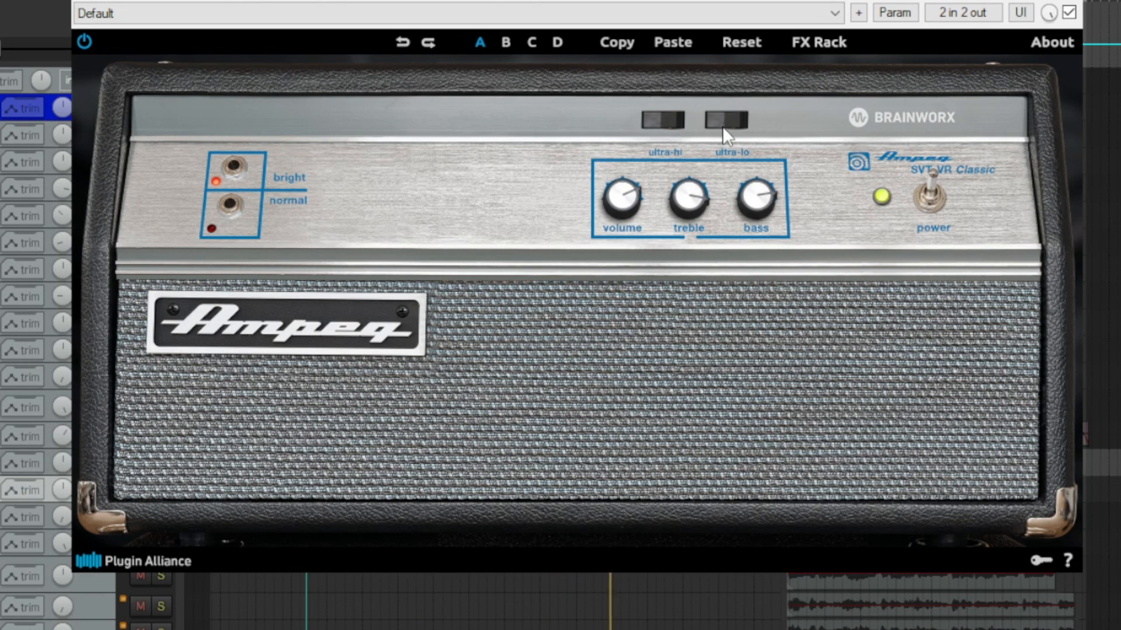
click(659, 120)
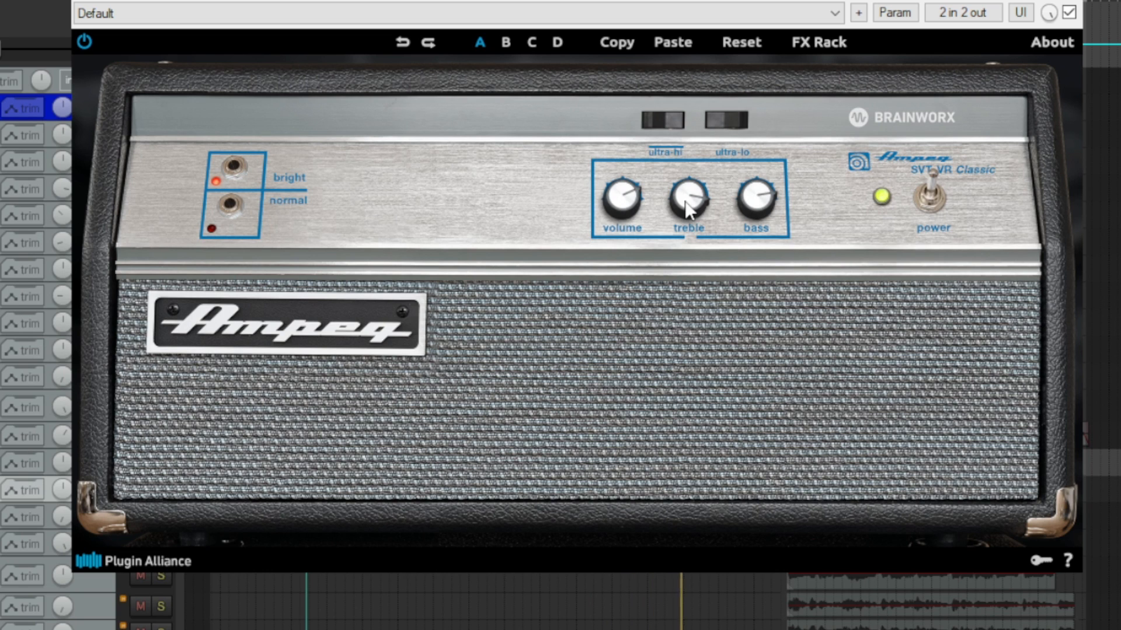
drag(699, 201, 707, 254)
drag(735, 200, 741, 238)
click(738, 118)
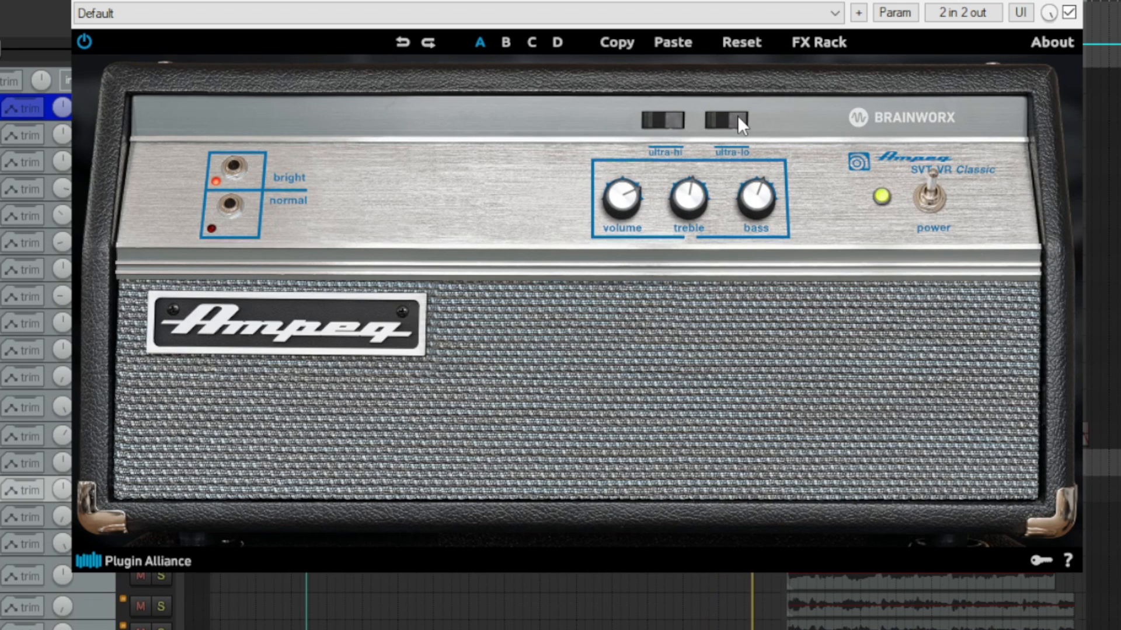
- Compare the amp bypassed and active, select its normal input and turn ultra-lo off
click(1070, 13)
click(1069, 13)
click(232, 206)
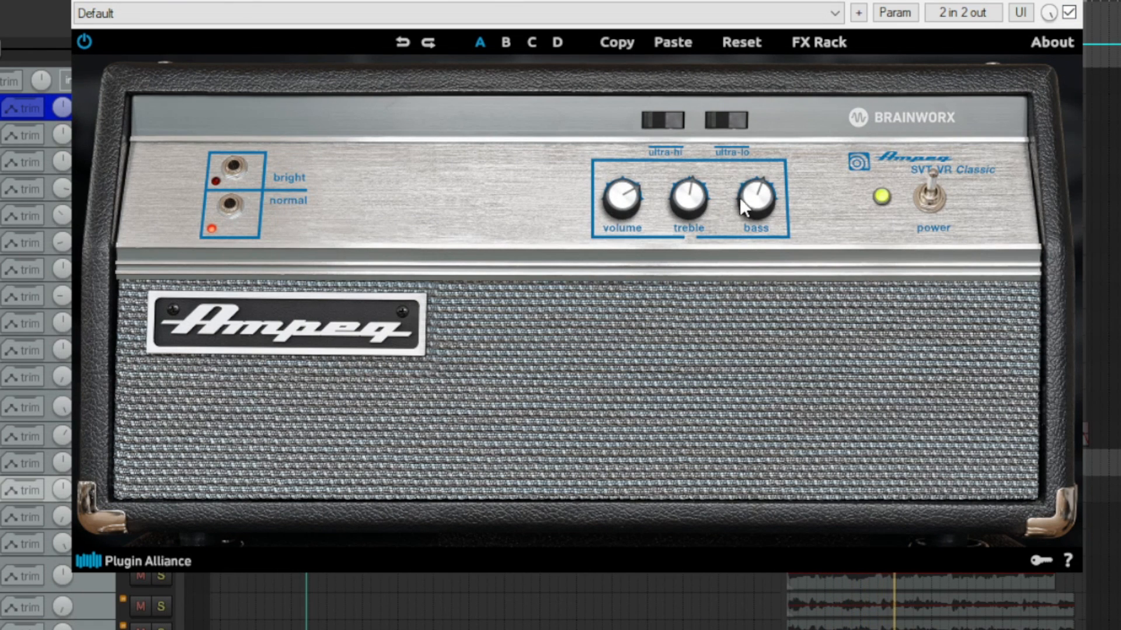
click(721, 122)
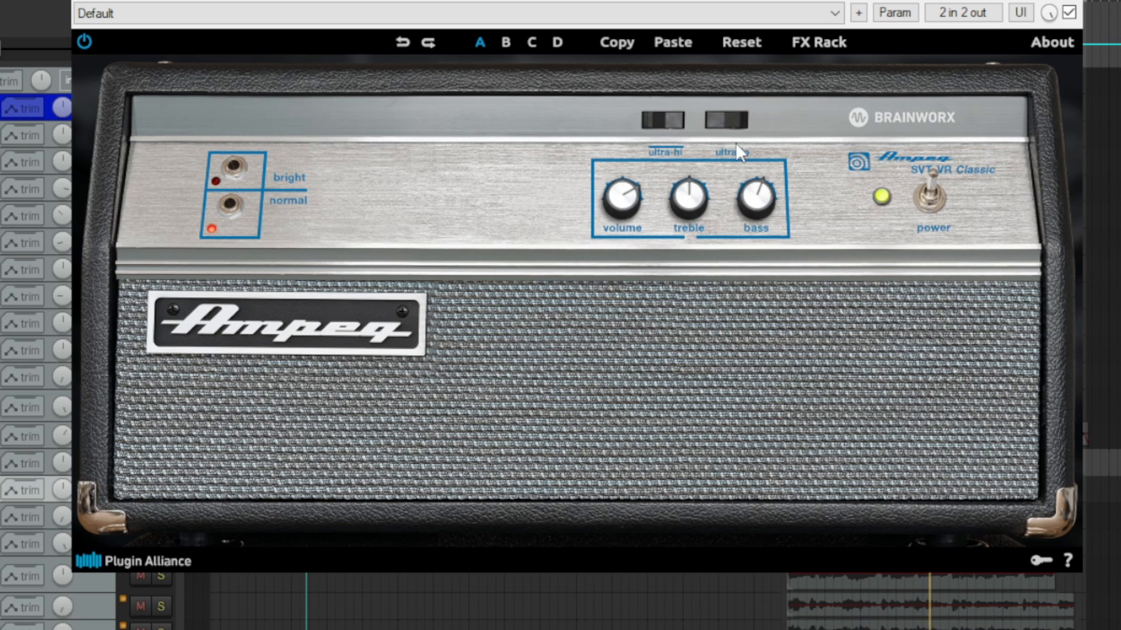
- Compare the Ampeg amp's ultra-lo and ultra-hi switches in different positions and adjust its volume
click(741, 121)
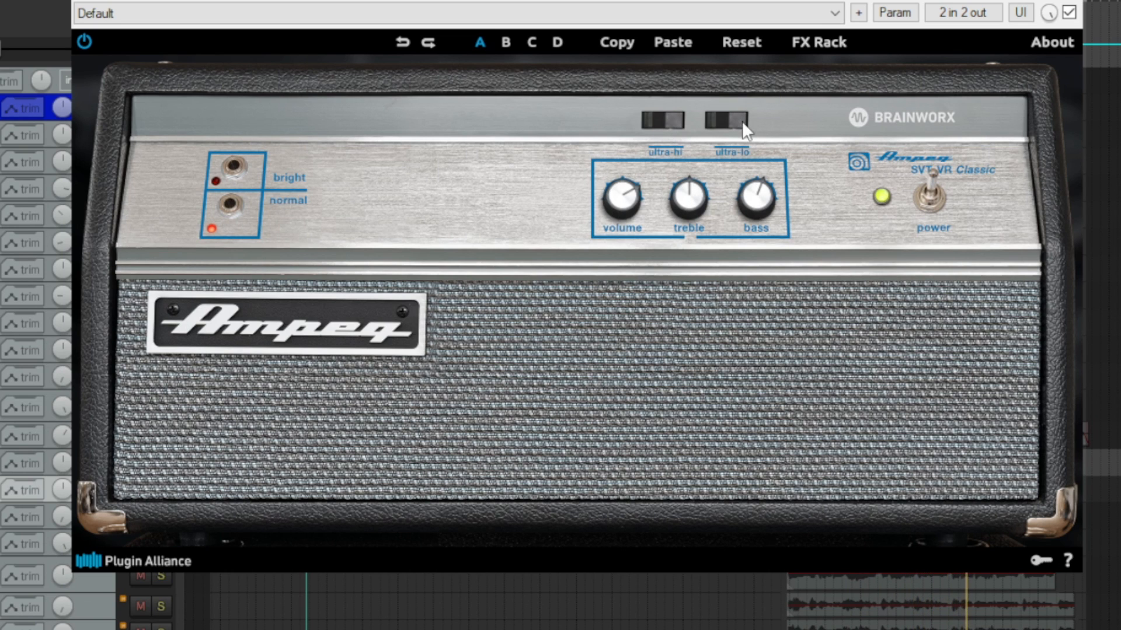
click(650, 118)
click(668, 118)
click(711, 125)
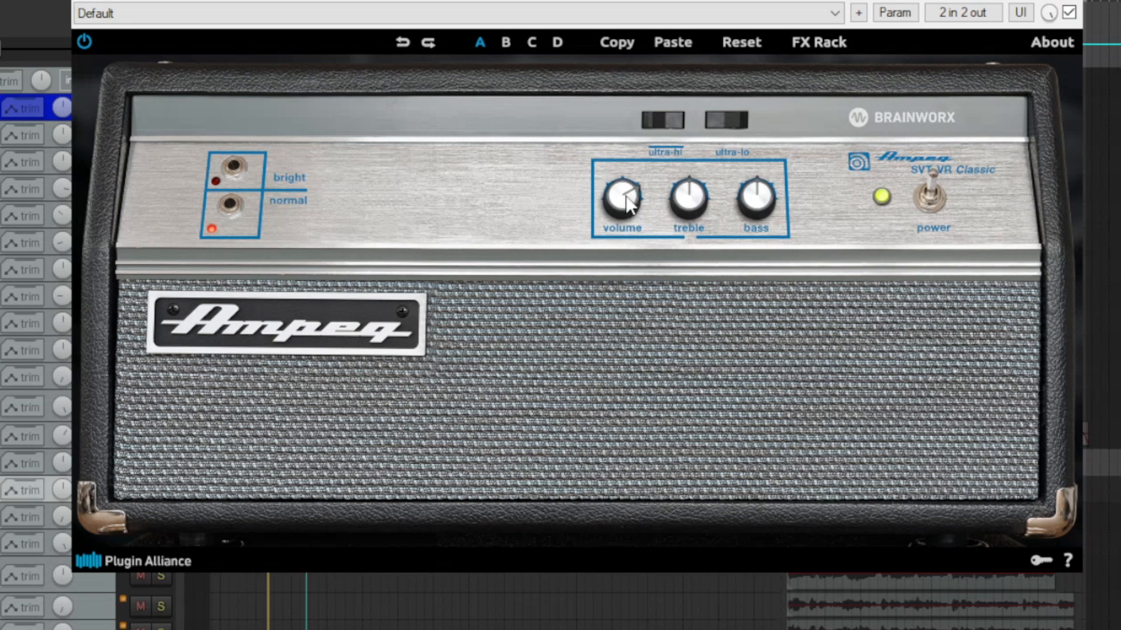
drag(626, 209, 631, 230)
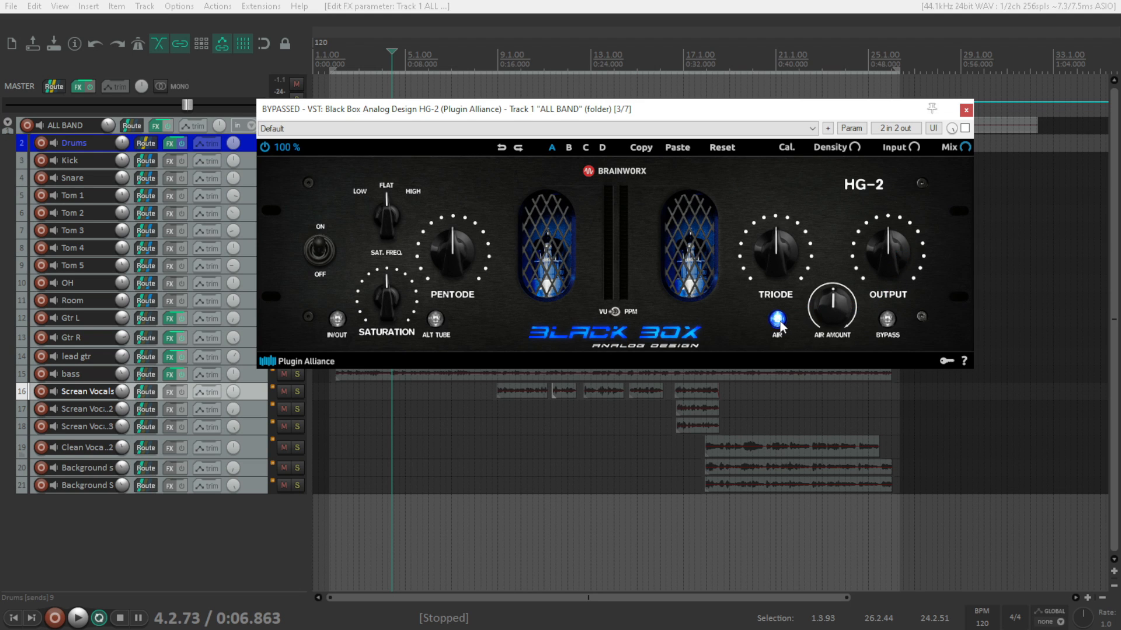
- Toggle the bypass on the Black Box HG-2 and load its Drum Bus 2 preset
click(888, 323)
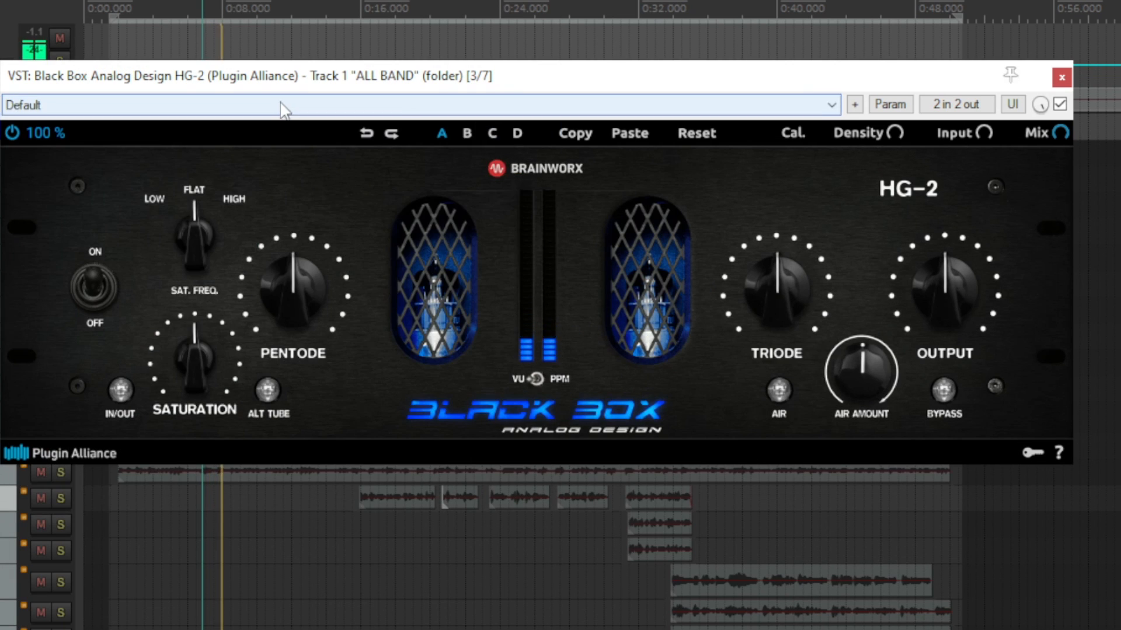
click(282, 106)
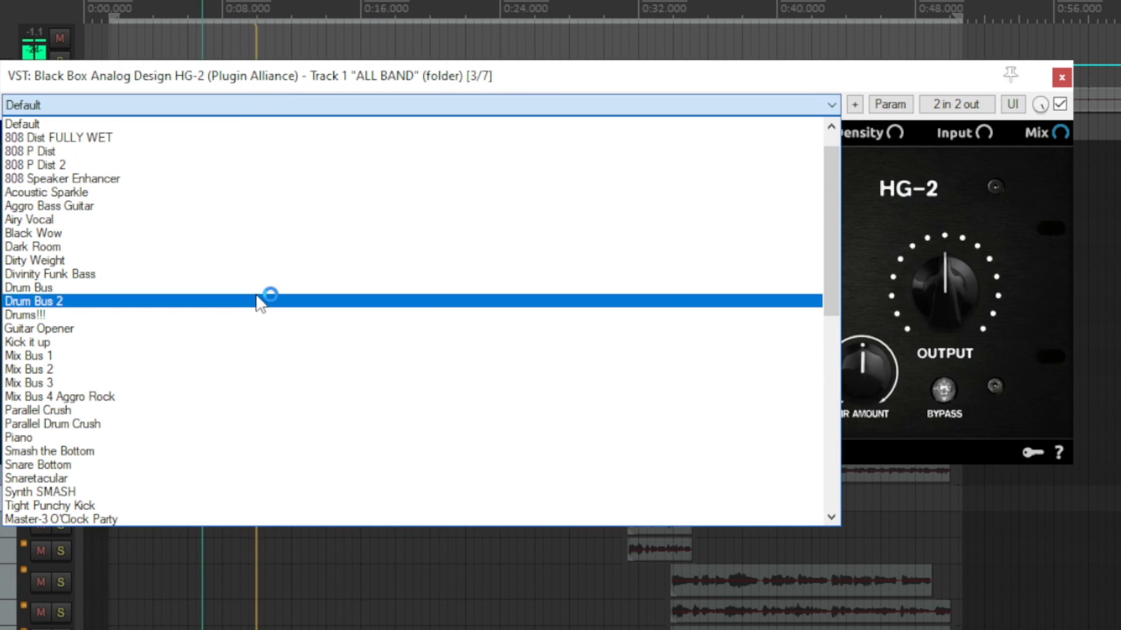
click(258, 302)
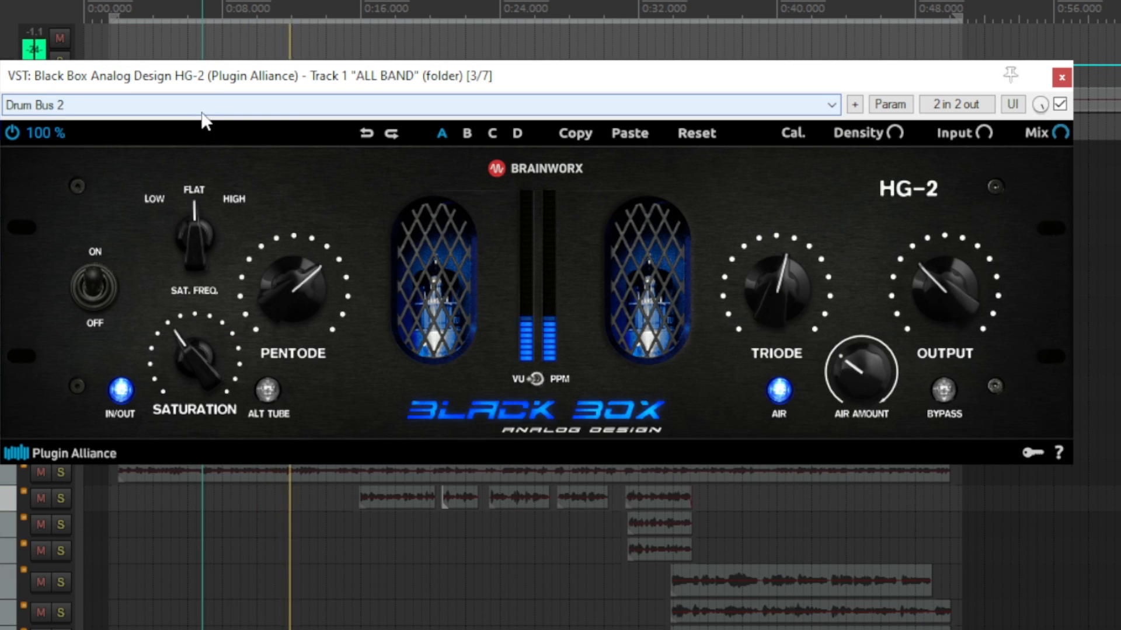
- Set the HG-2's triode to about 76 % and pentode to 79 %, raise the air amount, and set the output to 28 %
mouse_move(773, 288)
mouse_down()
mouse_move(766, 250)
mouse_move(776, 285)
mouse_up()
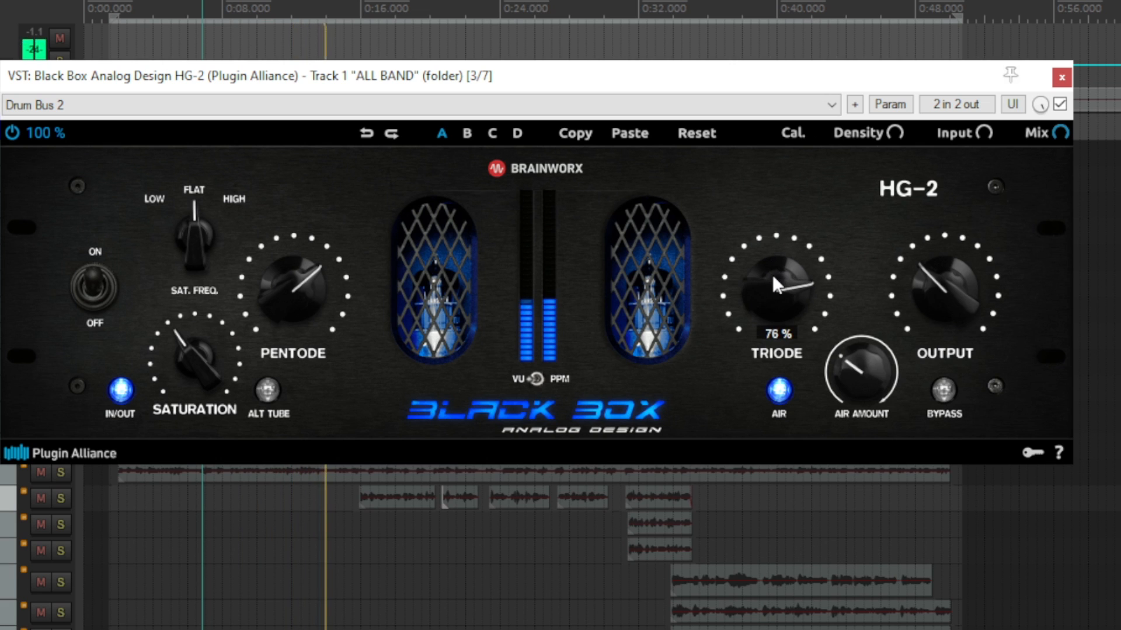
drag(941, 312, 958, 292)
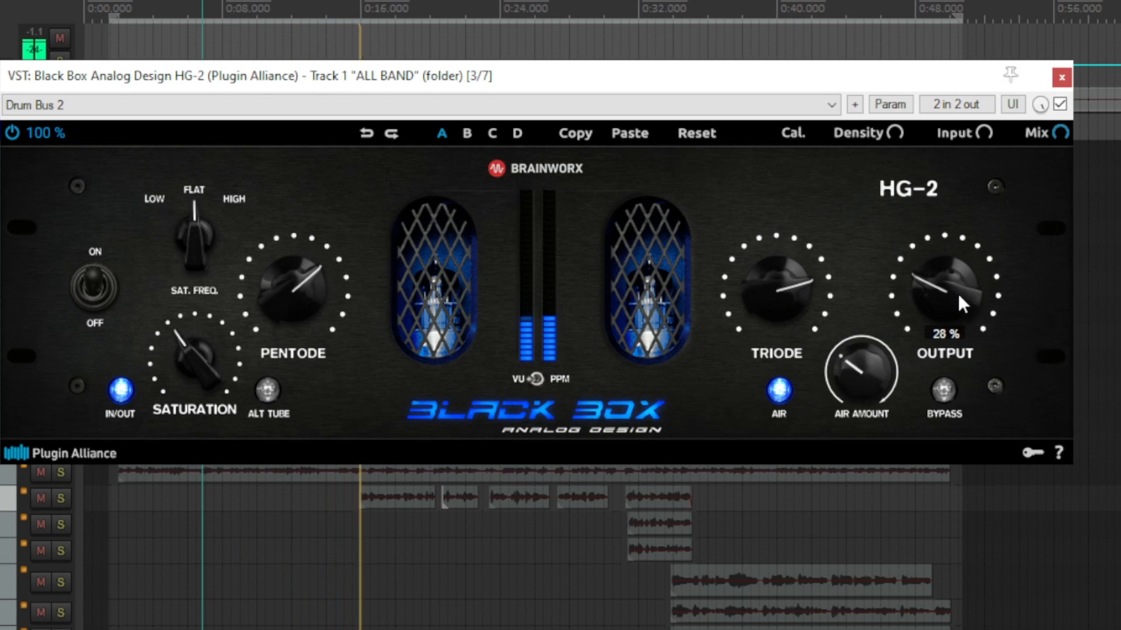
drag(859, 373, 859, 275)
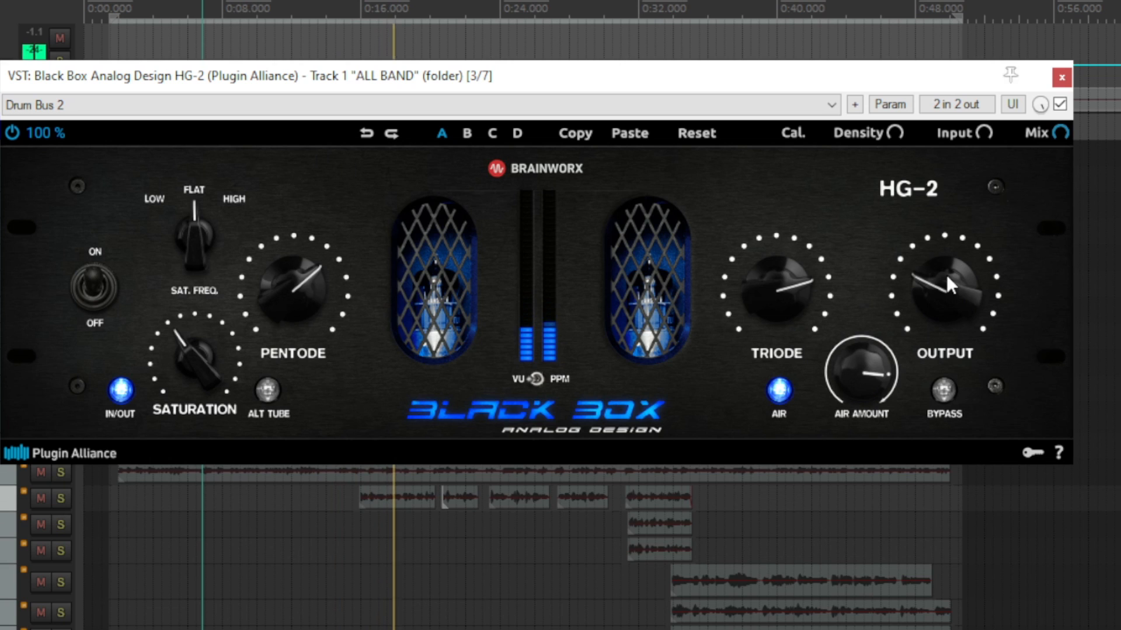
mouse_move(947, 284)
mouse_down()
mouse_move(944, 257)
mouse_move(944, 269)
mouse_up()
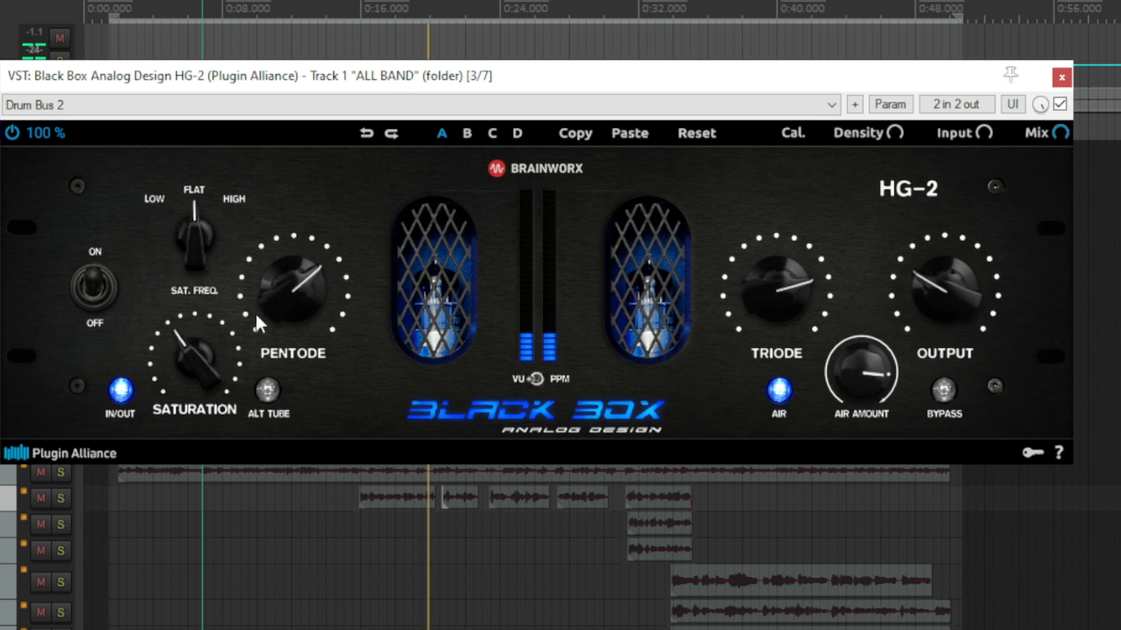
mouse_move(272, 288)
mouse_down()
mouse_move(282, 247)
mouse_move(286, 279)
mouse_up()
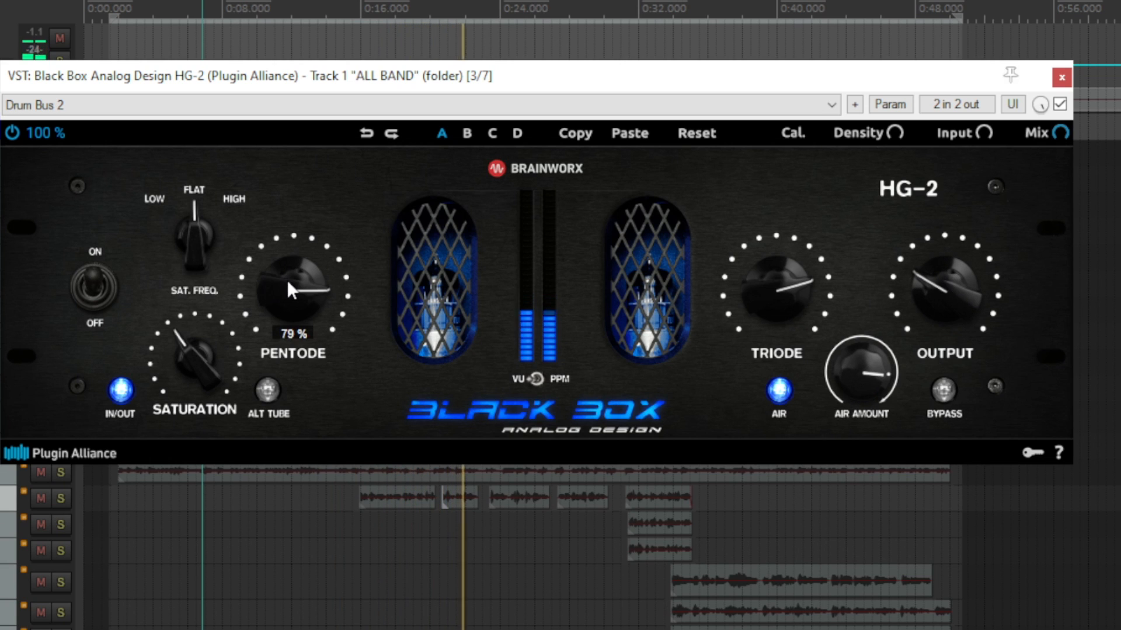
drag(933, 278, 937, 289)
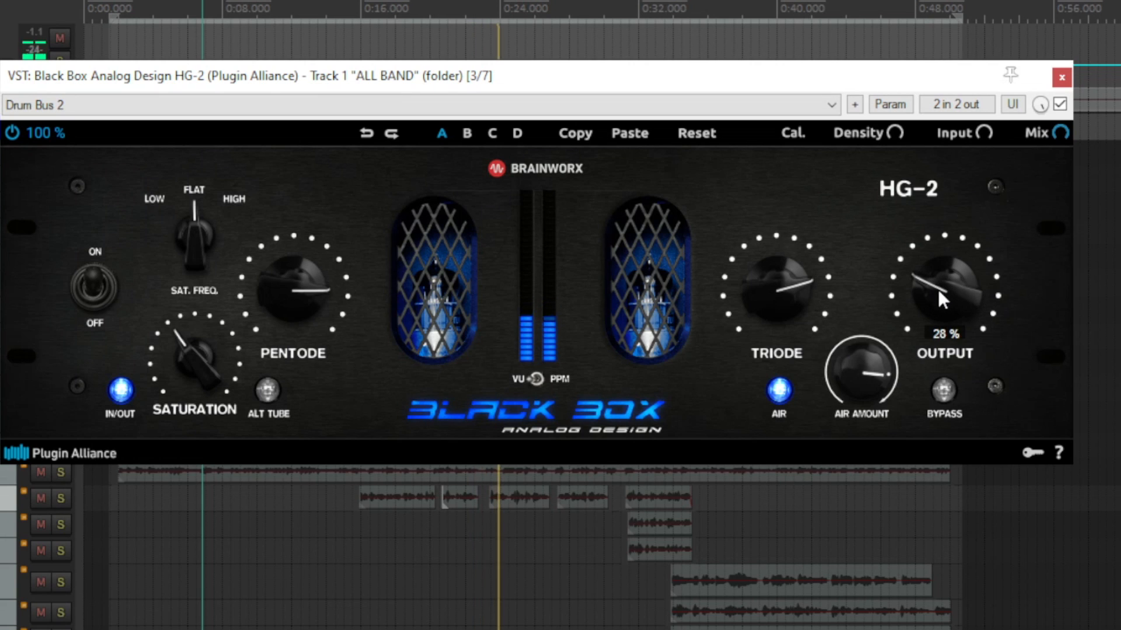
- Compare the HG-2 with its air circuit off and on, and with the whole plug-in bypassed and active
click(788, 388)
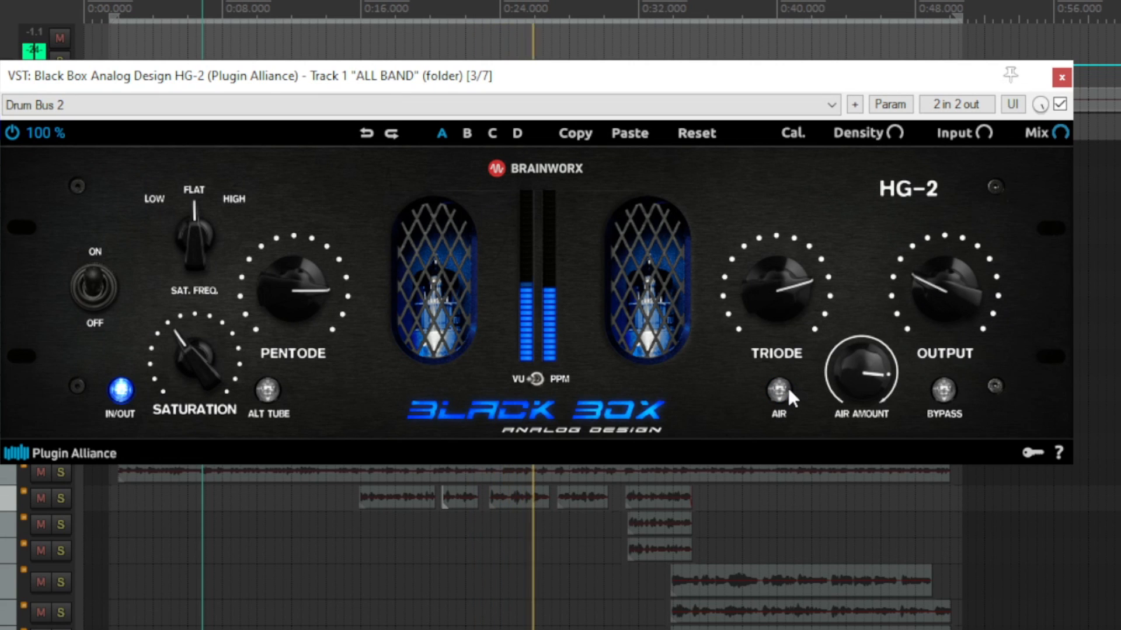
click(782, 390)
click(1059, 105)
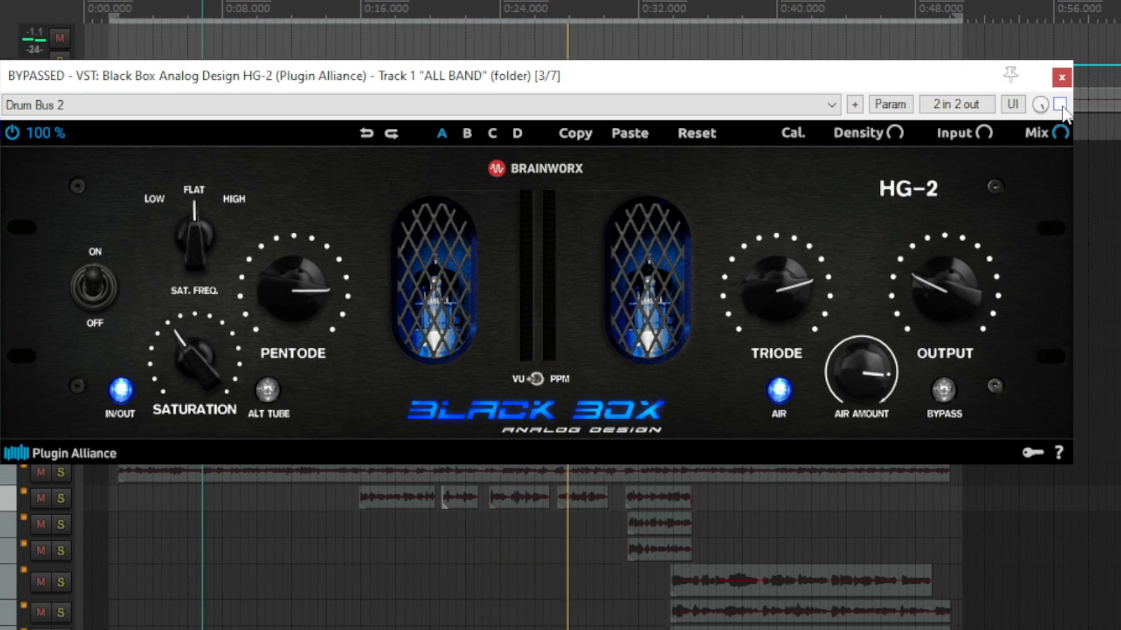
click(1060, 105)
- Load the HG-2's Synth SMASH preset, lower its output, and compare the plug-in bypassed and active
click(130, 124)
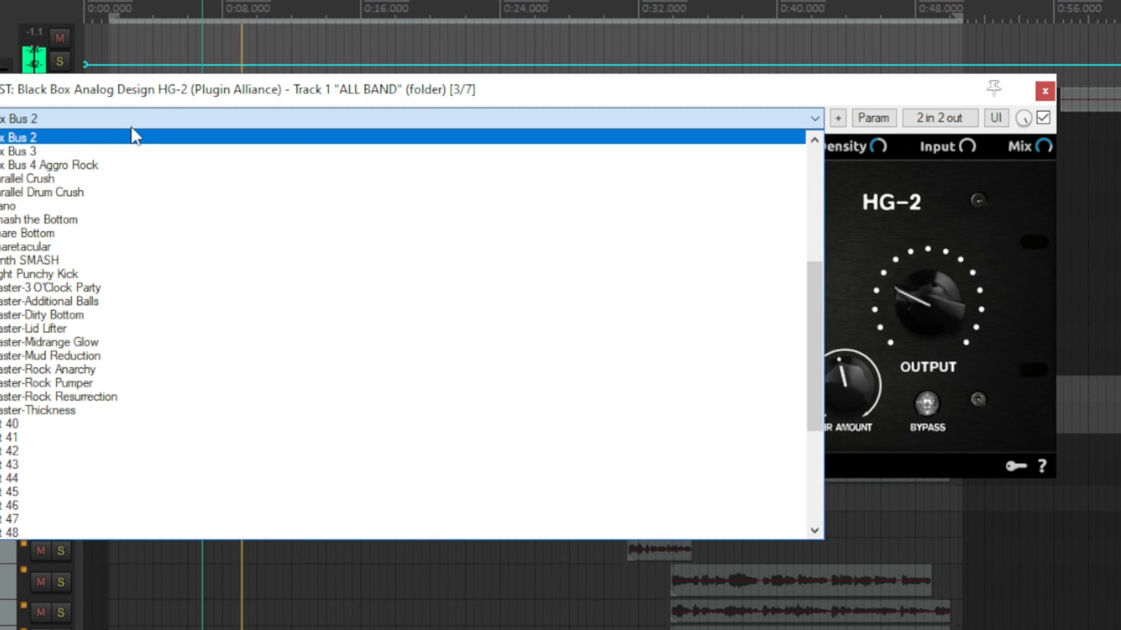
scroll(132, 131, up, 1)
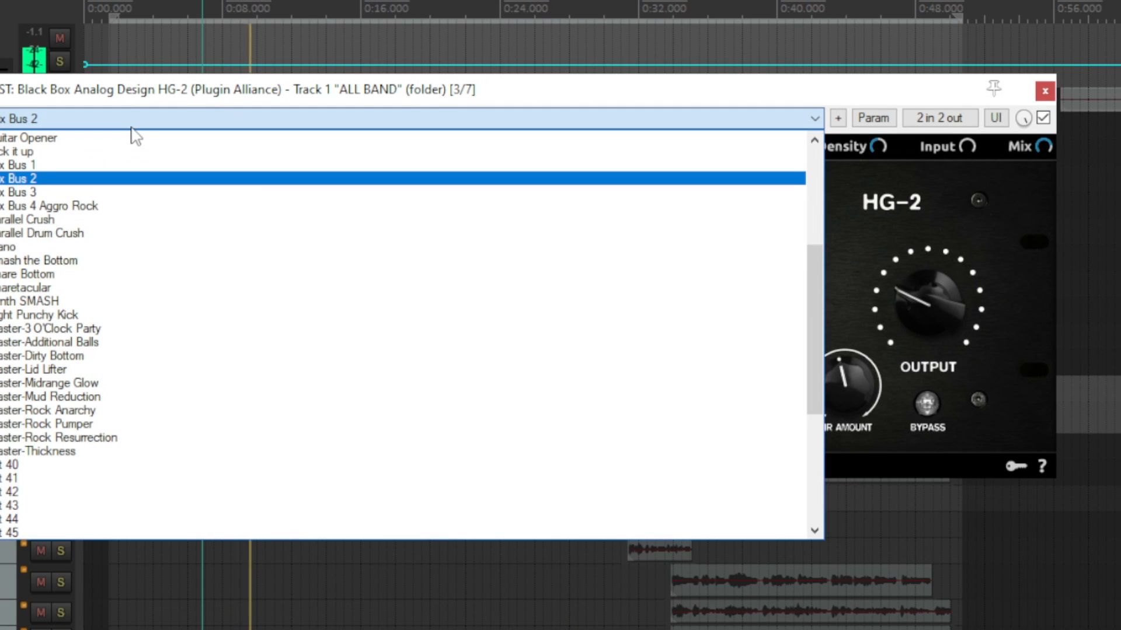
click(95, 302)
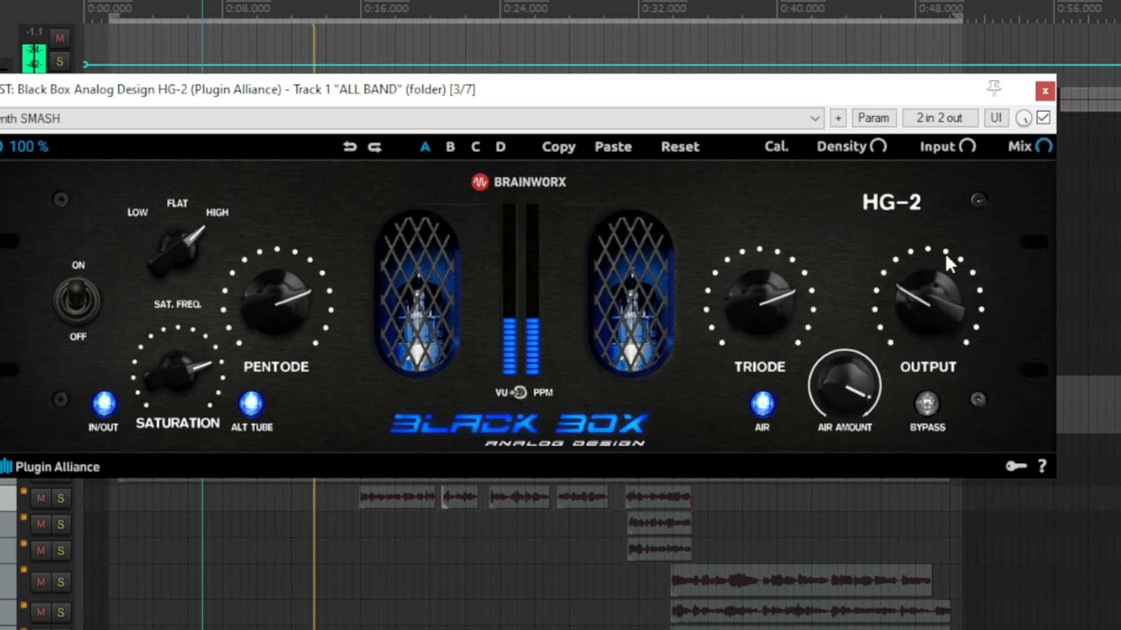
drag(945, 254, 936, 281)
click(1043, 118)
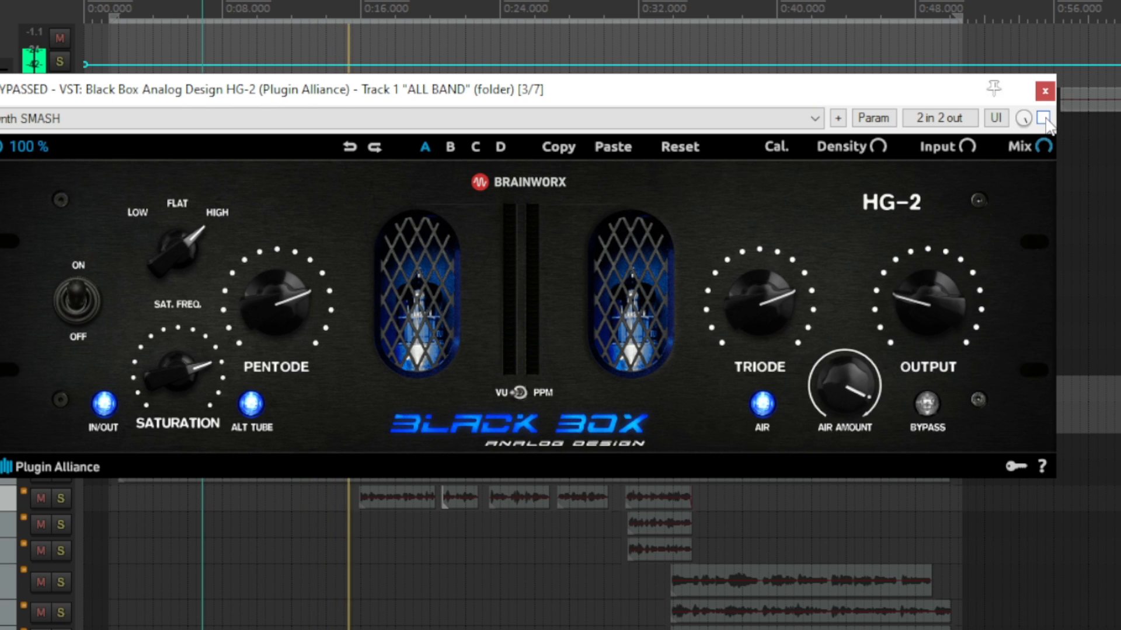
click(1043, 117)
- Set the HG-2's output to about 30 %, reduce the pentode, lower saturation to 54 %, and compare the result with bypass
drag(902, 290, 906, 283)
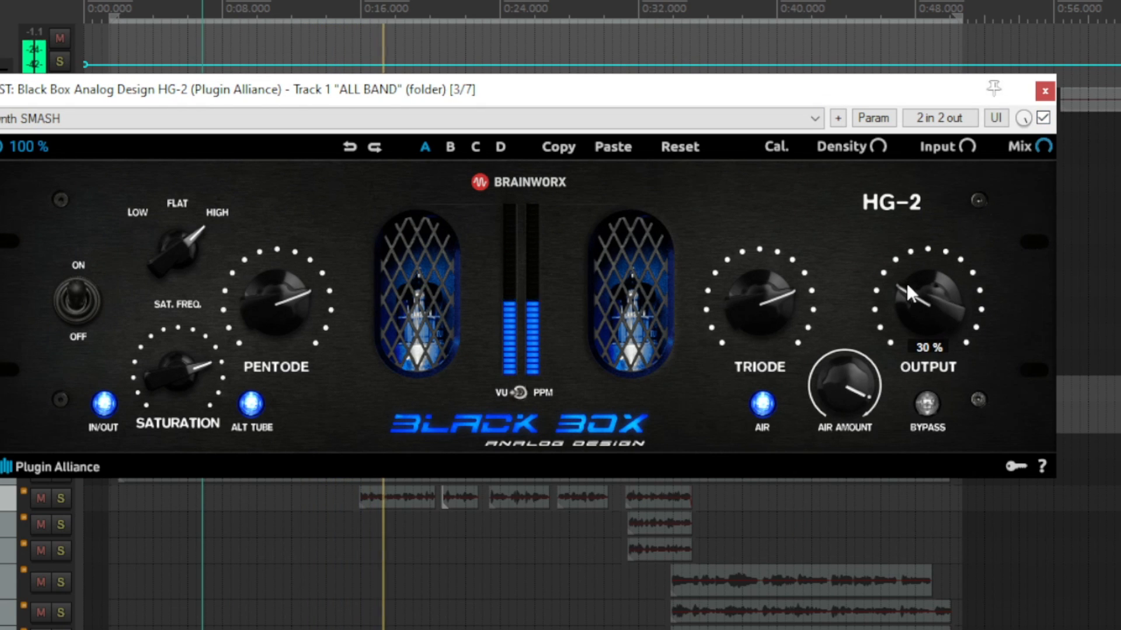
mouse_move(267, 317)
mouse_down()
mouse_move(270, 351)
mouse_move(255, 313)
mouse_up()
drag(171, 358, 174, 408)
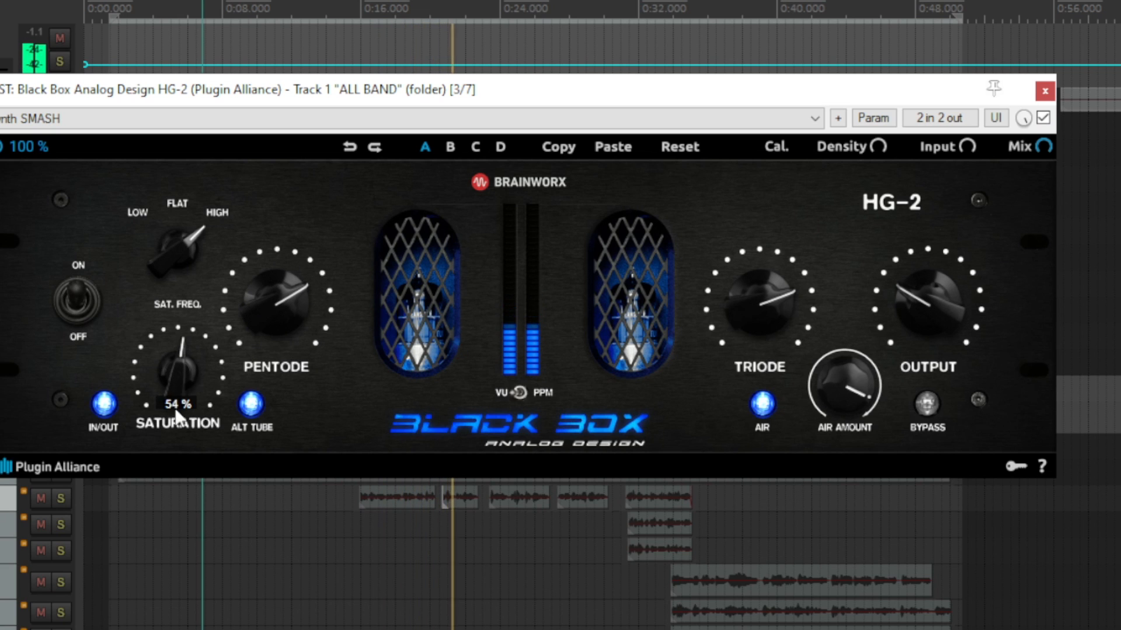
click(1043, 119)
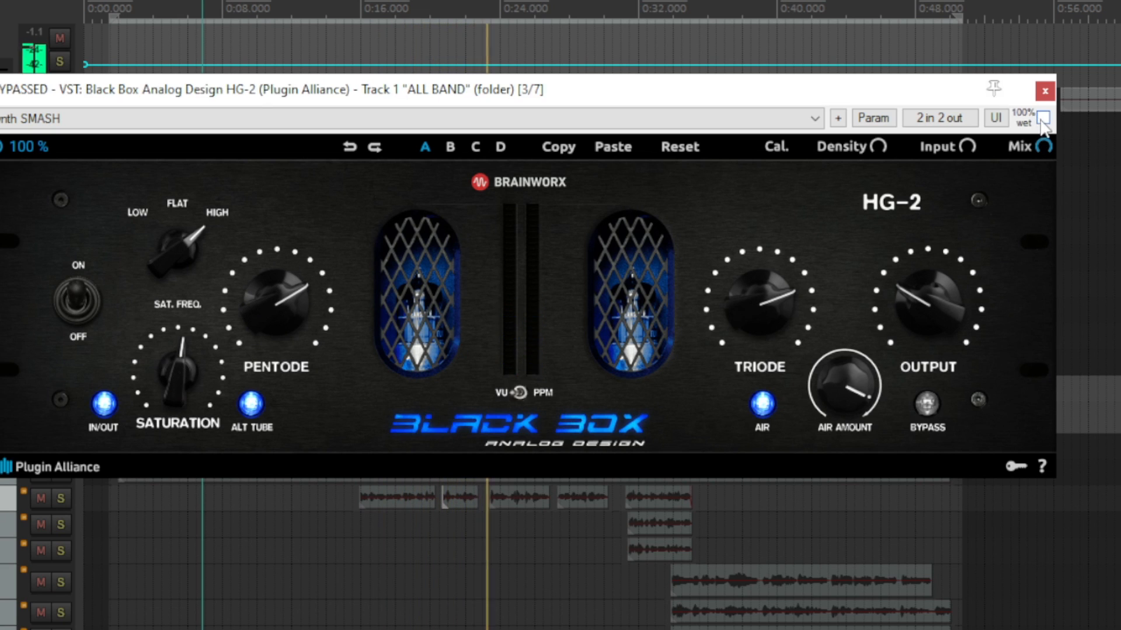
click(1043, 118)
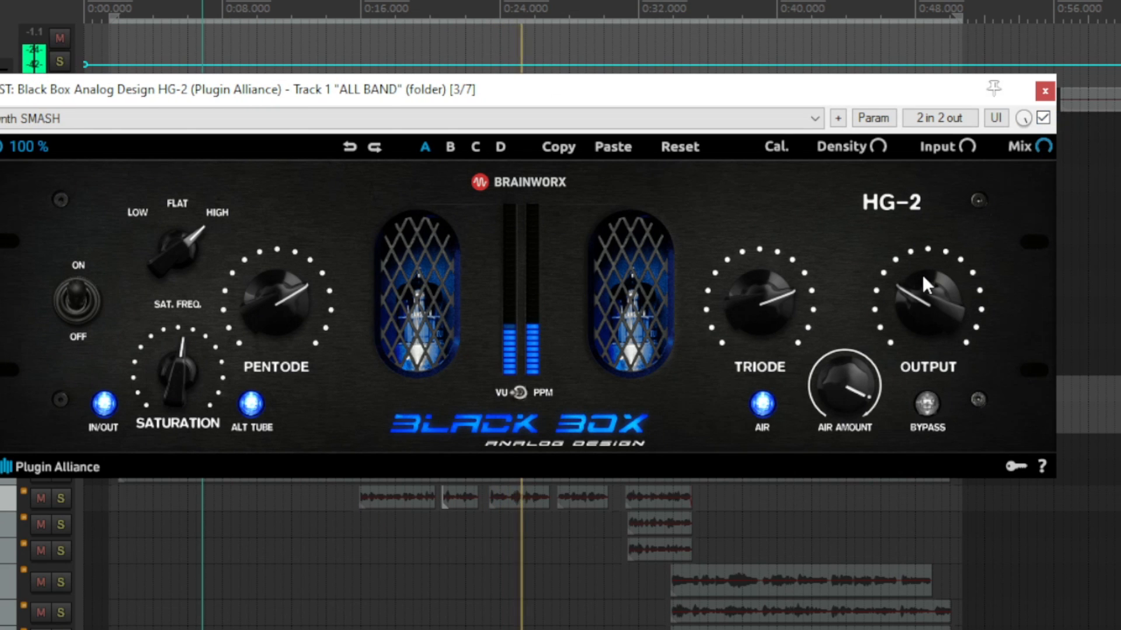
drag(923, 277, 921, 277)
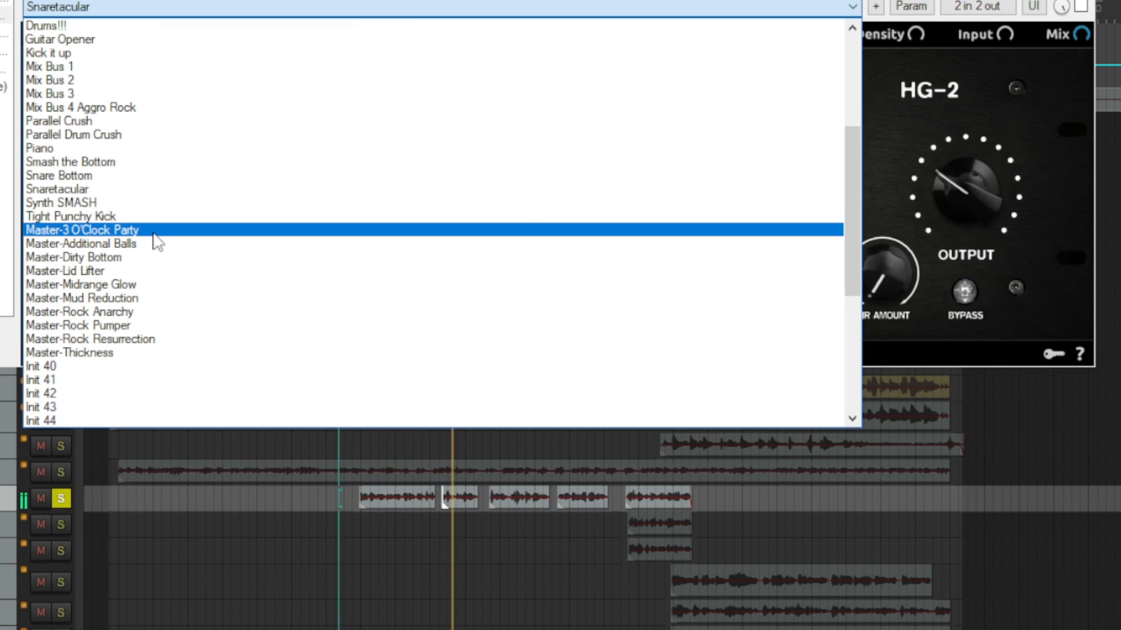
- Load the Master-3 O'Clock Party preset on the soloed scream vocals' HG-2, raise saturation and triode, set pentode to 87 %, and adjust the output
click(153, 231)
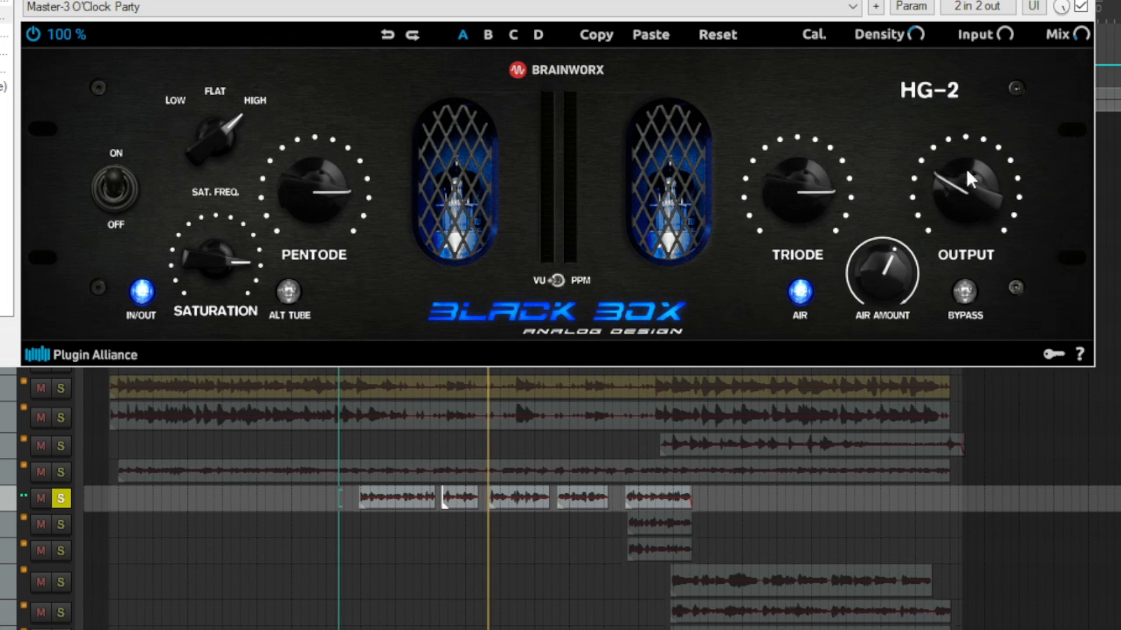
drag(208, 253, 209, 236)
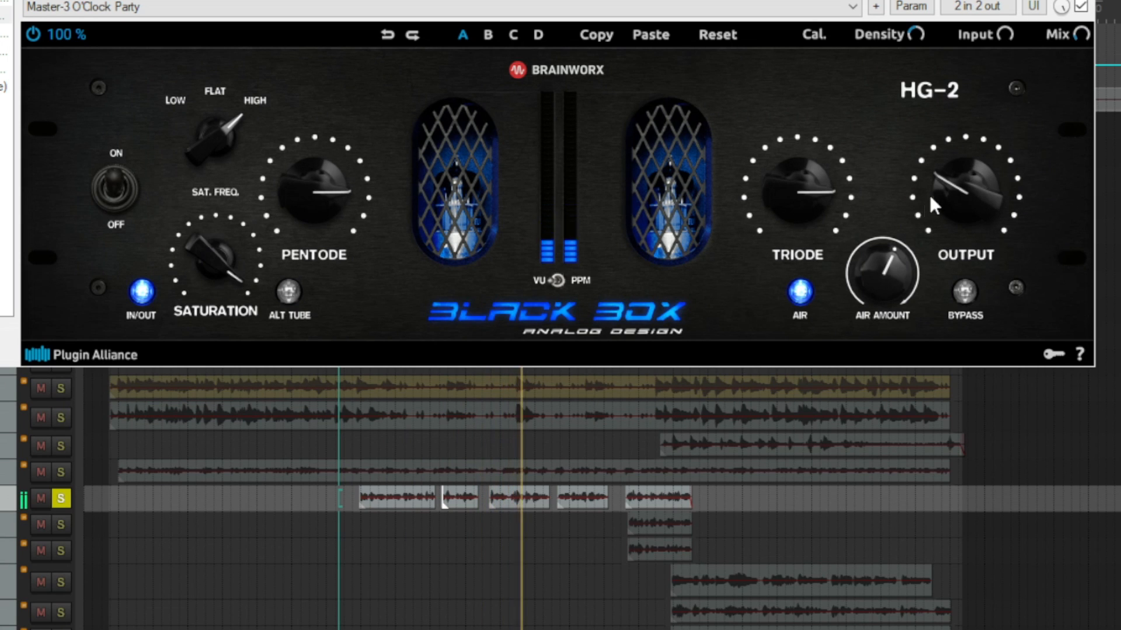
drag(788, 178, 784, 170)
drag(317, 181, 318, 170)
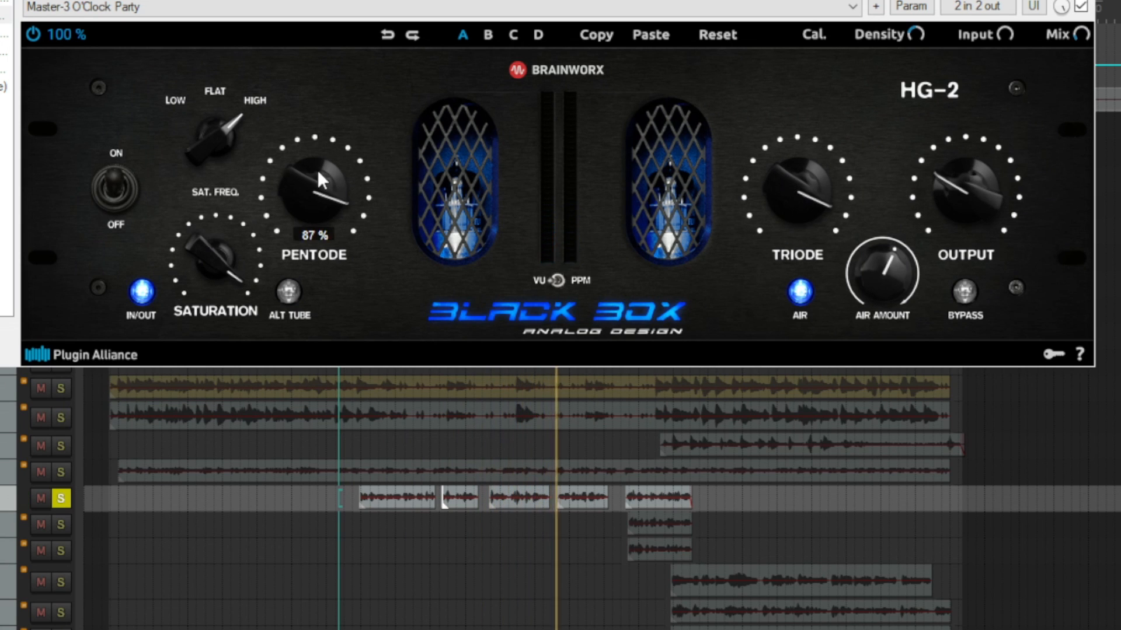
mouse_move(206, 143)
mouse_down()
mouse_move(206, 212)
mouse_move(222, 143)
mouse_up()
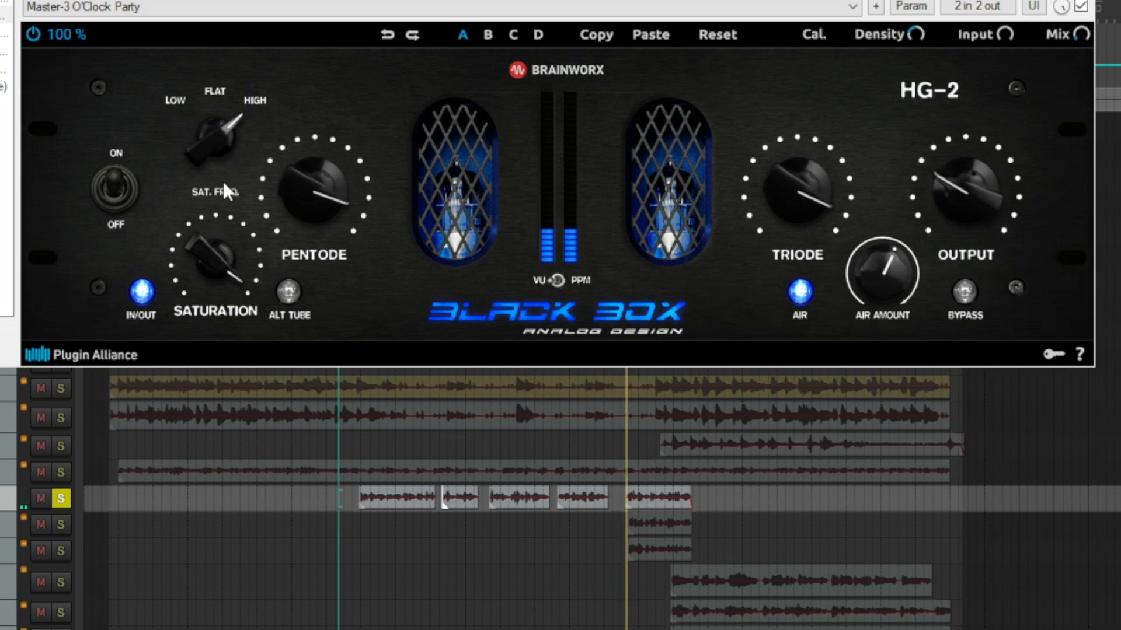
drag(223, 181, 223, 191)
mouse_move(954, 181)
mouse_down()
mouse_move(957, 166)
mouse_move(955, 195)
mouse_up()
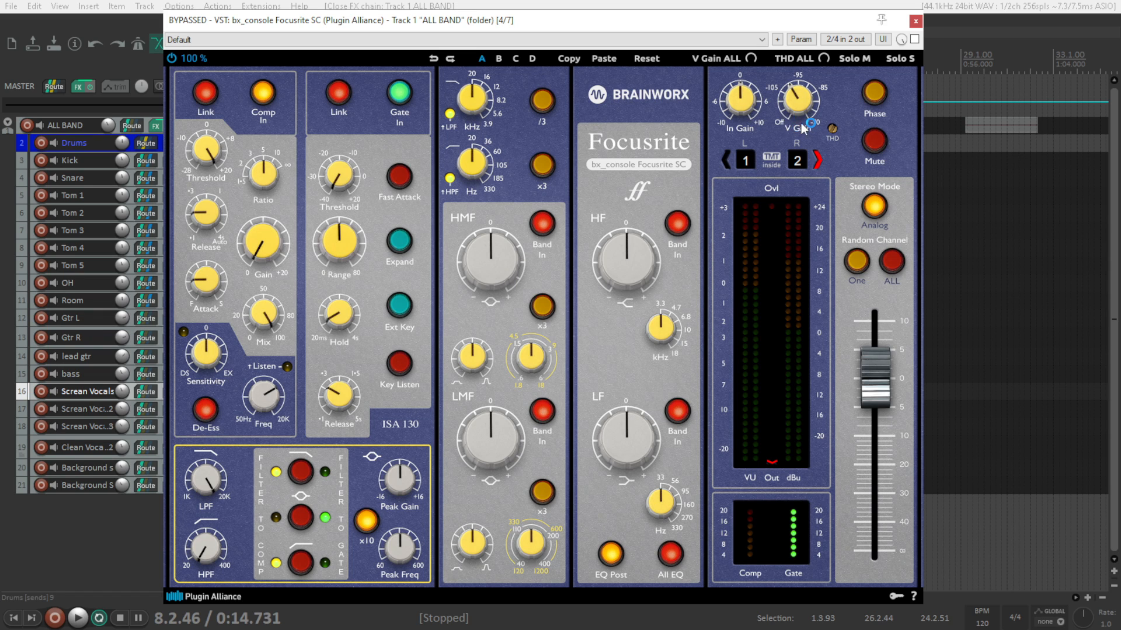
- Switch the bx_console Focusrite SC's stereo mode to digital and back to analog
mouse_move(836, 128)
mouse_down()
mouse_move(832, 68)
mouse_move(831, 127)
mouse_up()
click(875, 209)
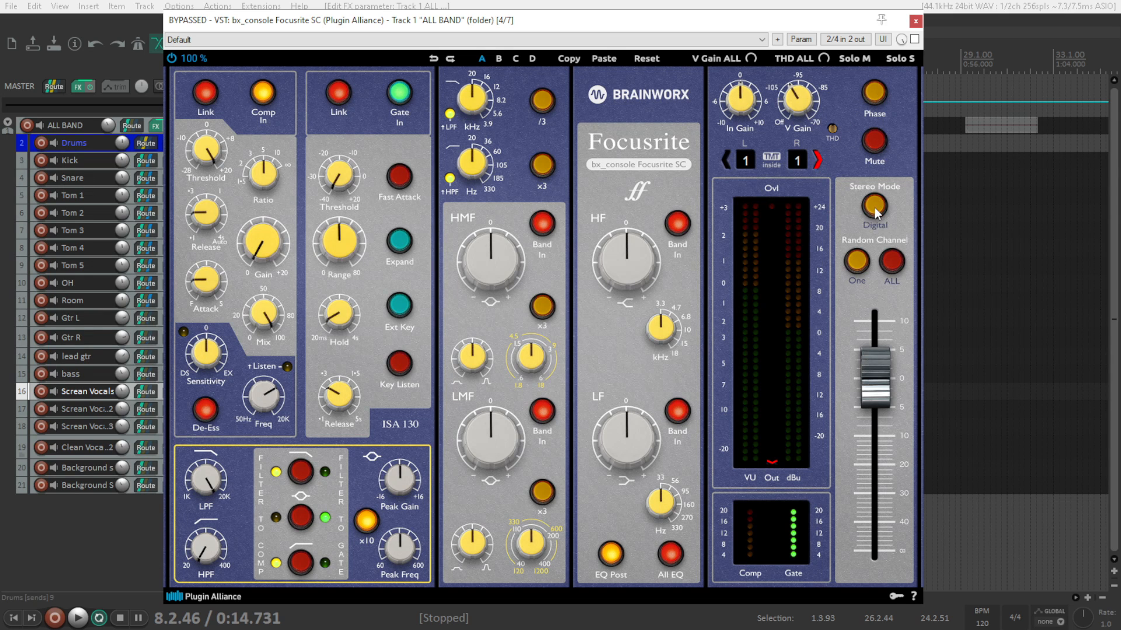
click(875, 209)
- Activate the bx_console Focusrite SC and load its Drum Room preset
click(411, 40)
click(832, 84)
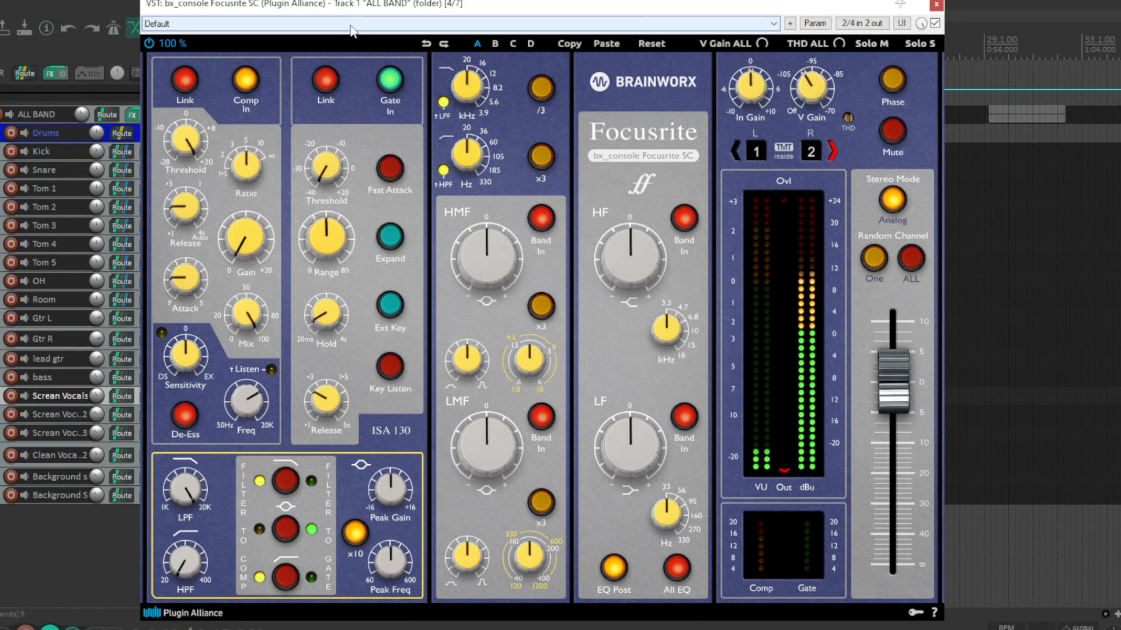
click(350, 25)
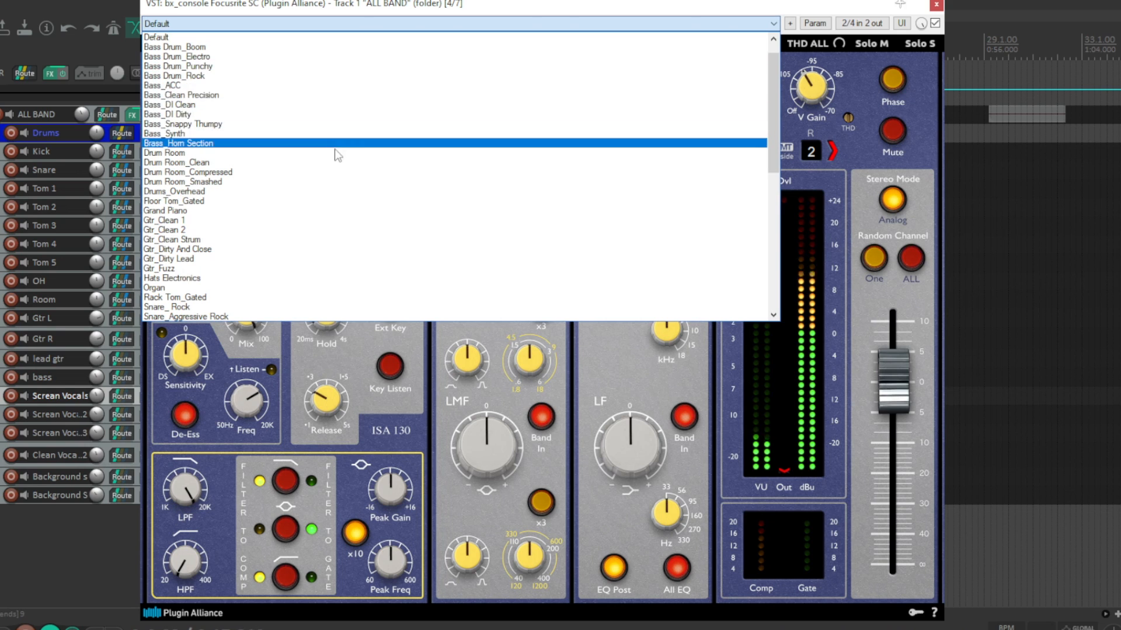
click(335, 153)
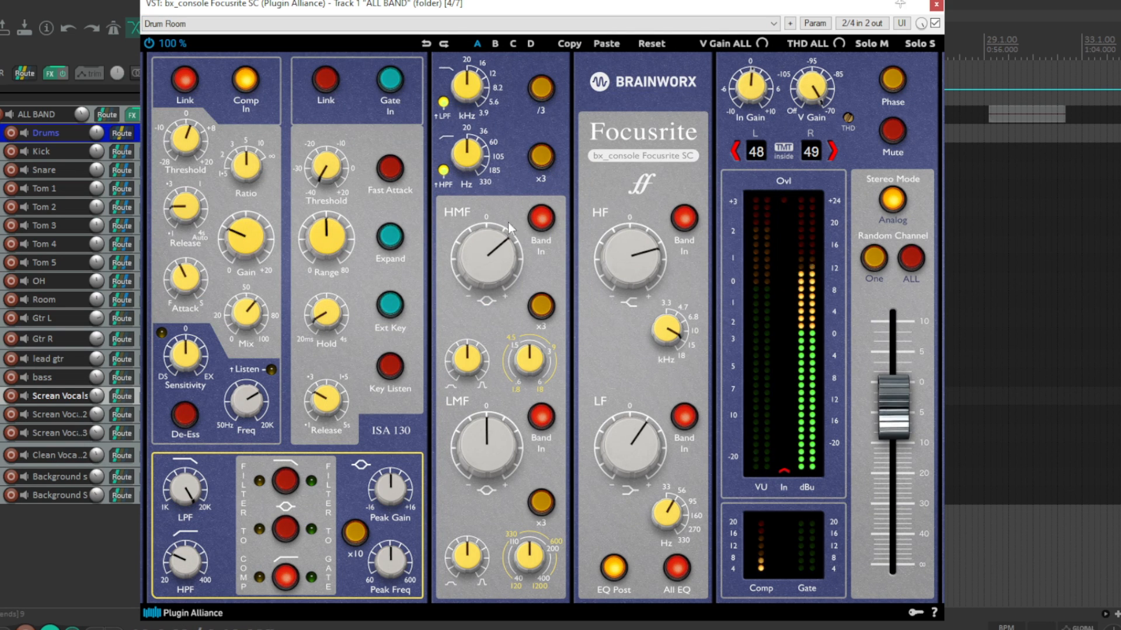
- Toggle the Focusrite SC's compressor and adjust its HF gain, low-pass filter and high-pass filter
click(250, 83)
mouse_move(632, 260)
mouse_down()
mouse_move(637, 234)
mouse_move(636, 258)
mouse_up()
mouse_move(467, 87)
mouse_down()
mouse_move(467, 15)
mouse_move(463, 87)
mouse_up()
drag(464, 151, 467, 113)
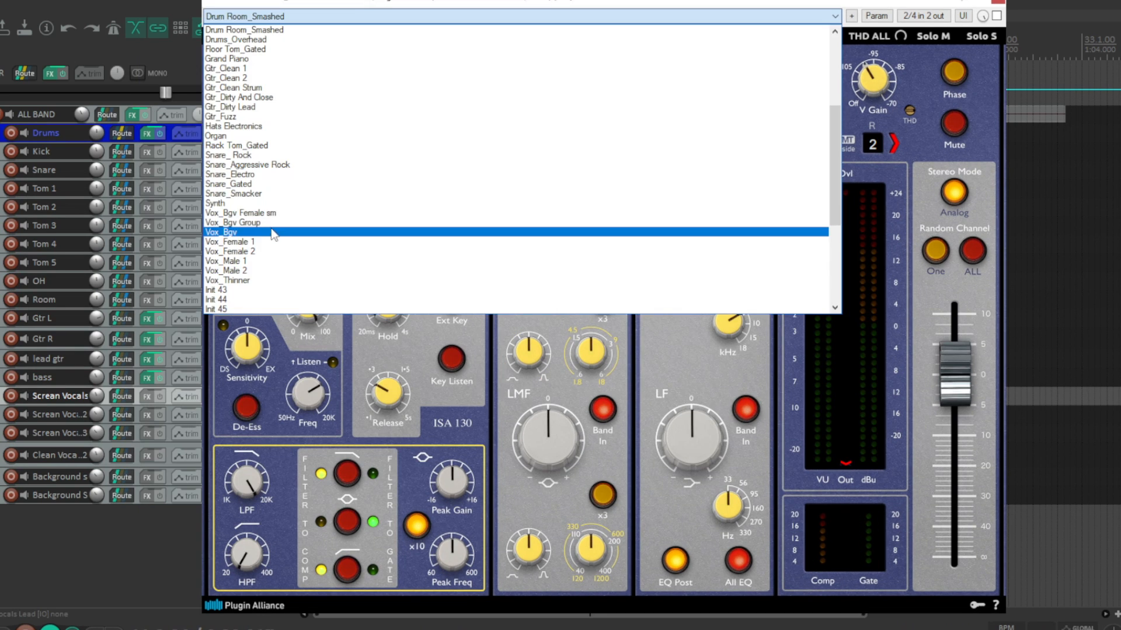
- Audition the Focusrite SC's Vox_Bgv Group, Vox_Male 1 and Vox_Male 2 presets
click(271, 227)
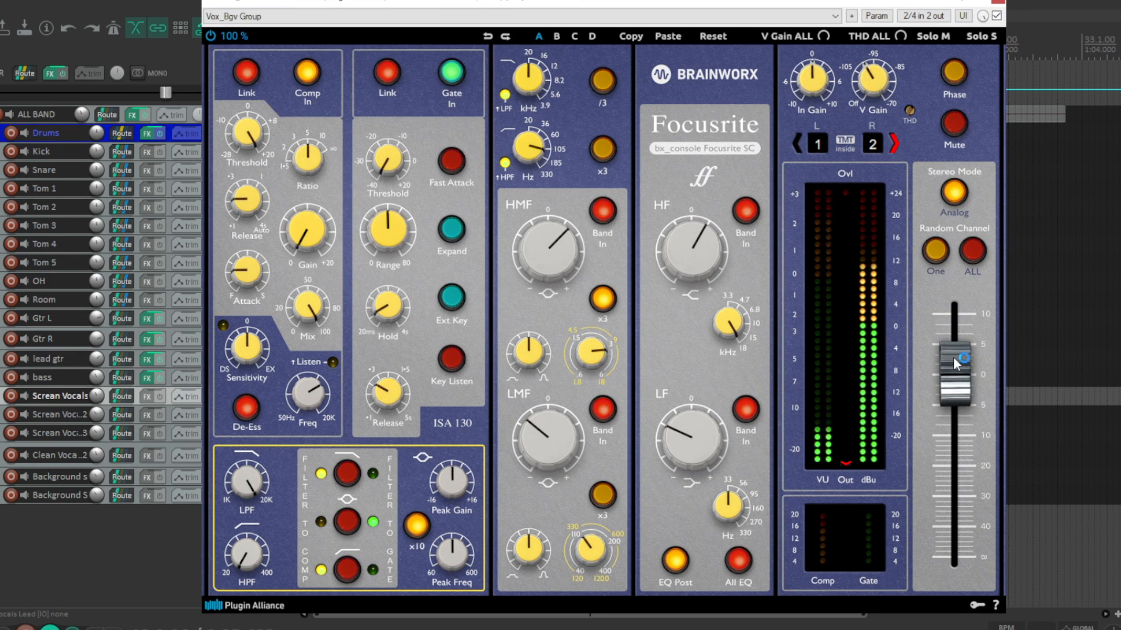
click(271, 18)
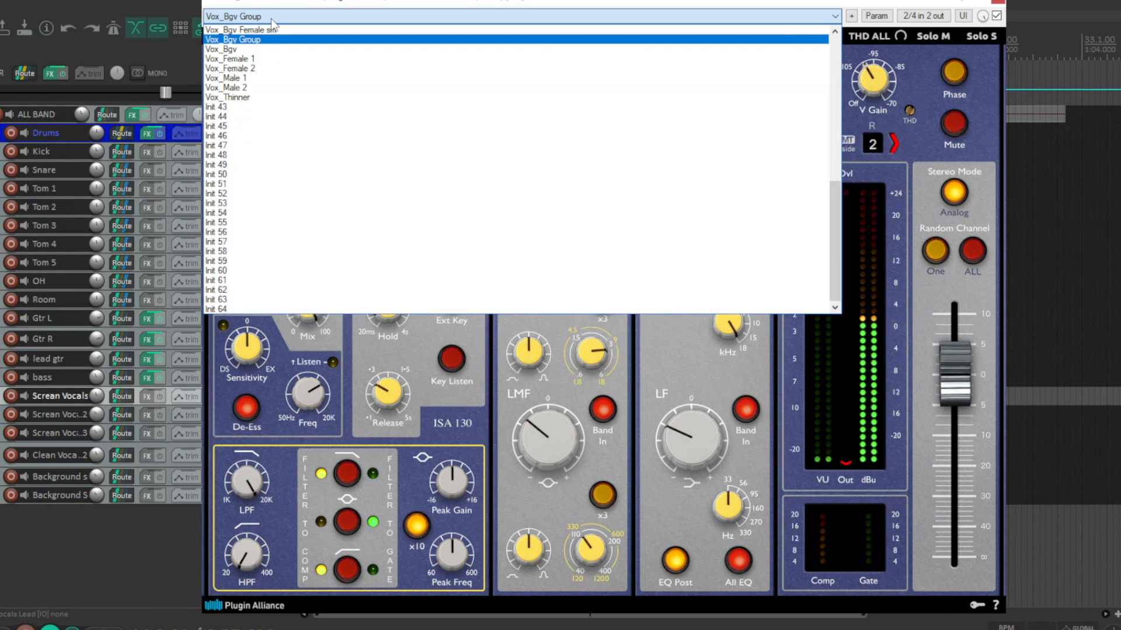
click(270, 77)
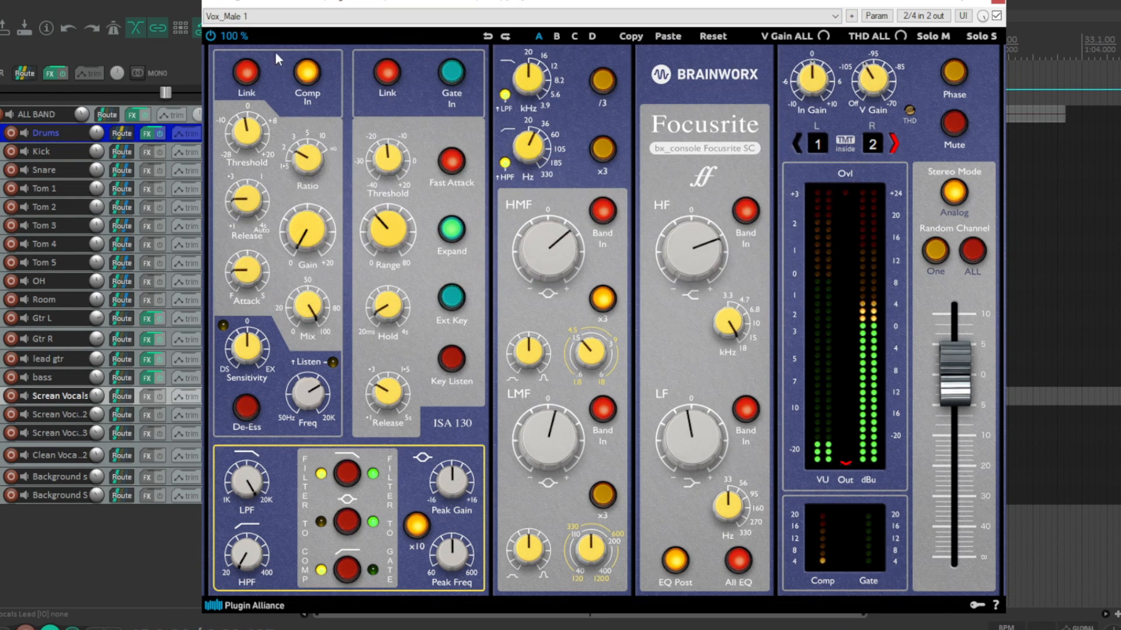
click(271, 16)
click(271, 87)
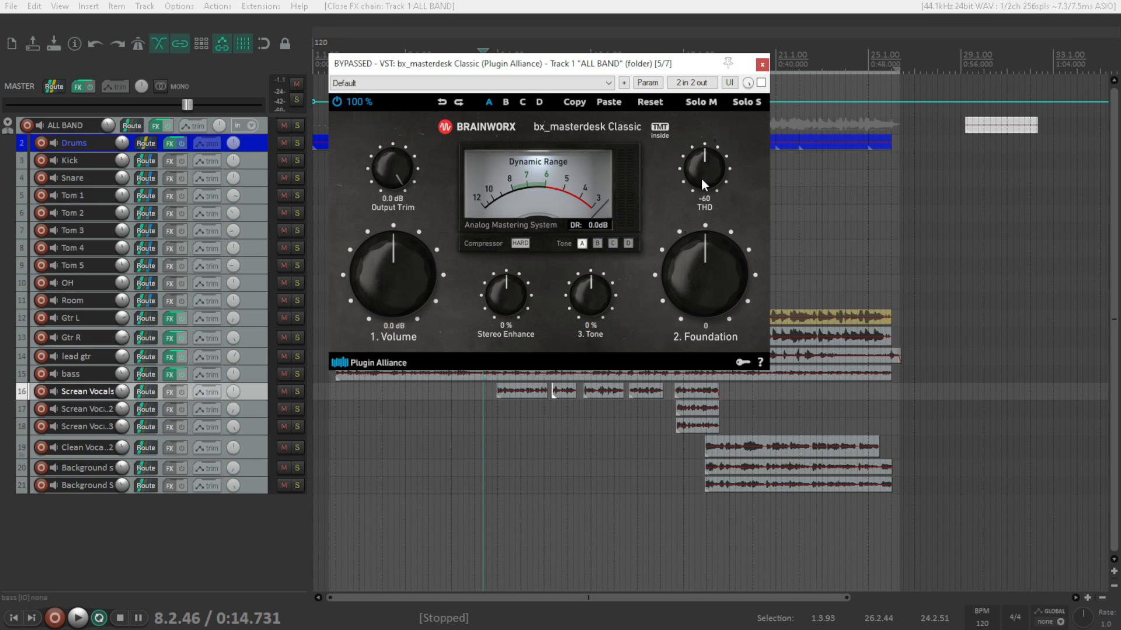
- Set bx_masterdesk Classic's THD to -59, output trim to -1.0 dB and volume to 5.9 dB, and try its foundation control
drag(702, 179, 702, 177)
drag(399, 190, 400, 193)
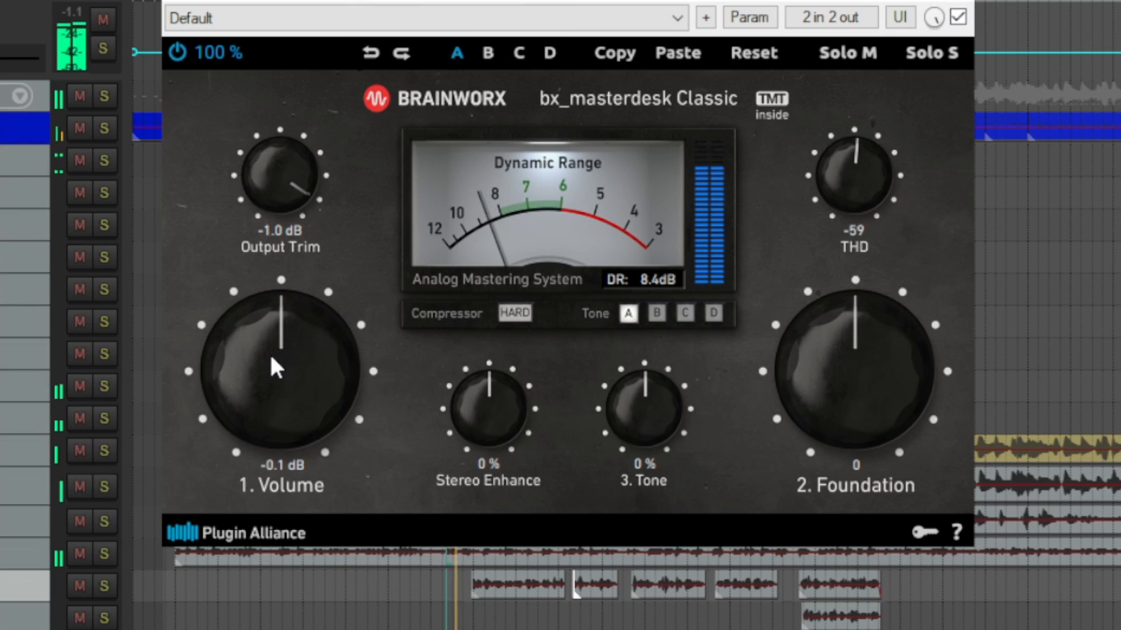
drag(271, 358, 268, 299)
mouse_move(833, 324)
mouse_down()
mouse_move(838, 395)
mouse_move(824, 267)
mouse_move(816, 310)
mouse_up()
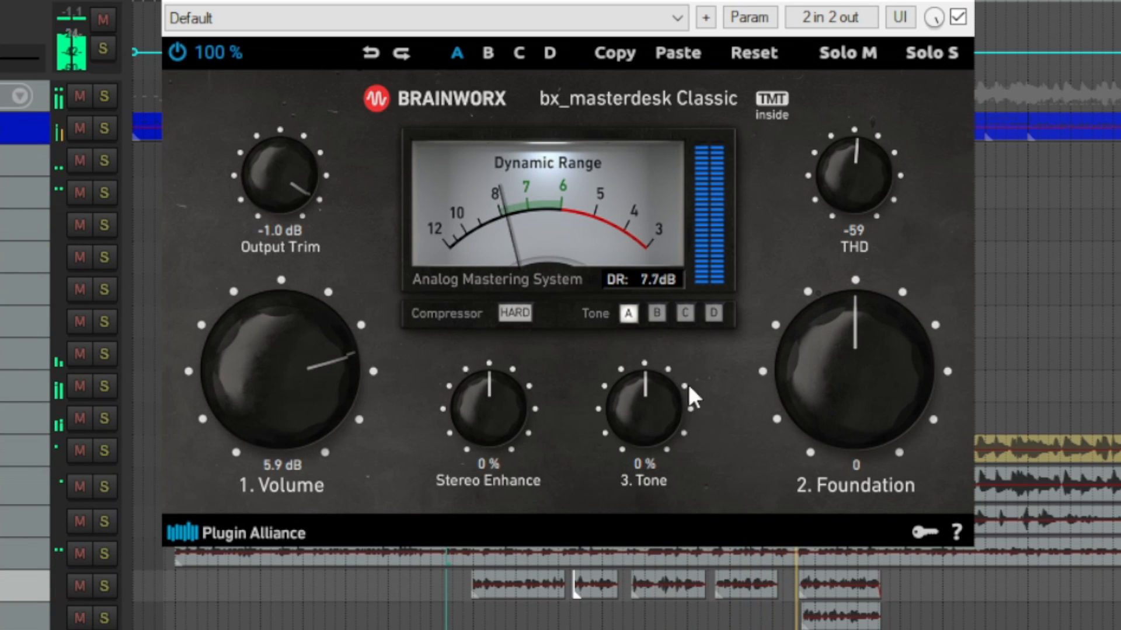
- Raise bx_masterdesk Classic's tone to 35 %, compare with the plug-in bypassed, and lower the tone to -44 %
drag(638, 411, 630, 363)
click(958, 17)
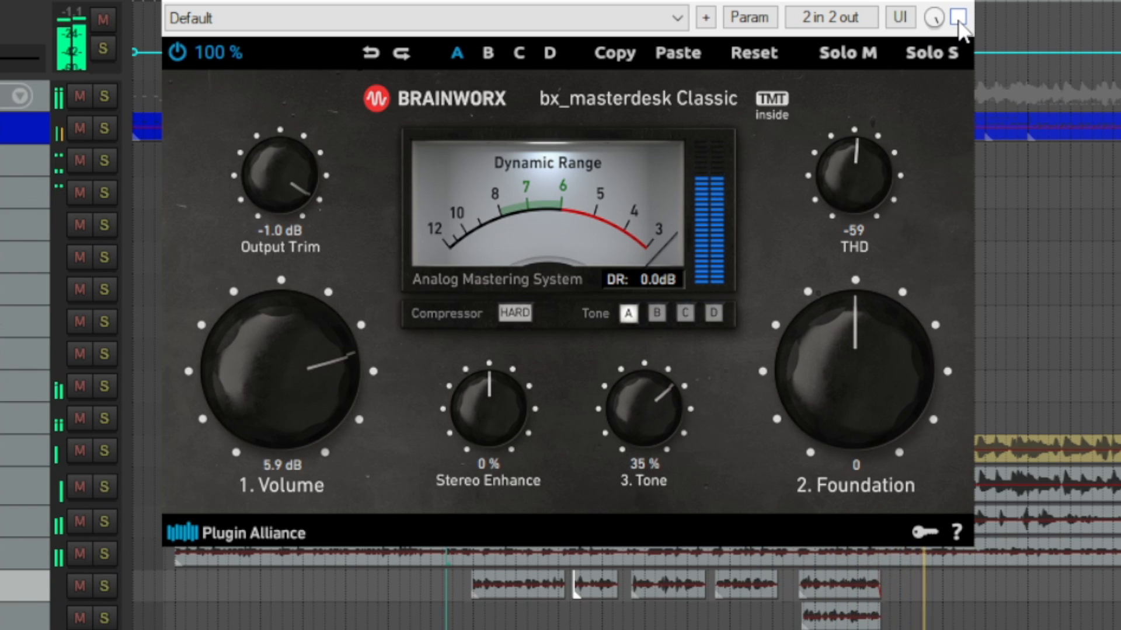
click(958, 17)
drag(660, 423, 660, 495)
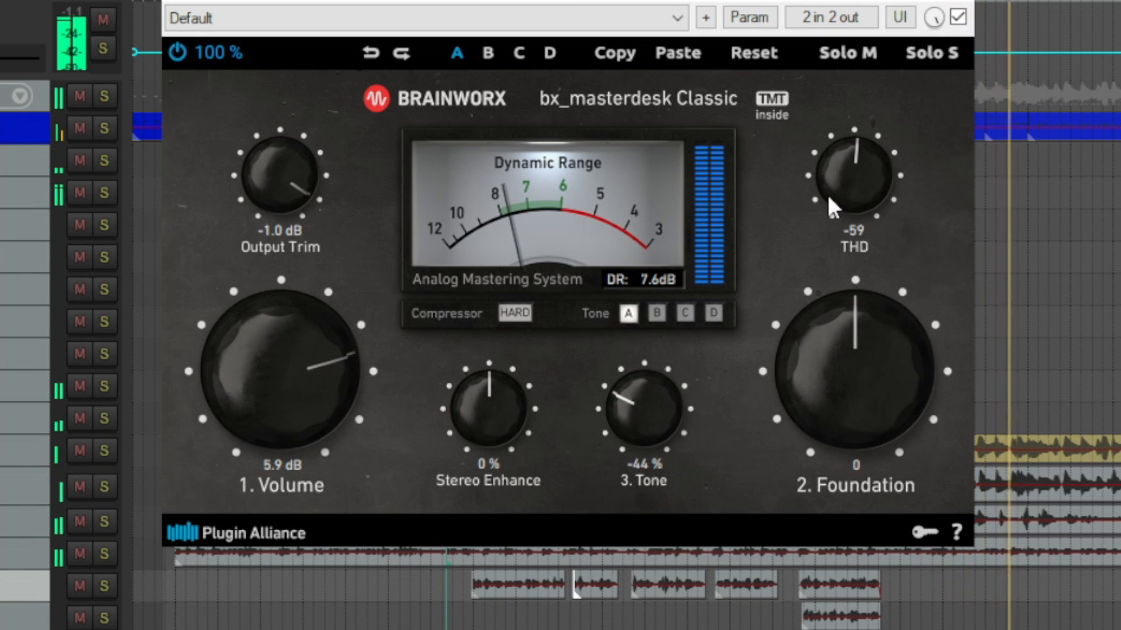
- Set bx_masterdesk Classic's THD to -67 and audition tone modes C and D
mouse_move(833, 205)
mouse_down()
mouse_move(850, 79)
mouse_move(821, 320)
mouse_move(841, 225)
mouse_up()
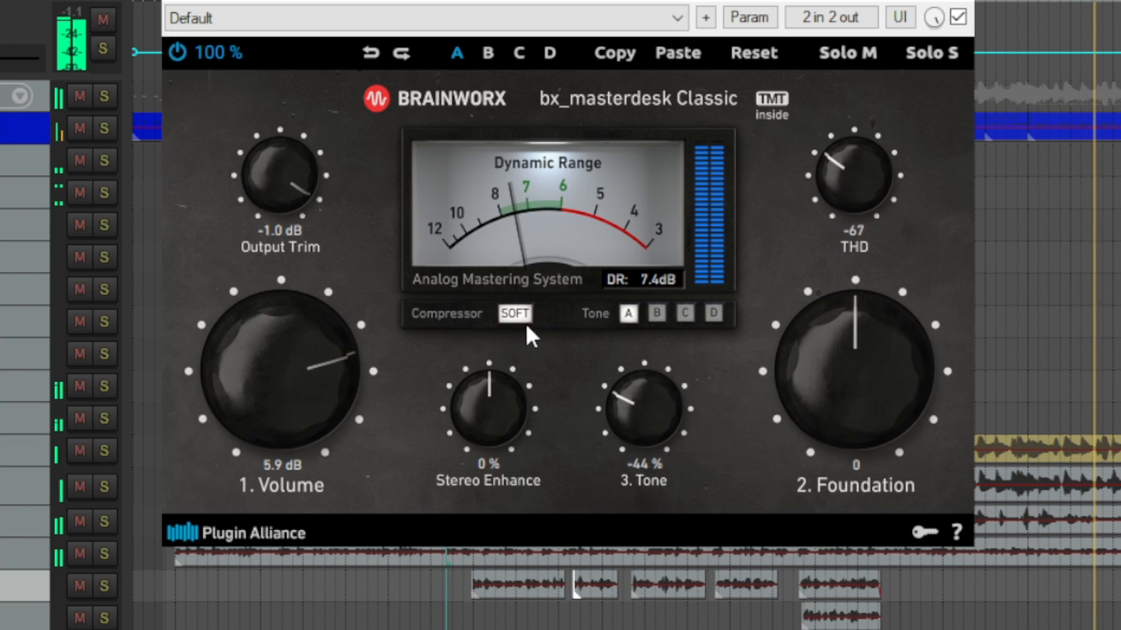
click(681, 314)
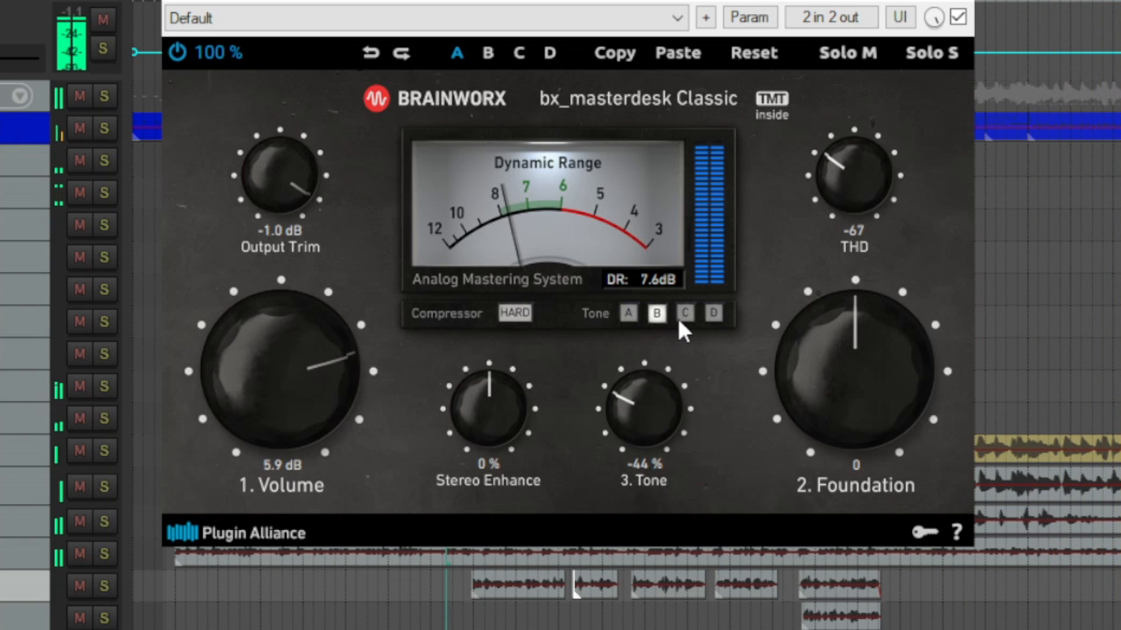
click(713, 314)
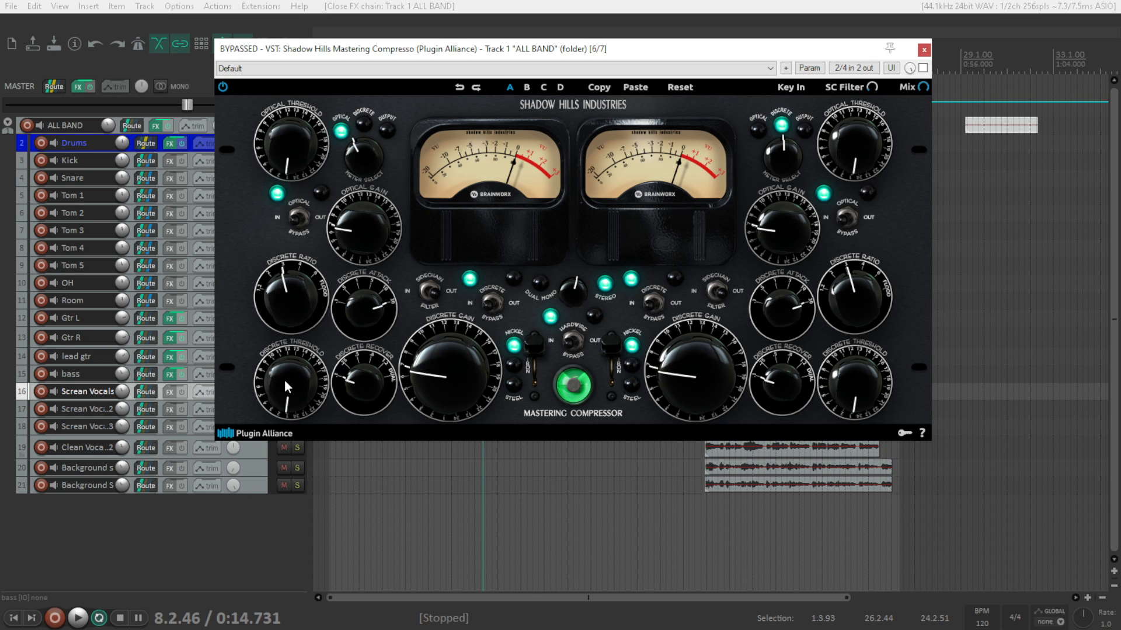
- Adjust the discrete threshold, recover, ratio and gain on the first channel of the Shadow Hills Mastering Compressor
mouse_move(285, 380)
mouse_down()
mouse_move(280, 328)
mouse_move(284, 364)
mouse_up()
mouse_move(357, 384)
mouse_down()
mouse_move(372, 297)
mouse_move(361, 374)
mouse_up()
drag(301, 277, 285, 317)
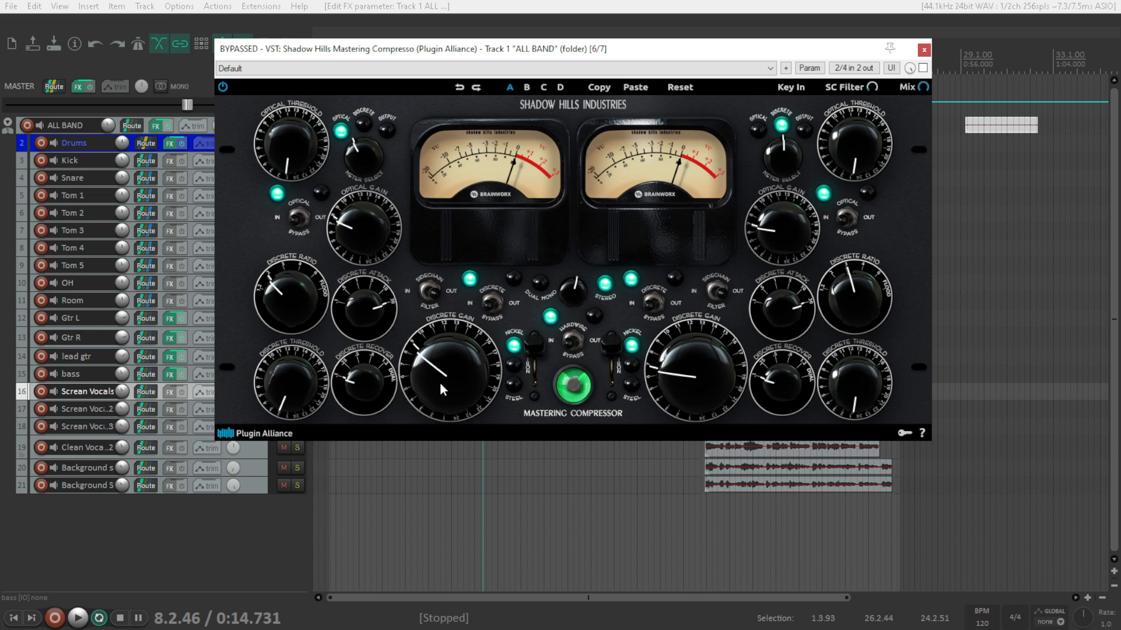
mouse_move(434, 370)
mouse_down()
mouse_move(437, 296)
mouse_move(429, 366)
mouse_up()
- Load the Shadow Hills compressor's Mastering Discr Steel preset, activate the plug-in, and switch to Mastering Loud PGM
click(410, 70)
click(409, 69)
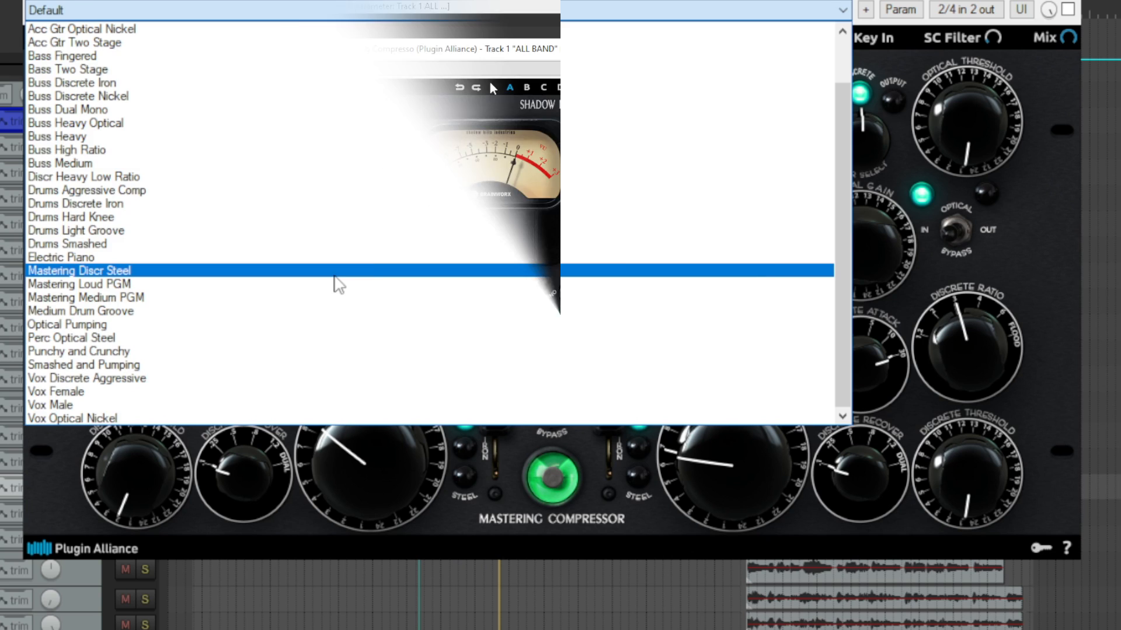
click(333, 272)
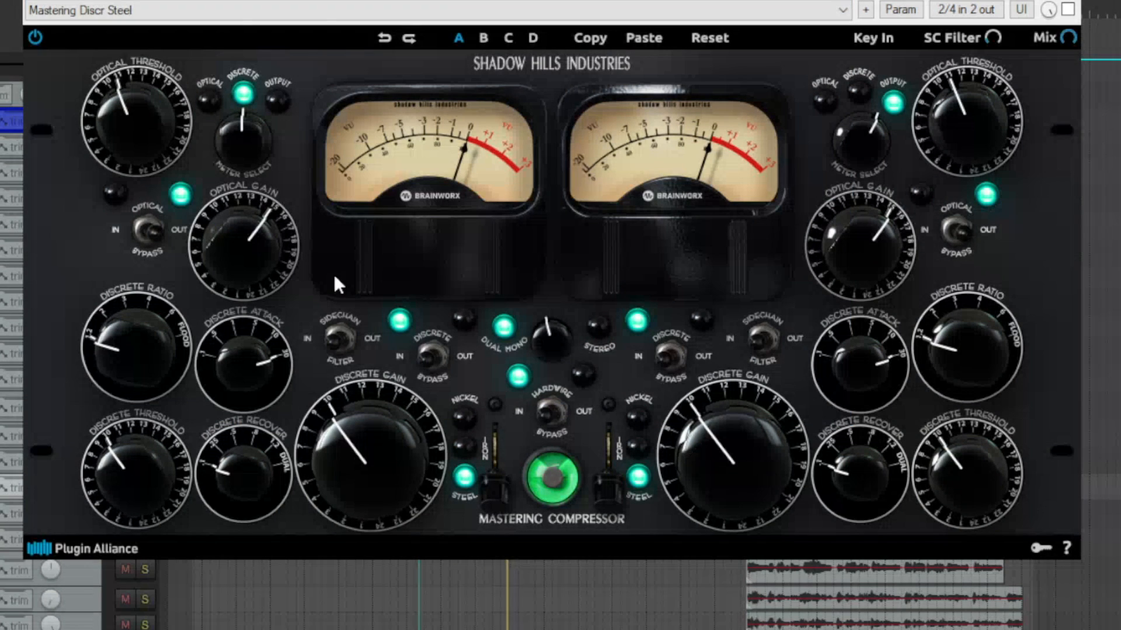
click(1068, 9)
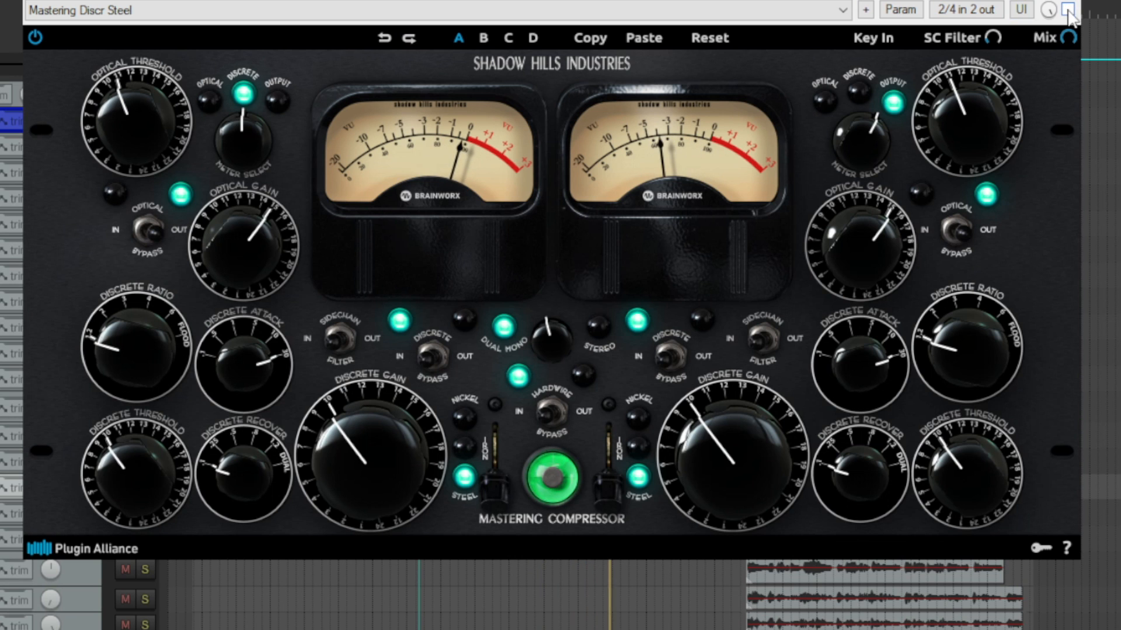
click(442, 17)
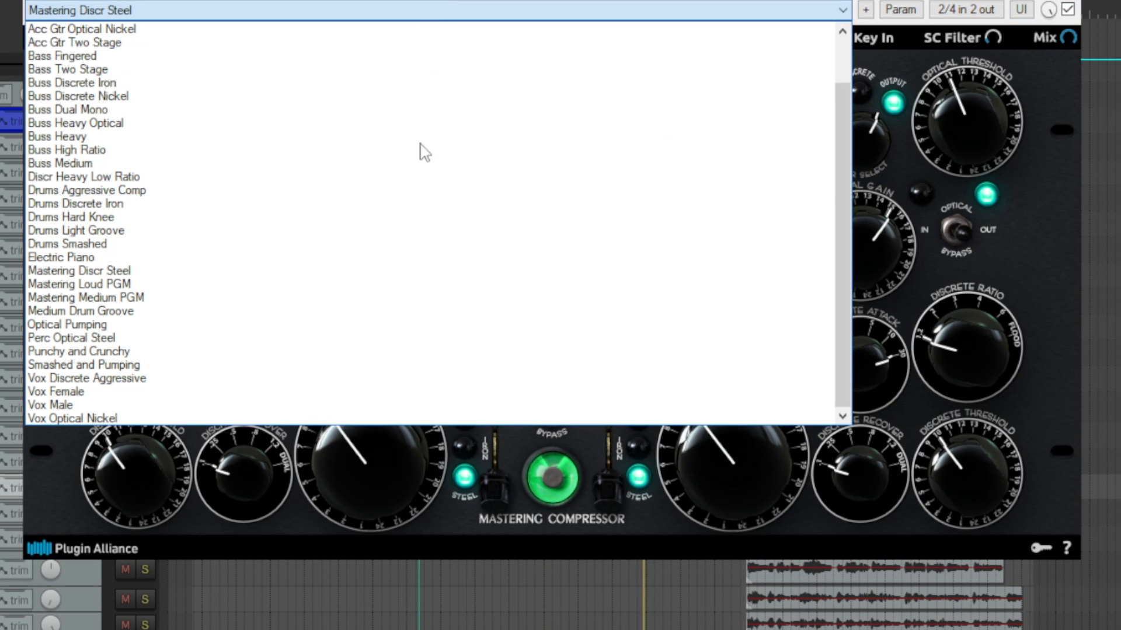
click(387, 287)
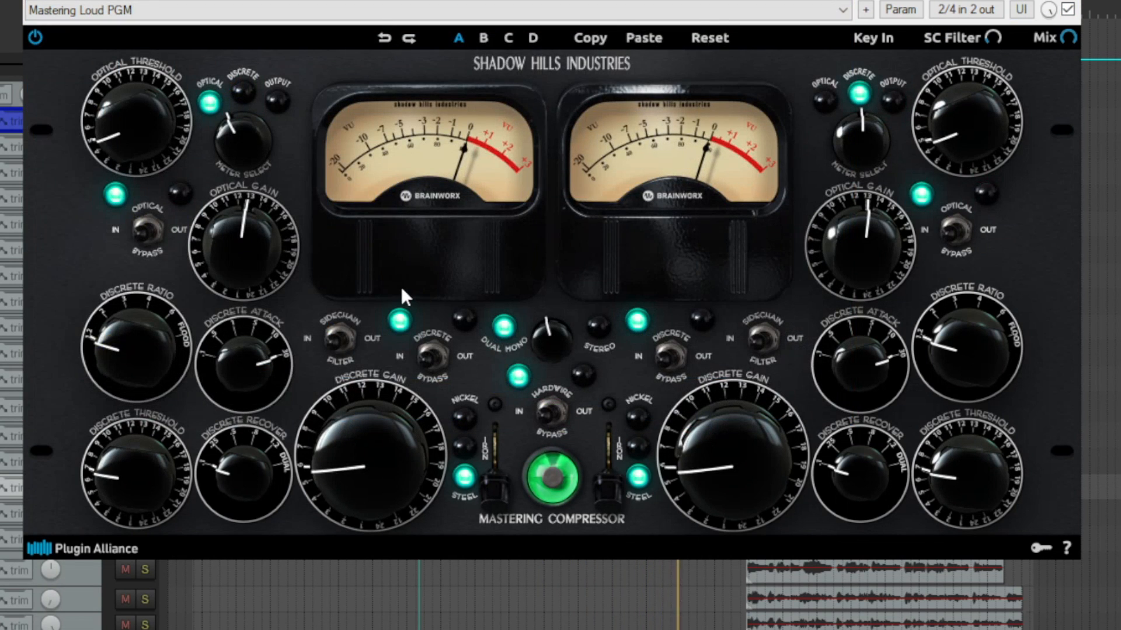
- Load the Optical Pumping preset and compare it with the compressor bypassed
click(459, 14)
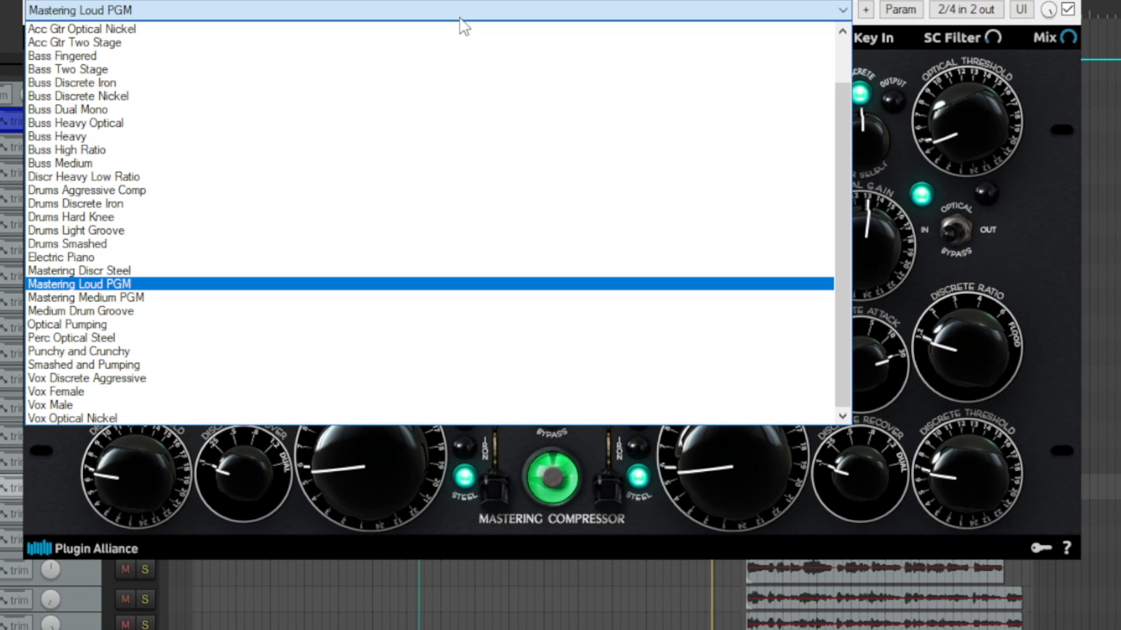
click(366, 324)
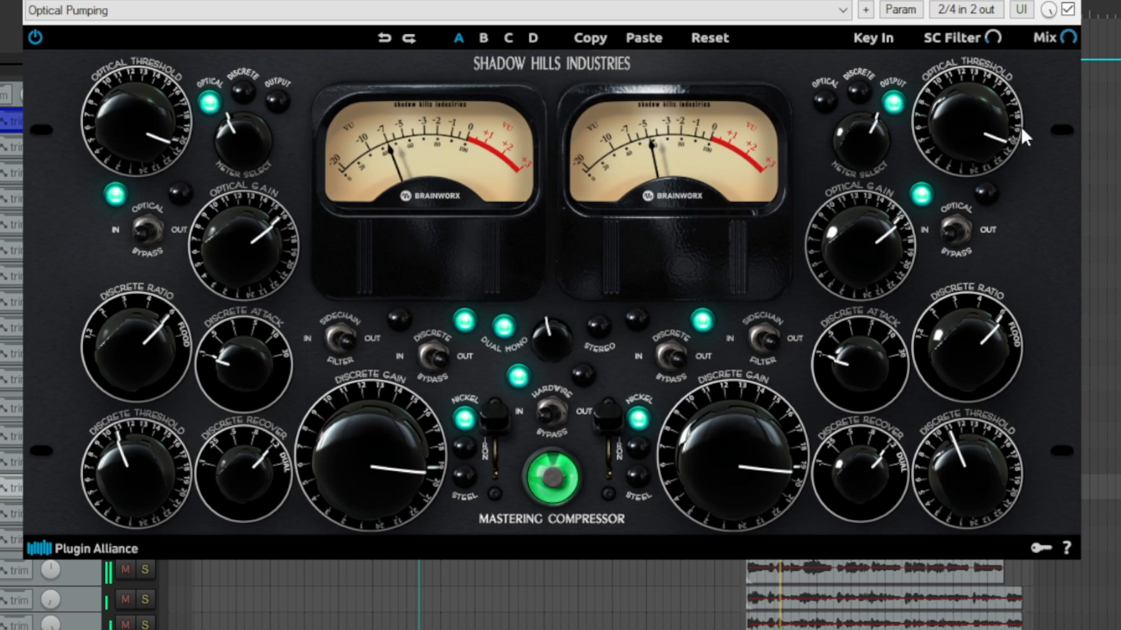
click(1068, 9)
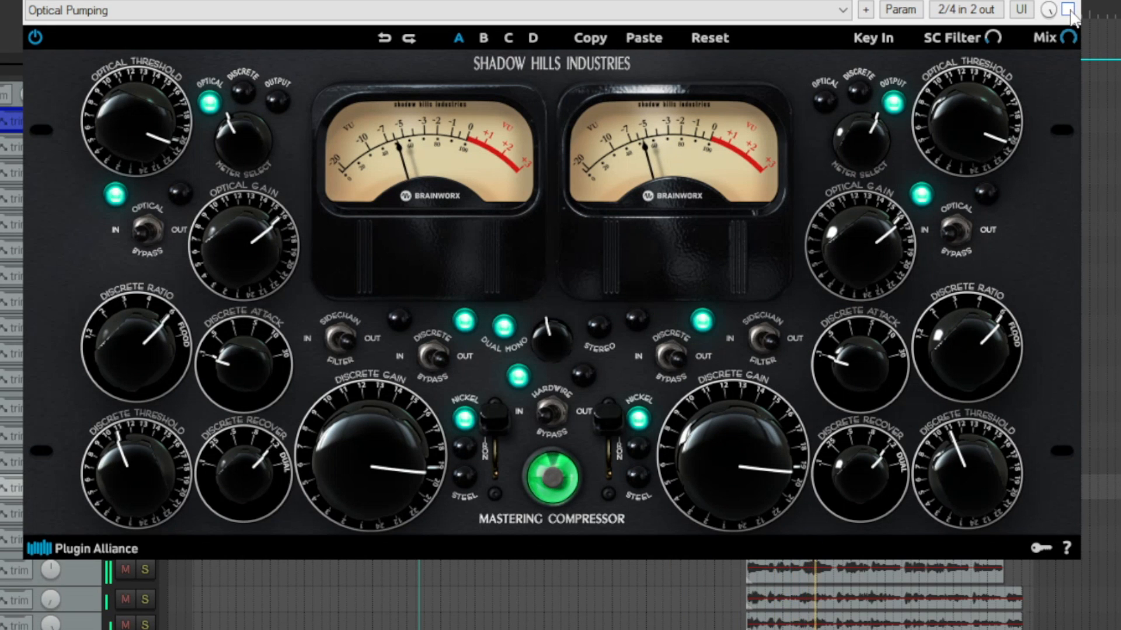
click(1068, 10)
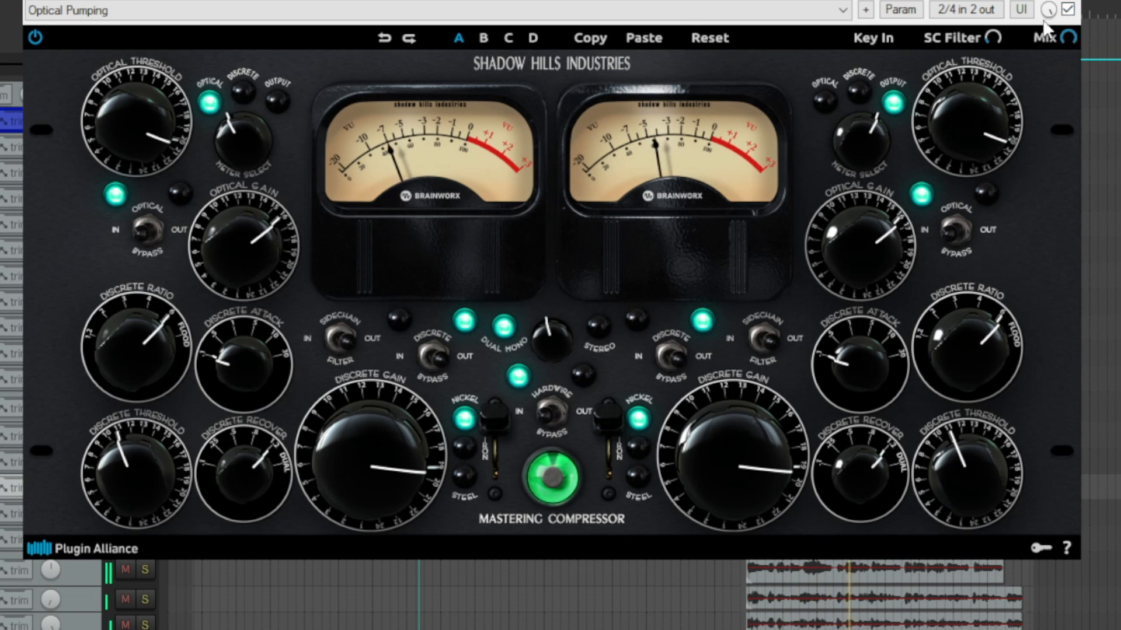
- Audition the Shadow Hills compressor's Buss Dual Mono, Drums Aggressive Comp and Drums Light Groove presets
click(387, 12)
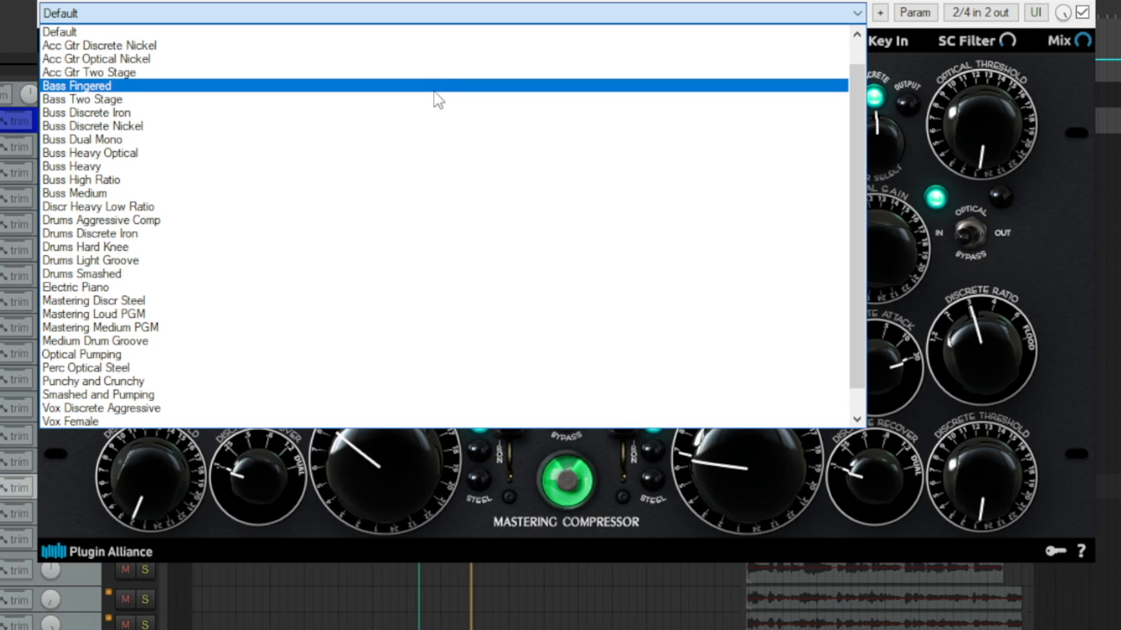
click(426, 140)
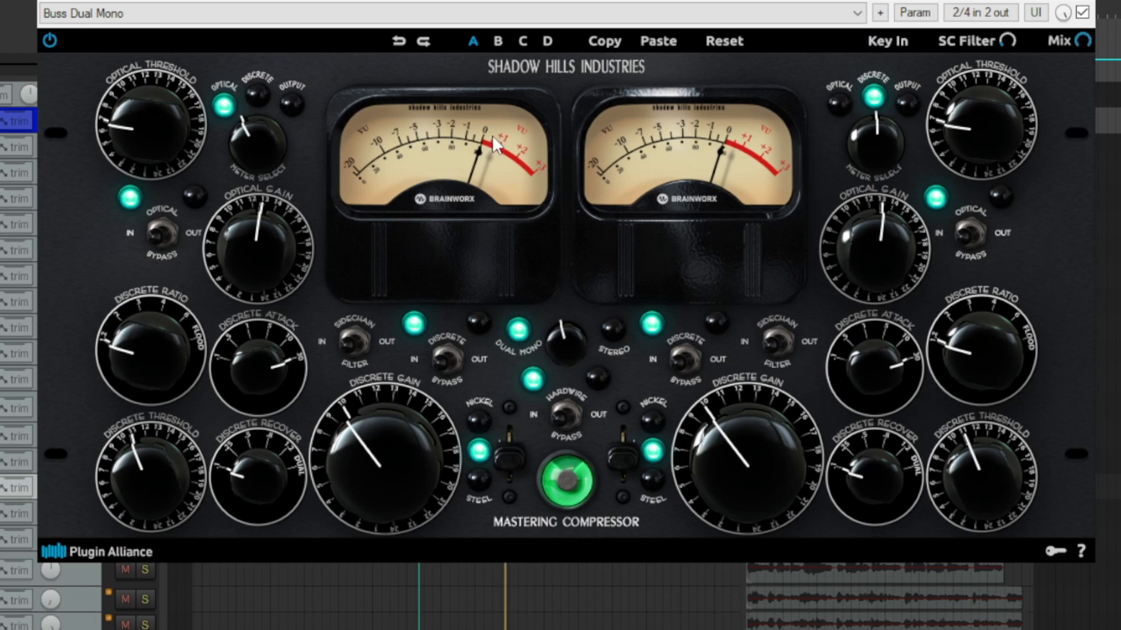
click(335, 18)
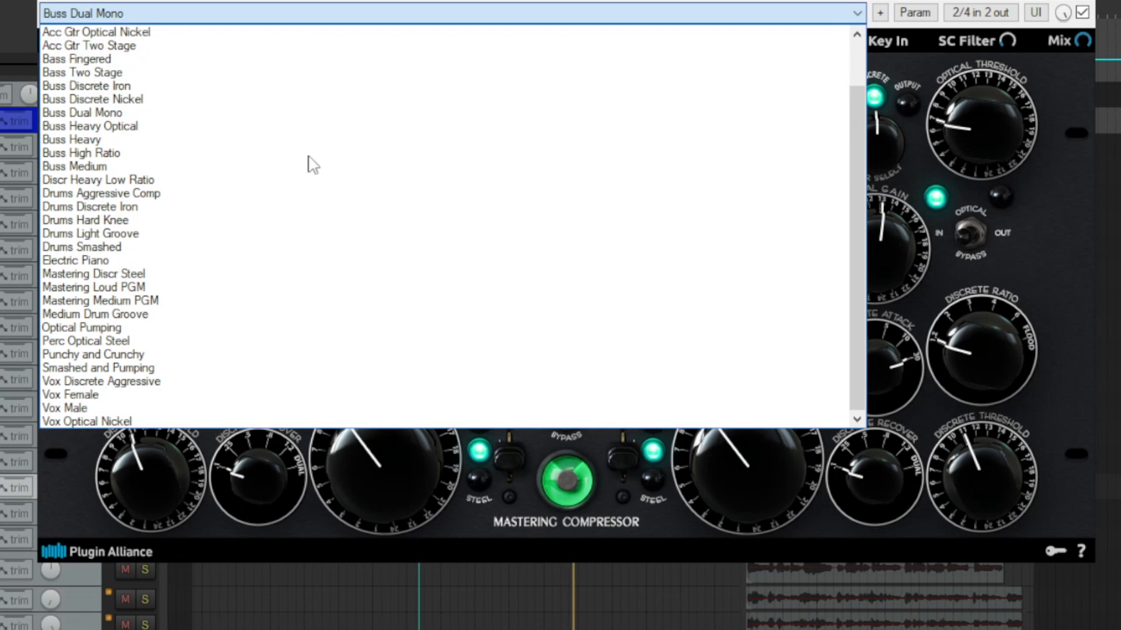
click(308, 193)
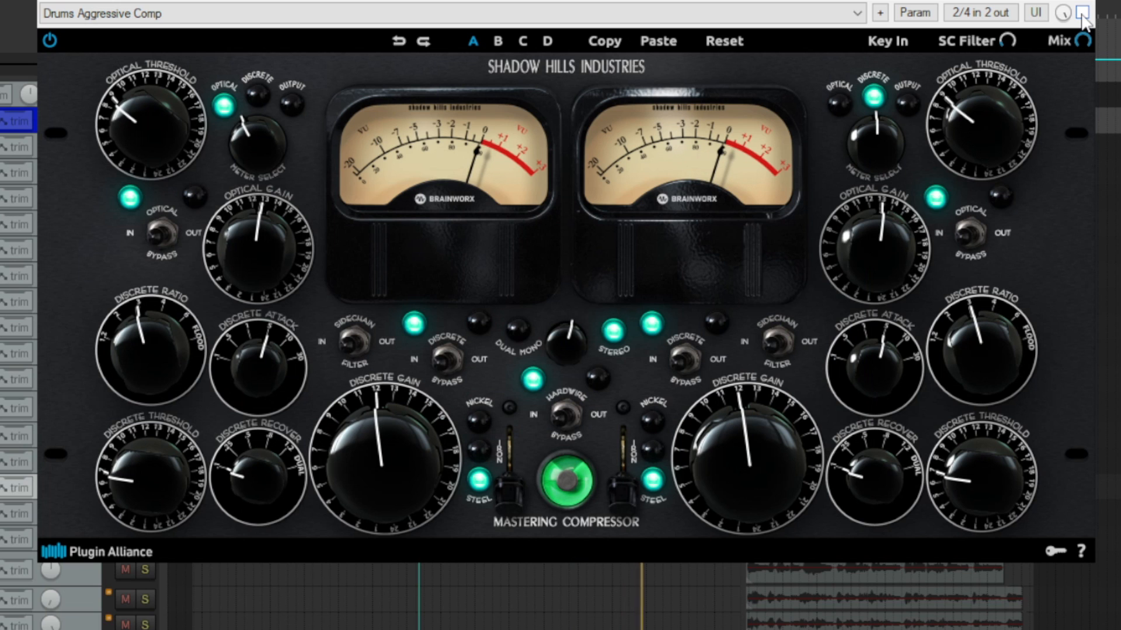
click(432, 12)
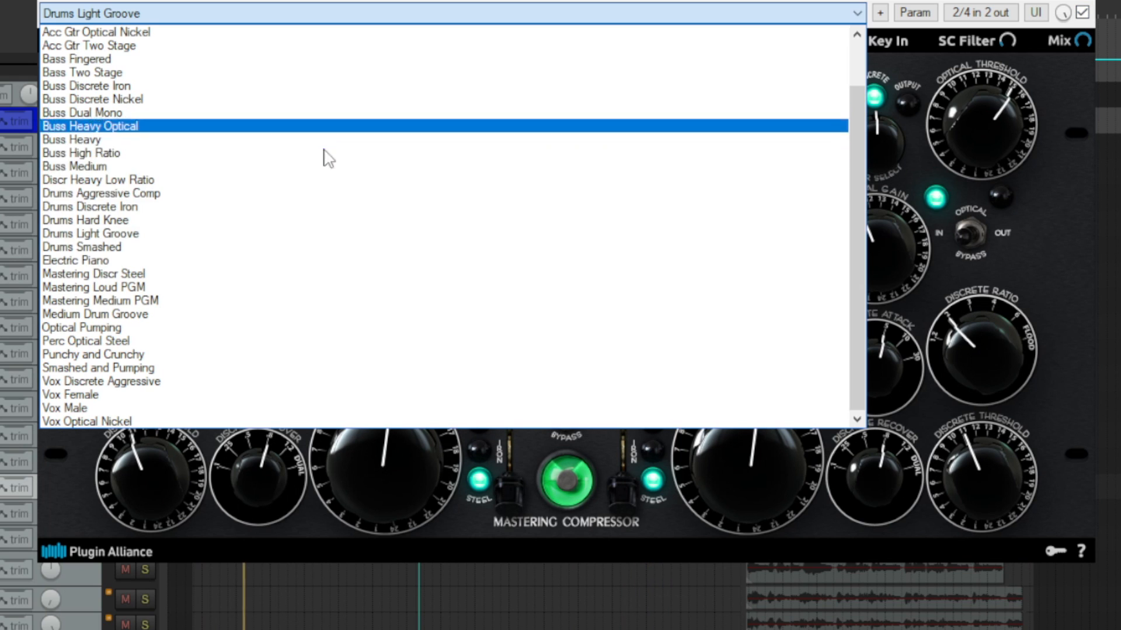
click(334, 256)
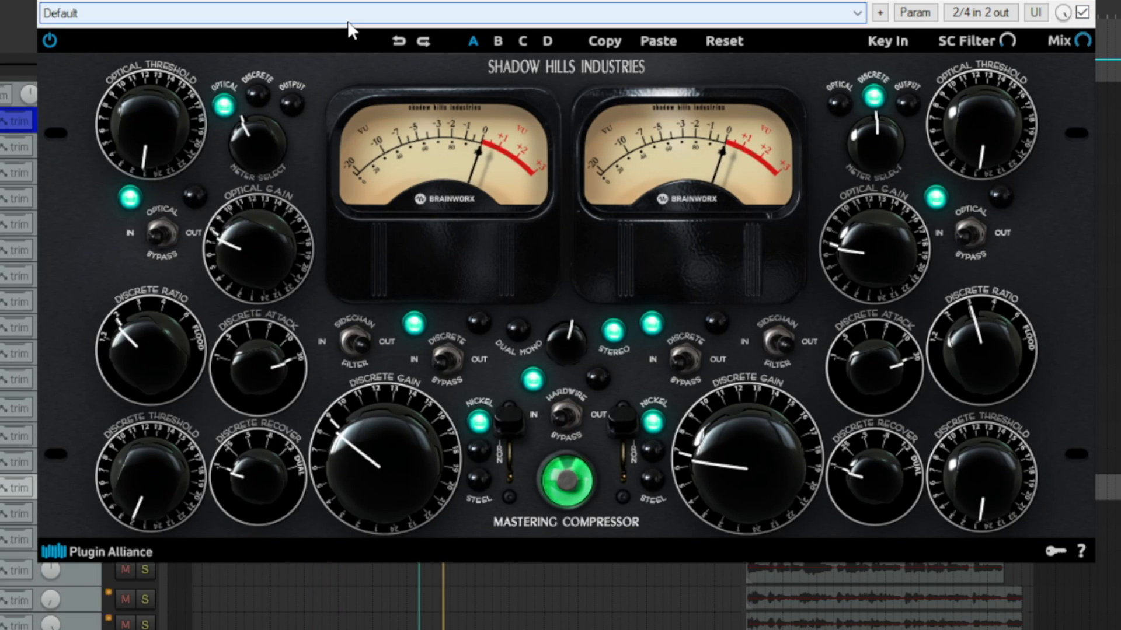
- Audition the Shadow Hills compressor's Vox Discrete Aggressive and Vox Male presets
click(344, 16)
scroll(346, 170, down, 1)
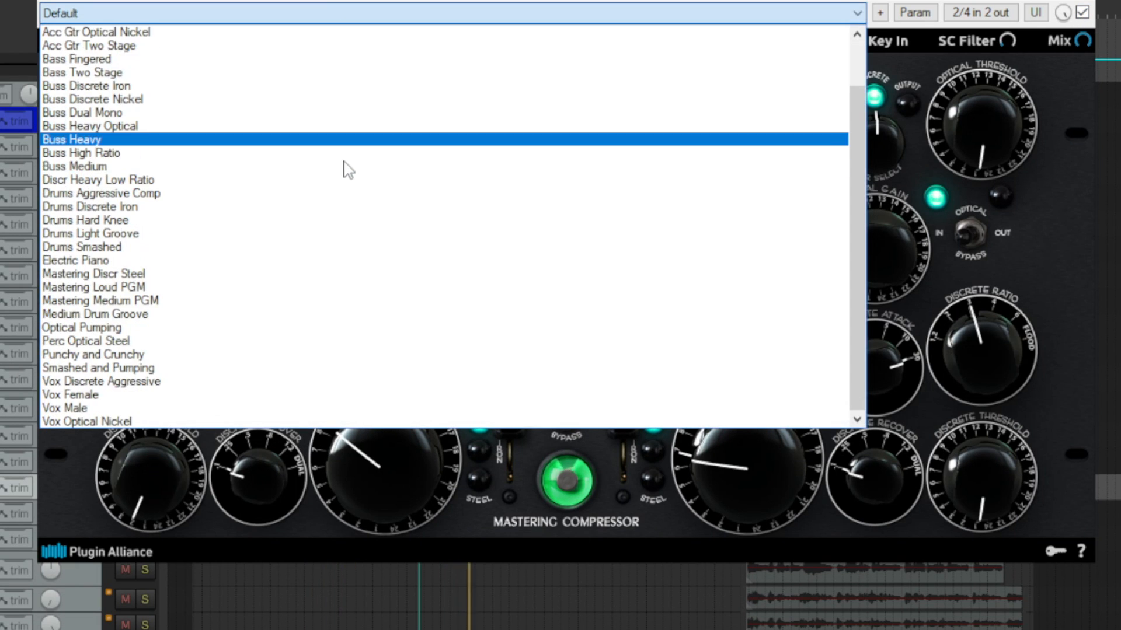
click(322, 381)
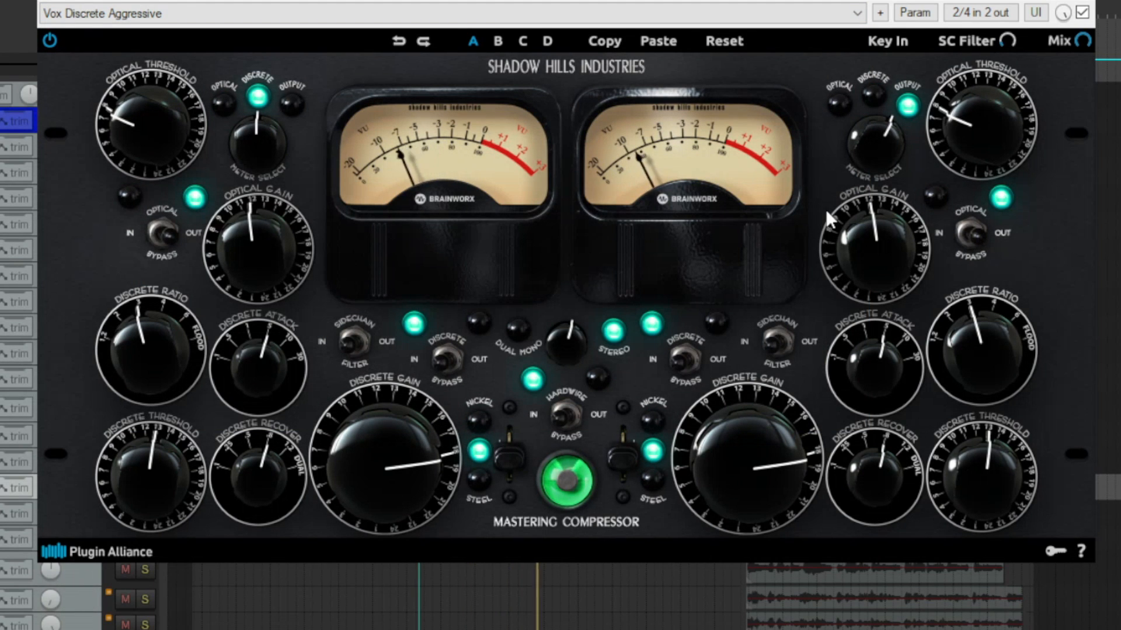
click(225, 14)
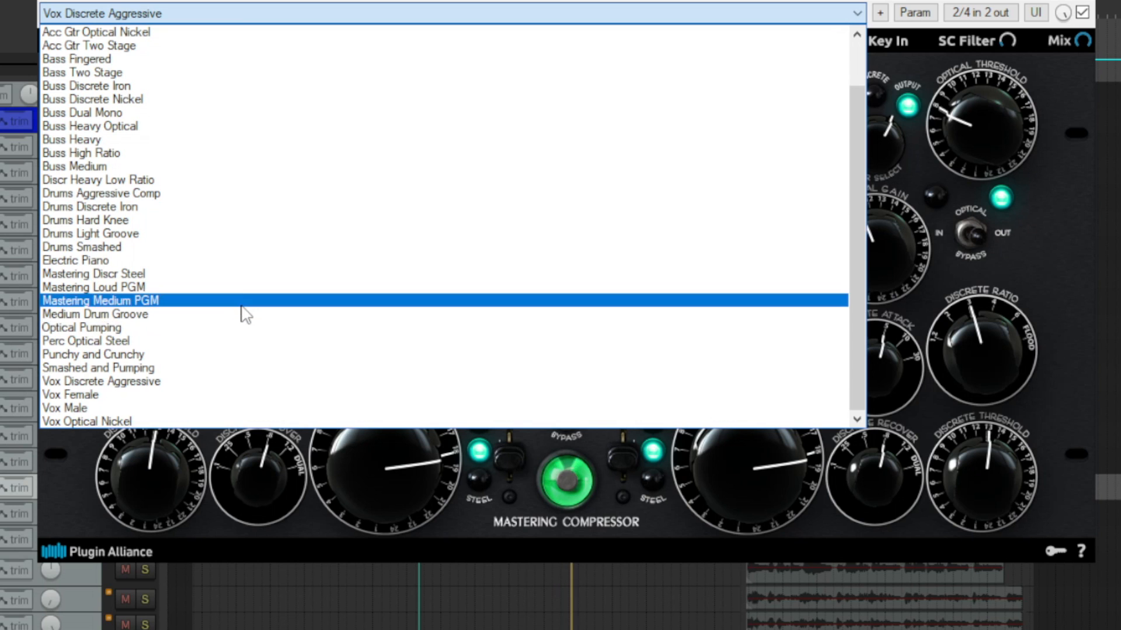
click(235, 408)
- Switch the Shadow Hills compressor to the Vox Optical Nickel preset, followed by Punchy and Crunchy
click(210, 15)
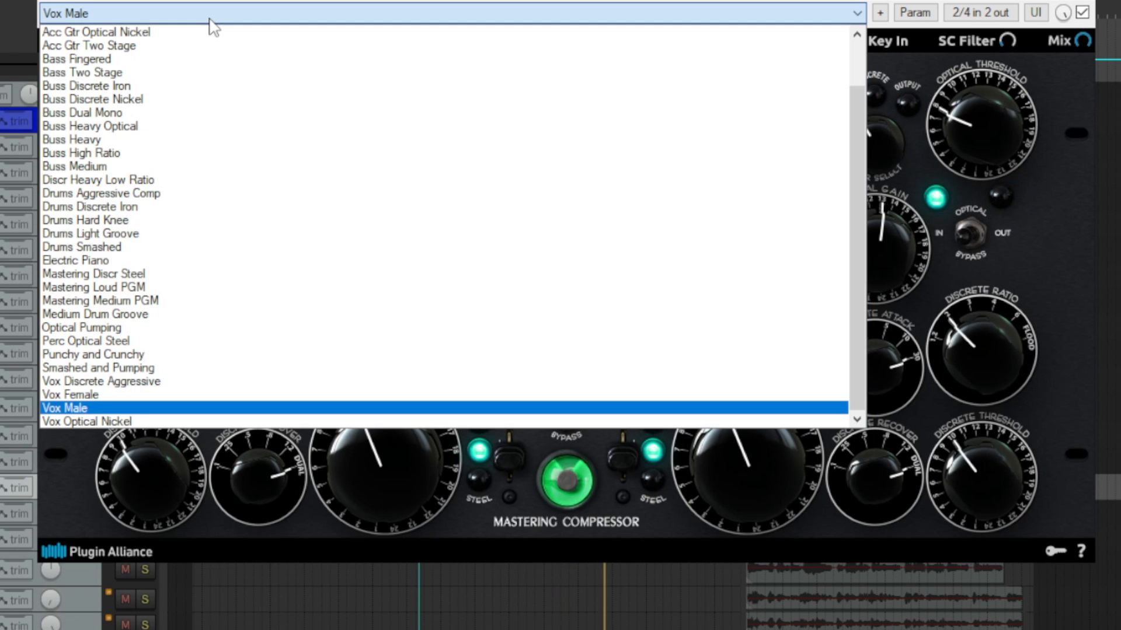
click(280, 421)
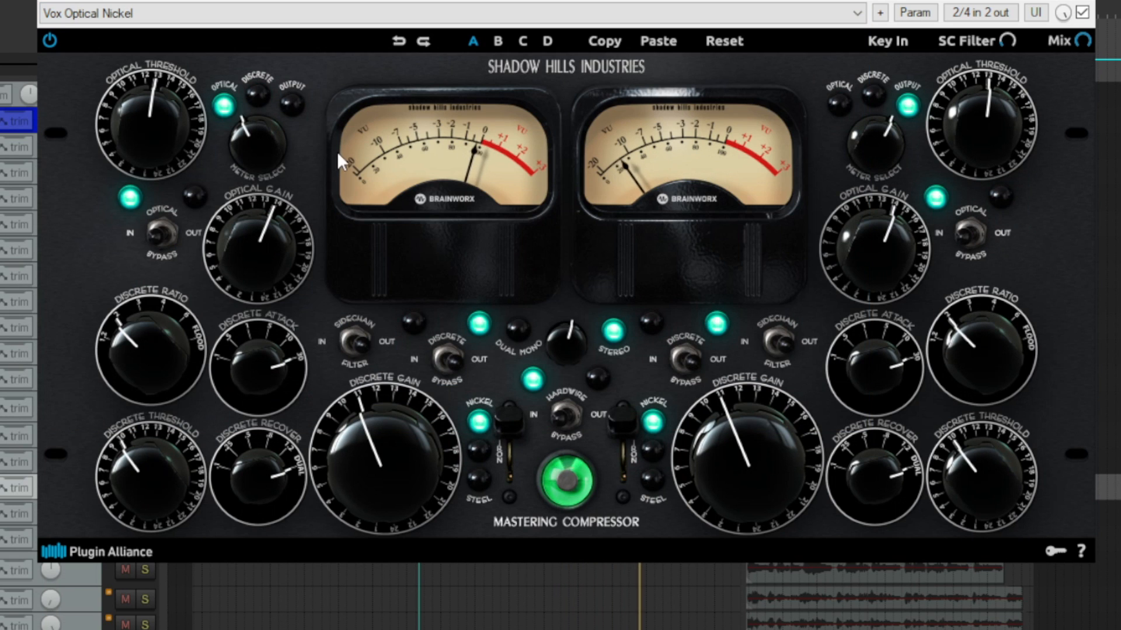
click(373, 15)
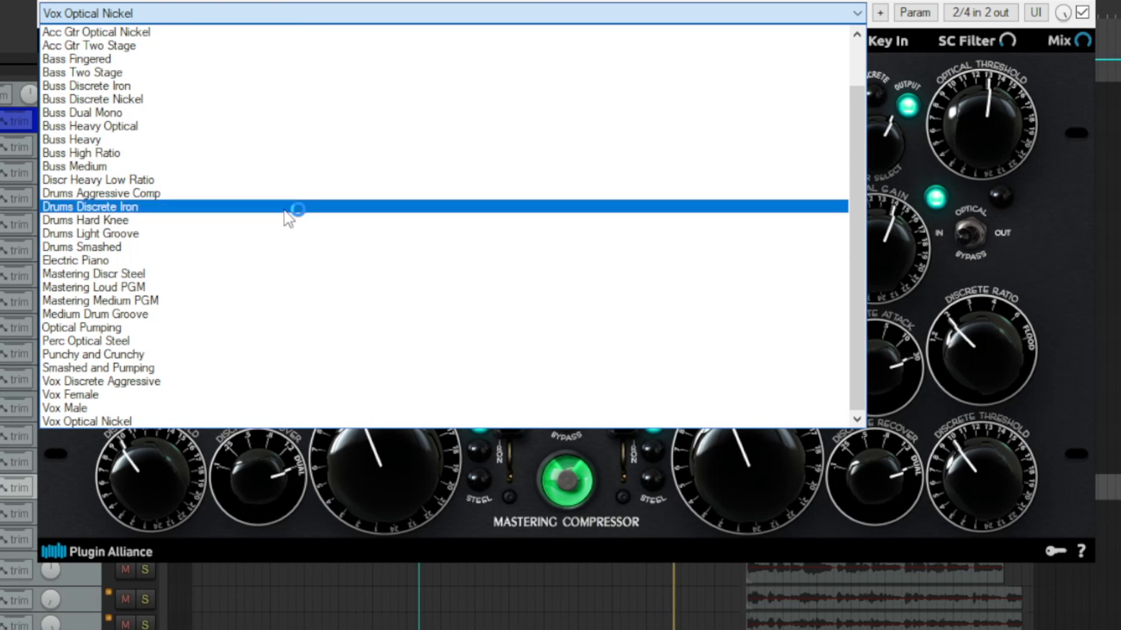
click(265, 354)
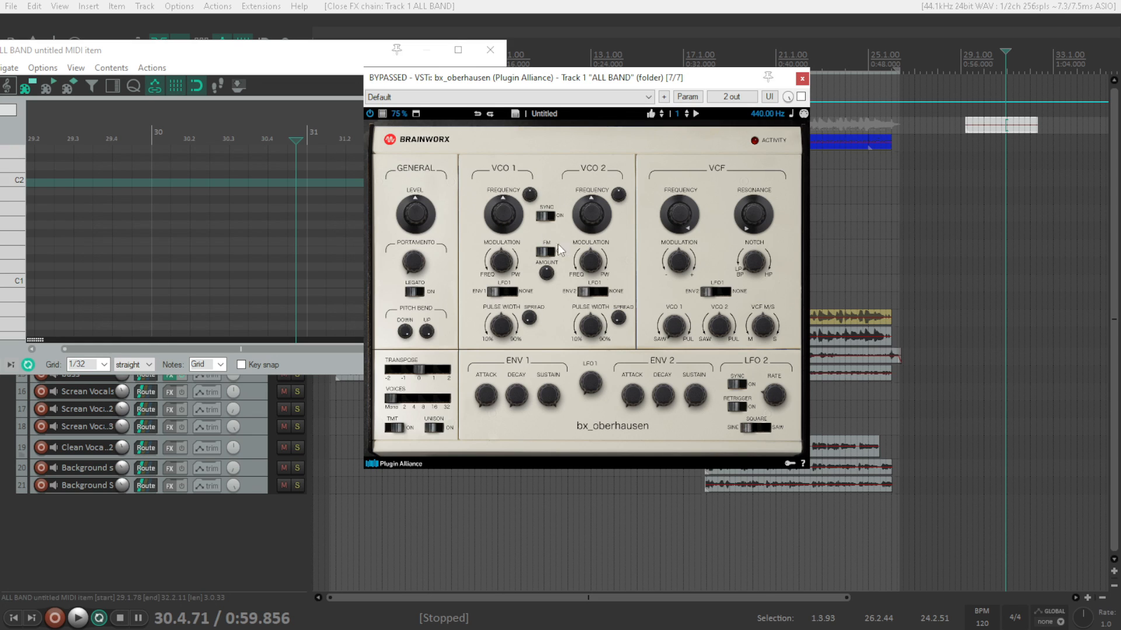
- Enable bx_oberhausen, load its Broken TB bass preset and audition several notes between C1 and C2 from the MIDI editor's piano keyboard
click(674, 326)
click(765, 378)
click(591, 115)
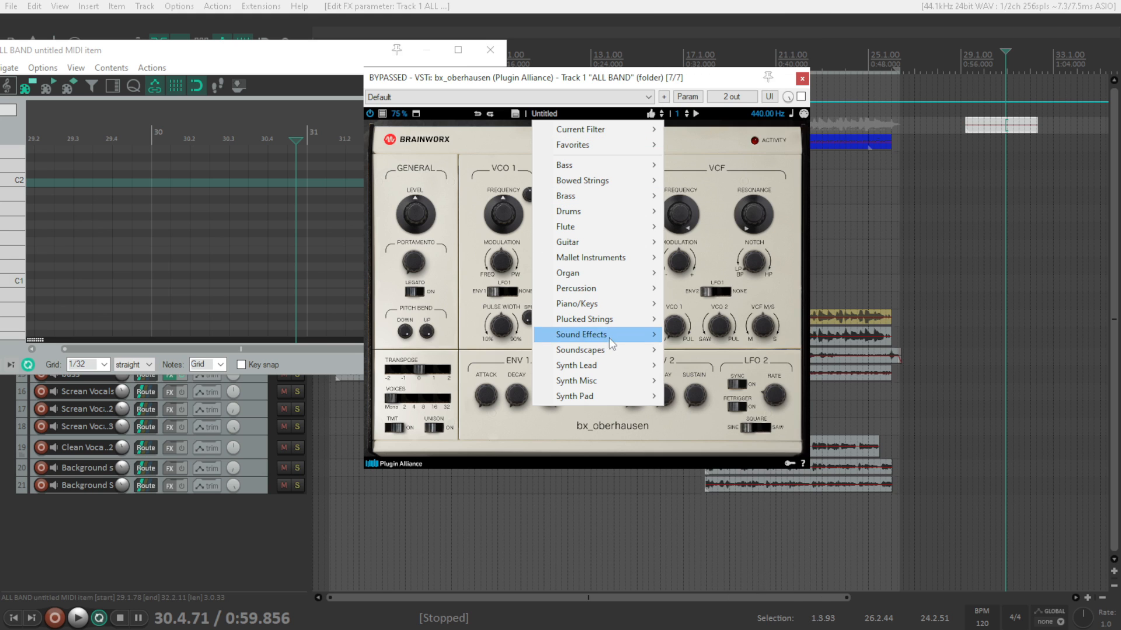
mouse_move(591, 306)
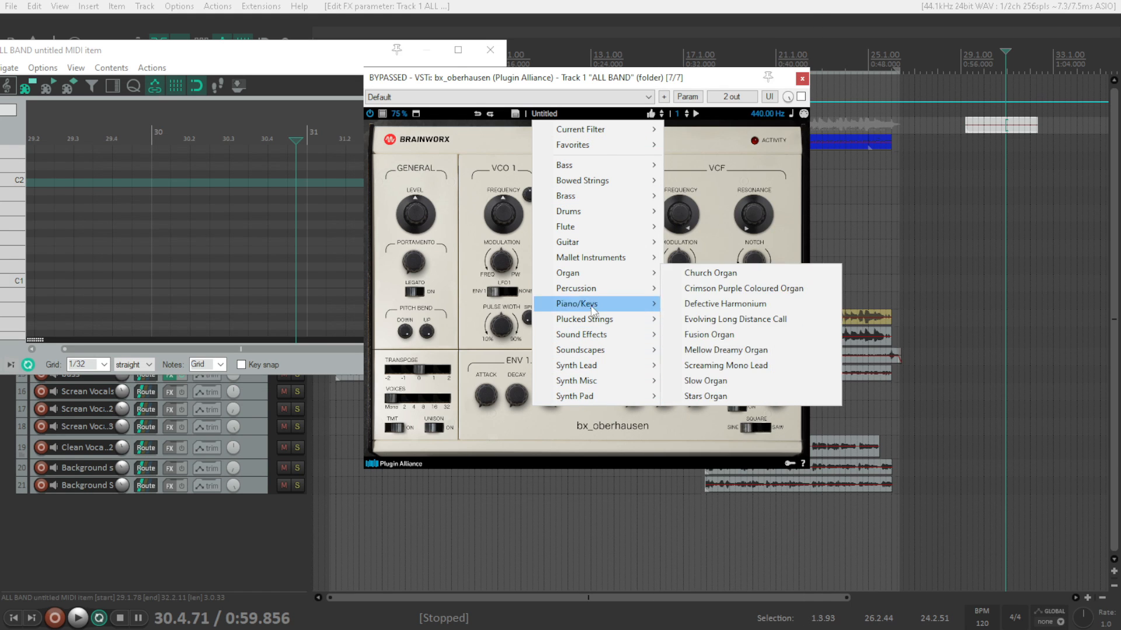
click(718, 176)
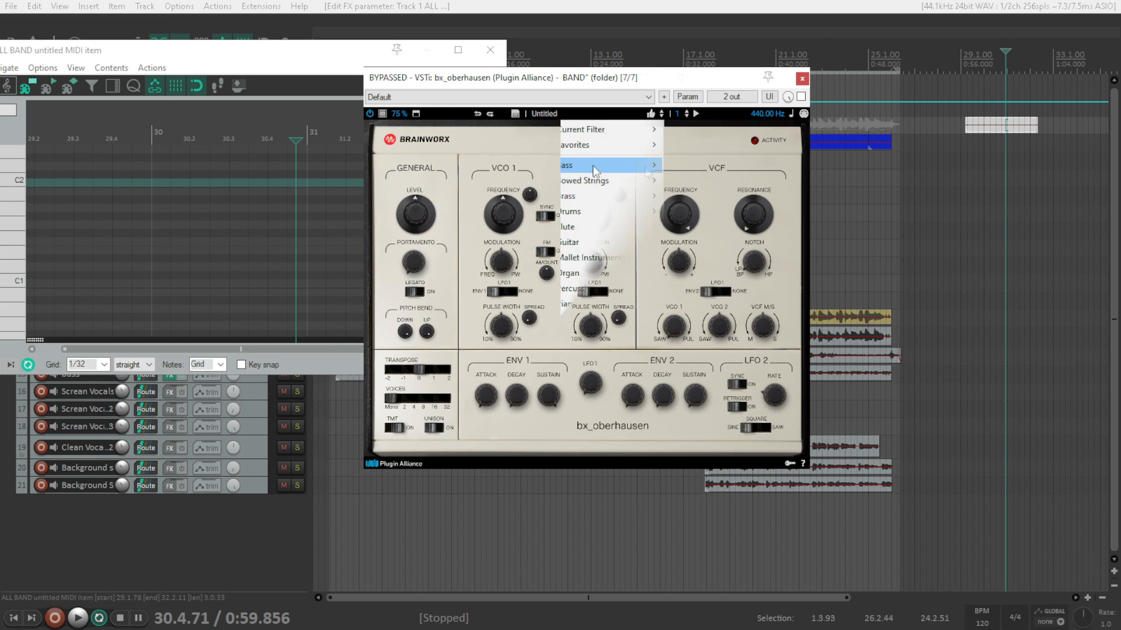
mouse_move(593, 165)
click(694, 162)
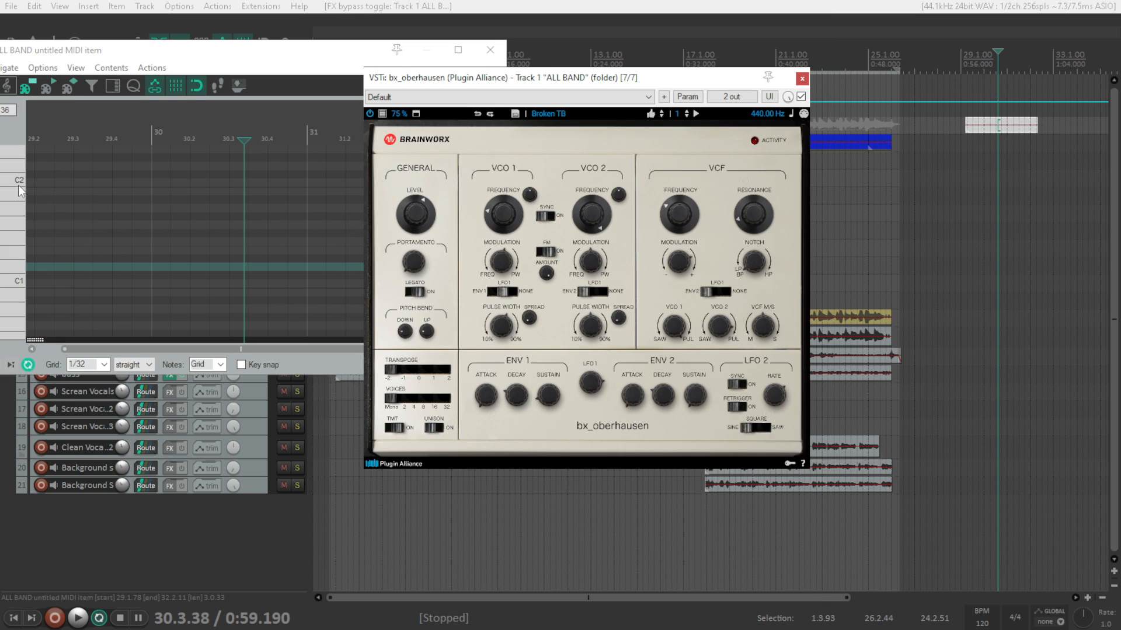
click(19, 184)
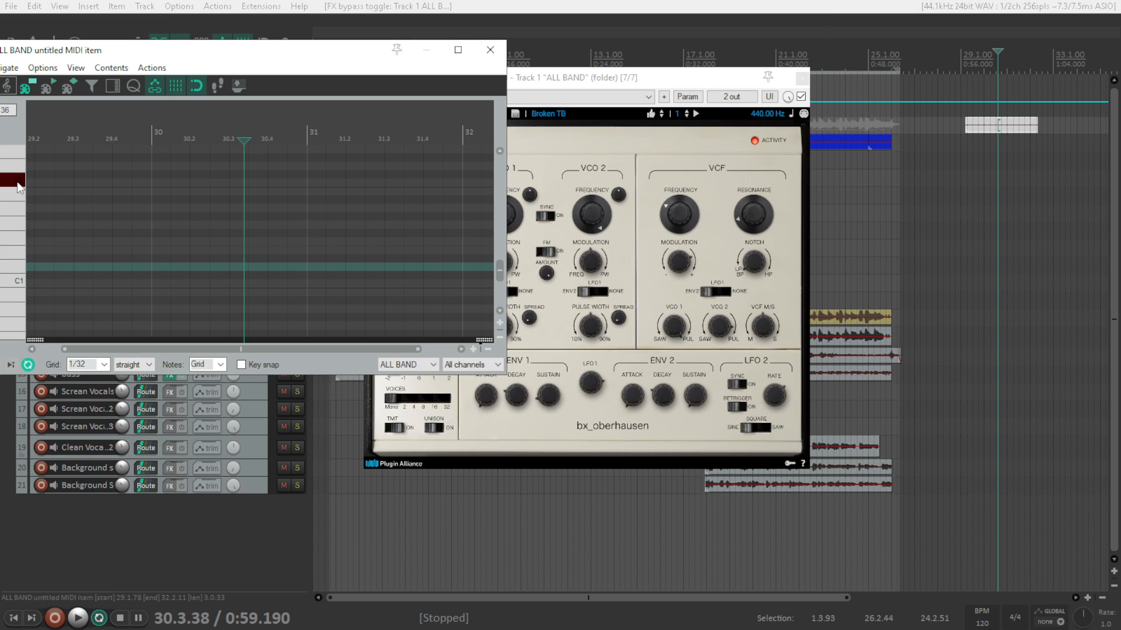
click(12, 283)
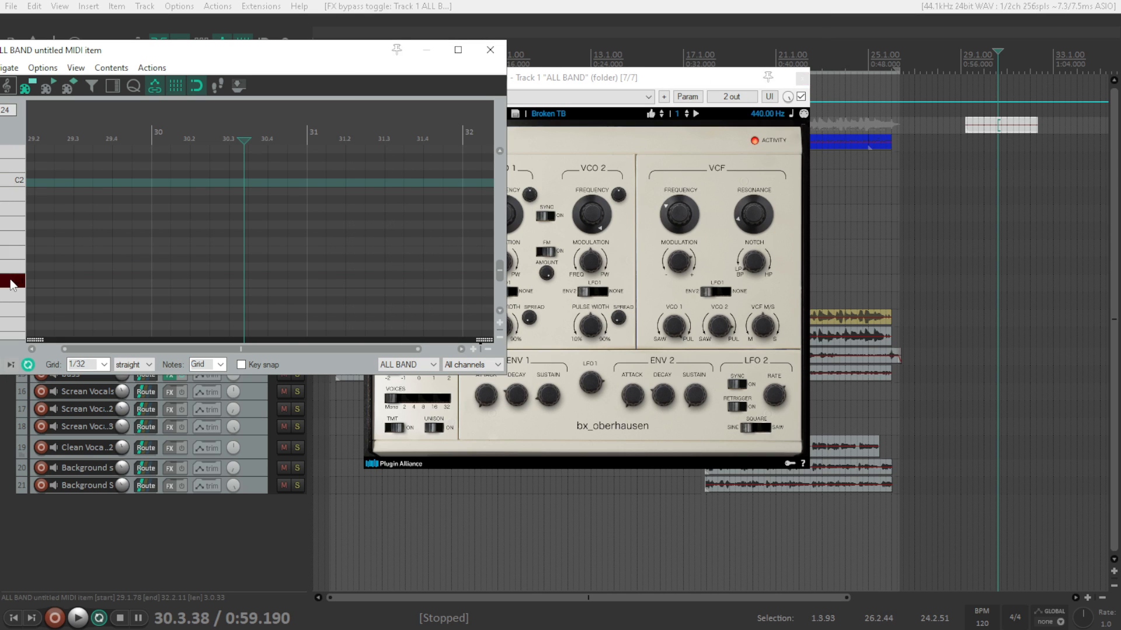
click(17, 244)
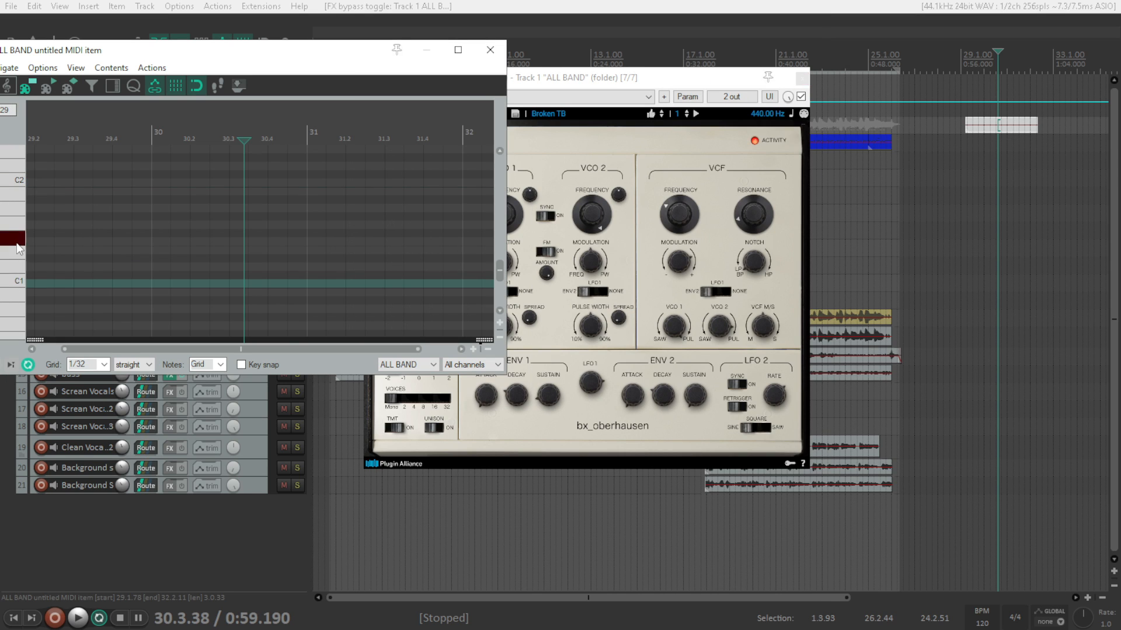
- Load the Beautempi Strings preset from the bowed strings category and audition notes between C1 and C2
click(584, 114)
click(595, 186)
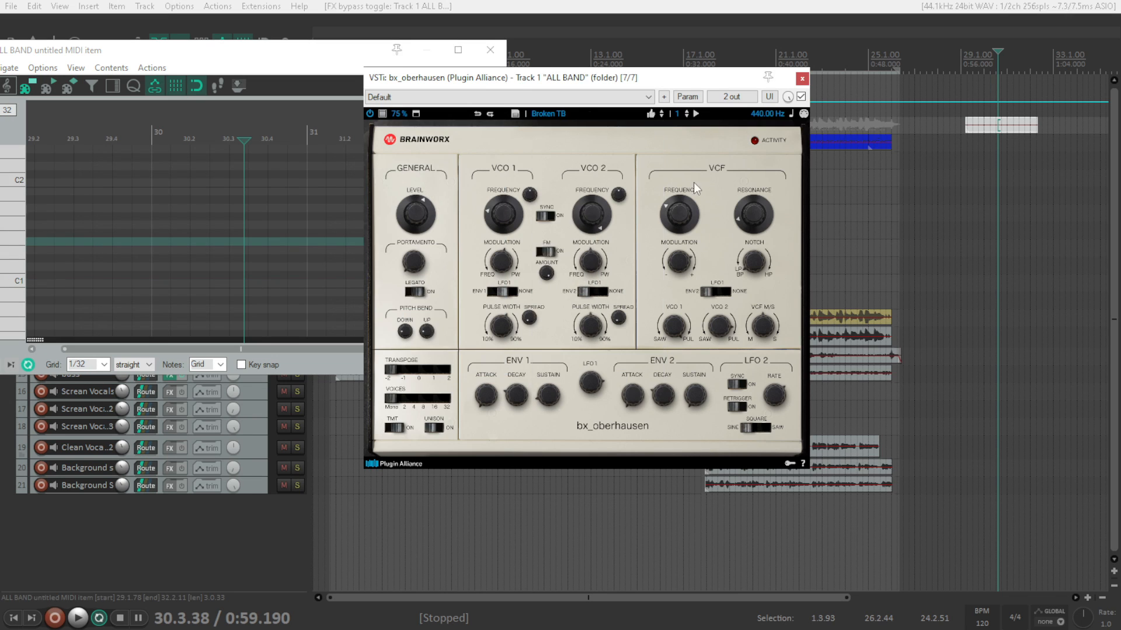
click(22, 186)
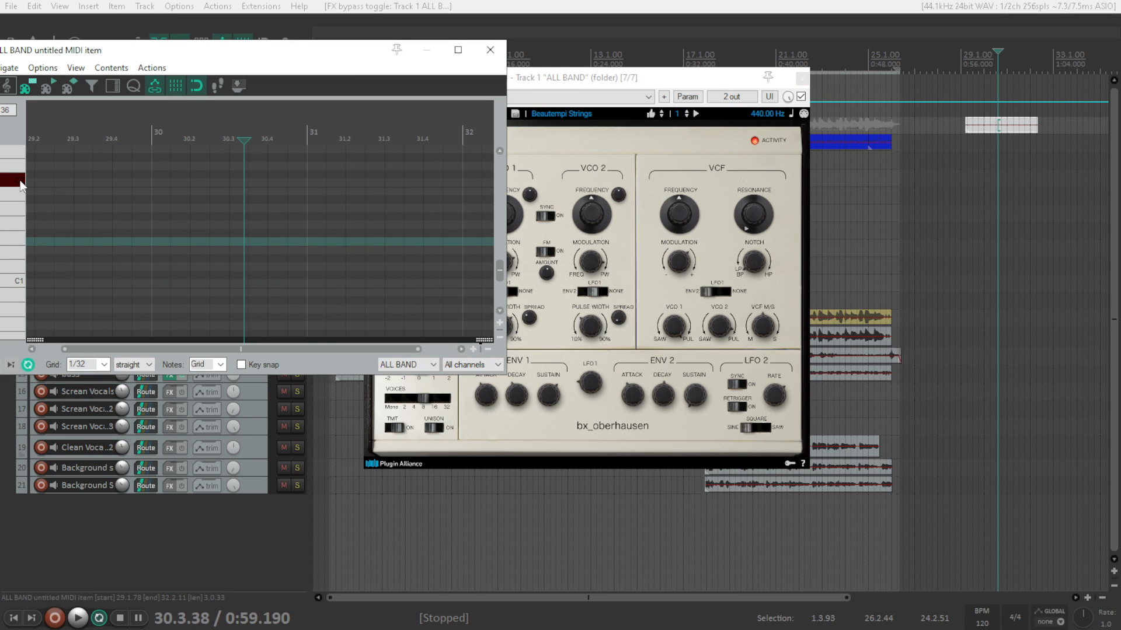
click(21, 282)
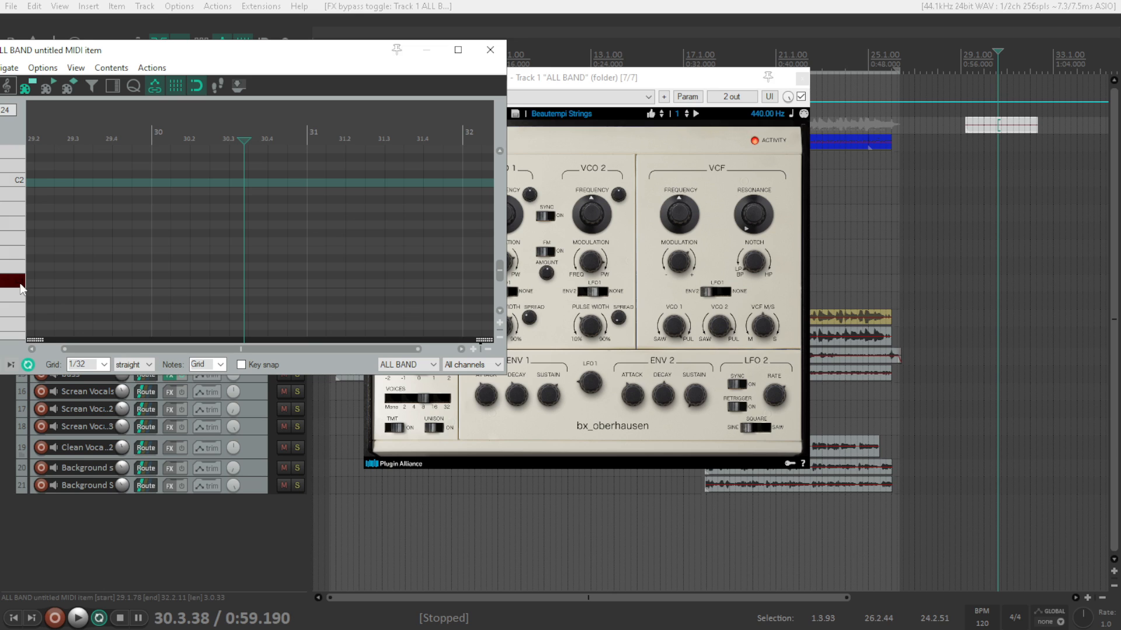
drag(20, 289, 17, 244)
- Load the 2 Horns Fifths brass preset and audition a run of notes between C1 and C2
click(575, 115)
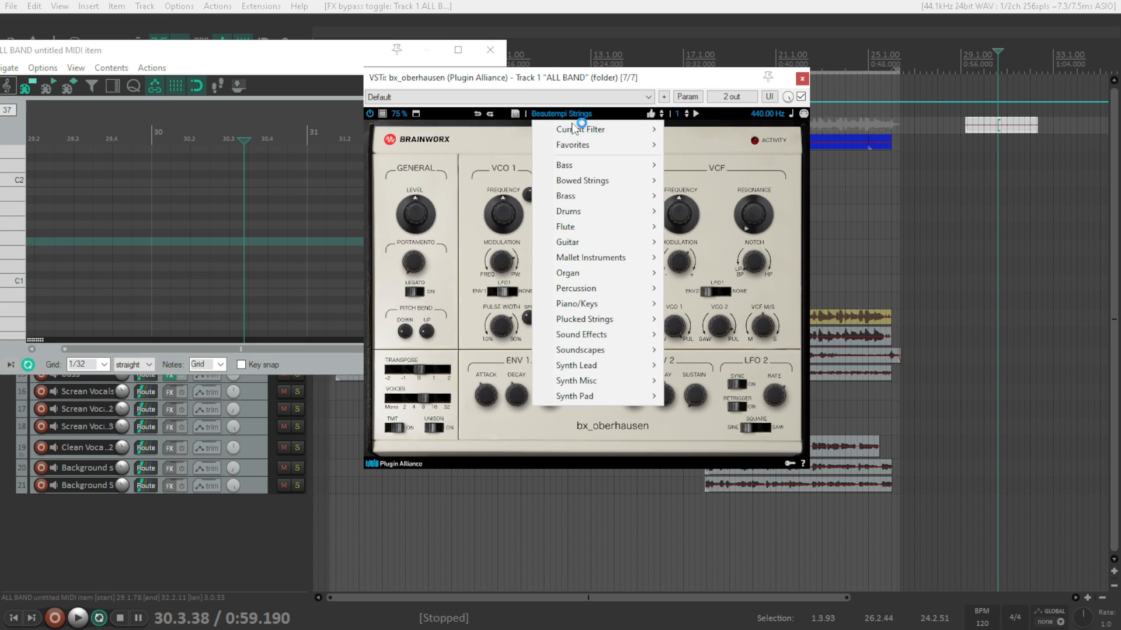
mouse_move(588, 201)
click(703, 212)
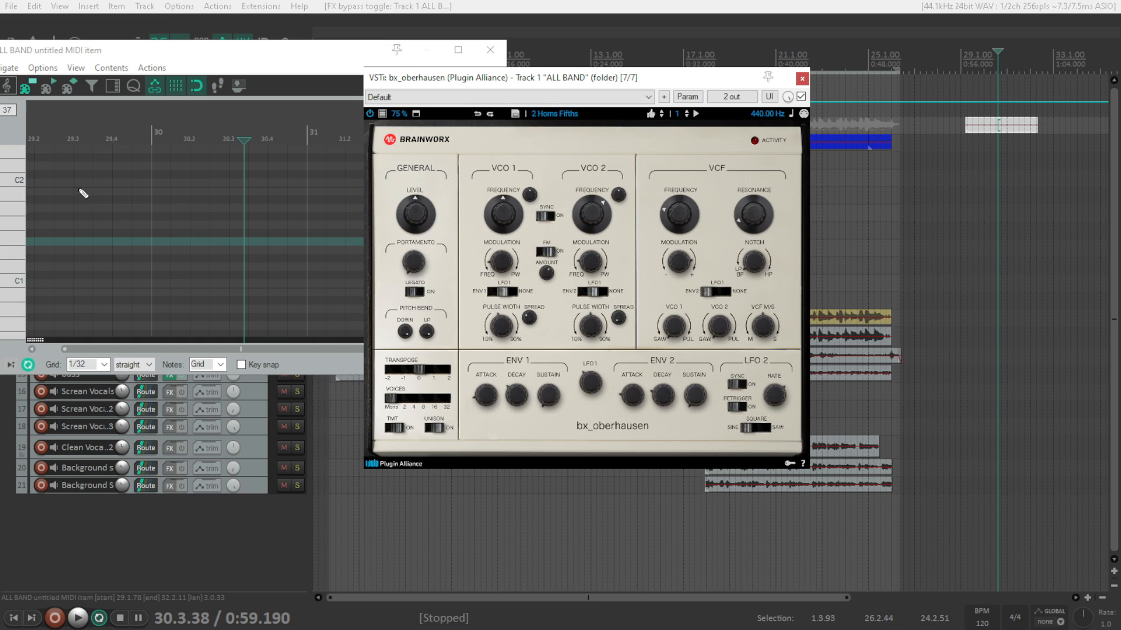
click(11, 185)
click(18, 281)
click(16, 268)
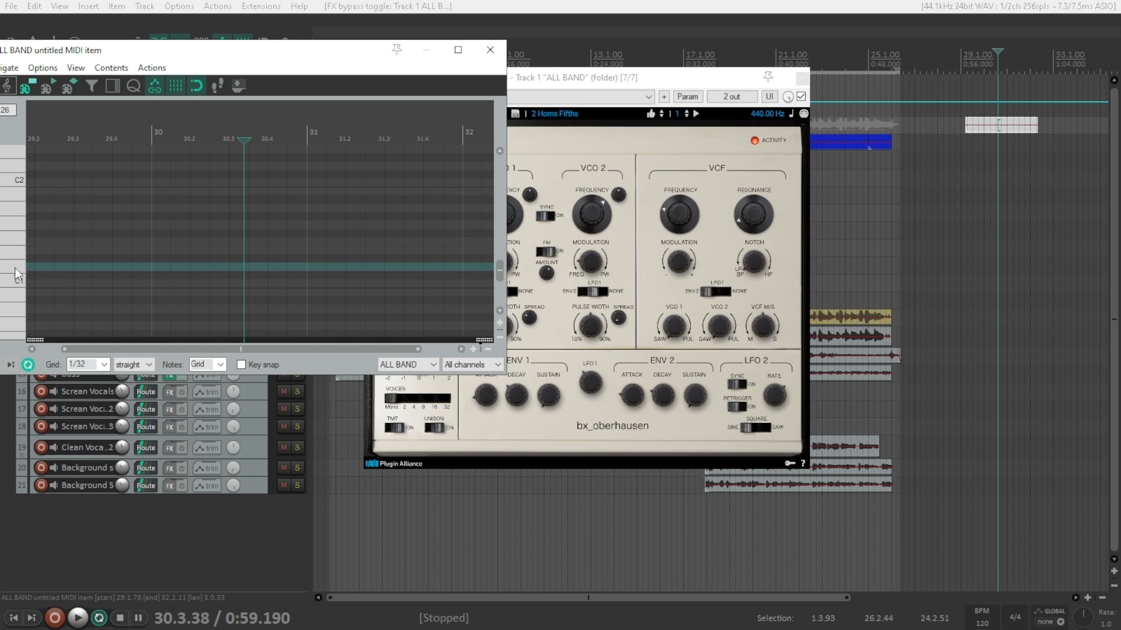
click(15, 253)
click(16, 236)
click(17, 276)
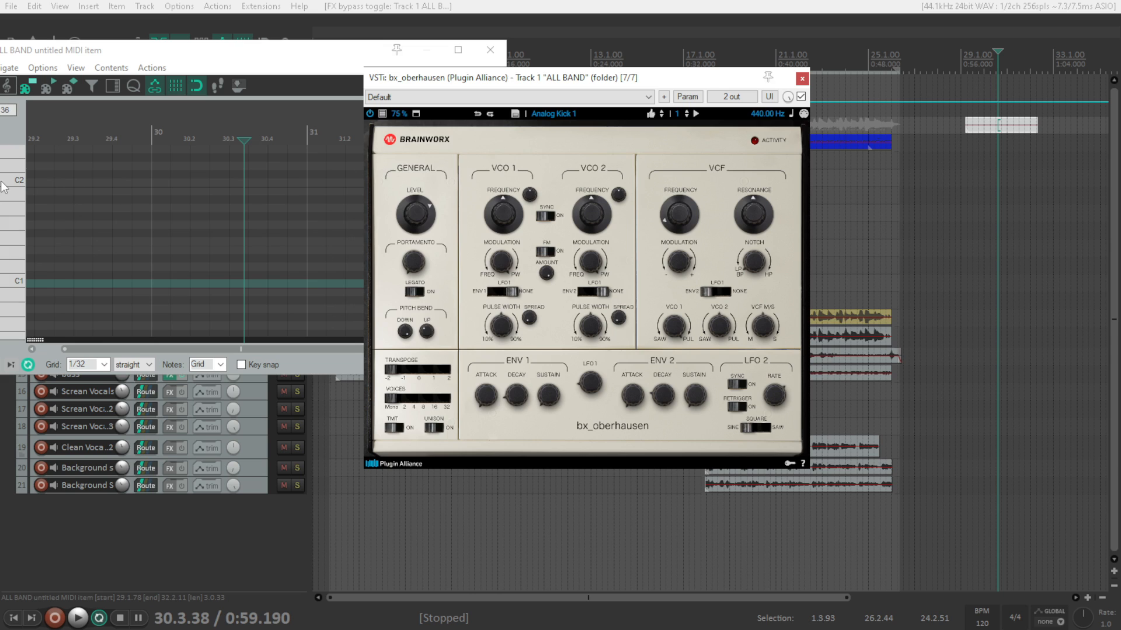
- Audition the Analog Kick 1, Analog Kick 2 and Analog Snare 3 drum presets with a few notes each
click(14, 184)
click(14, 284)
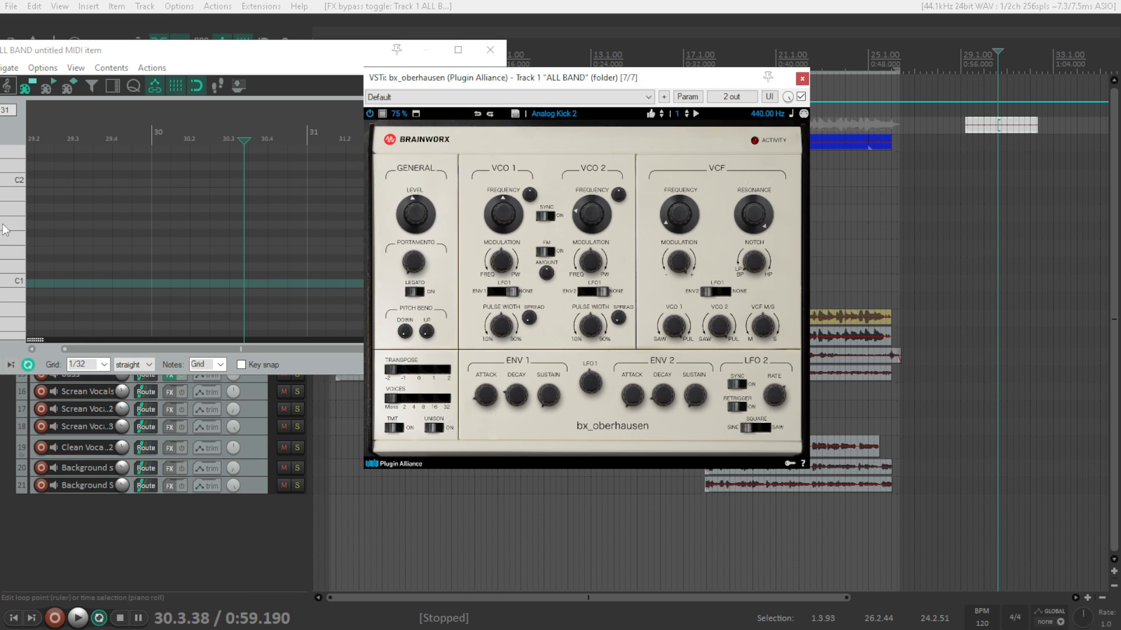
click(3, 225)
click(15, 268)
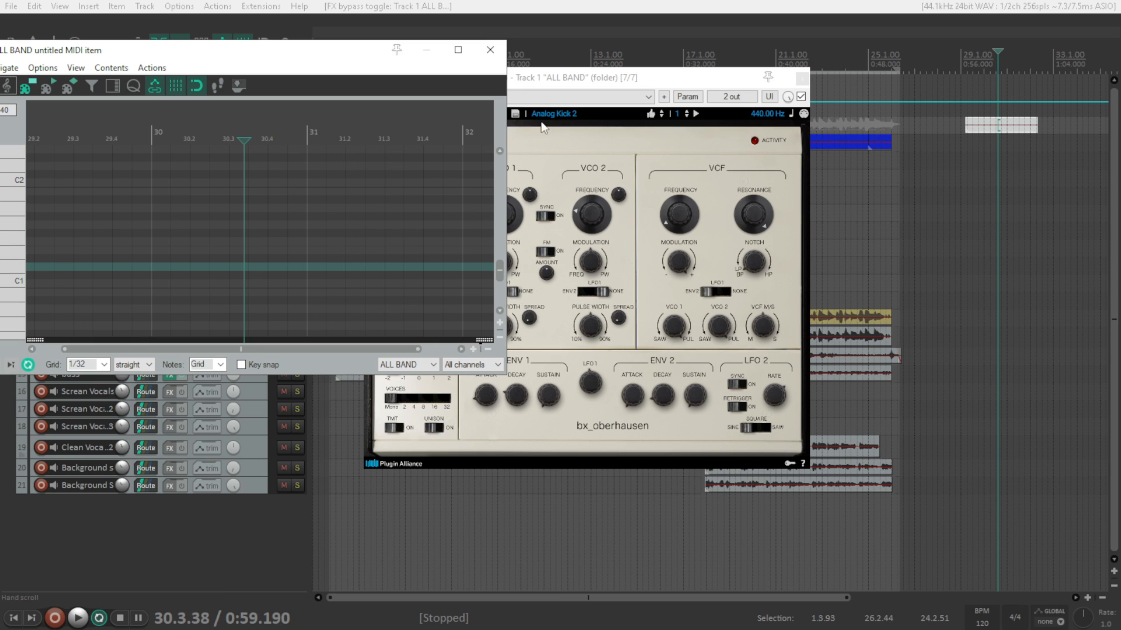
click(20, 182)
click(20, 284)
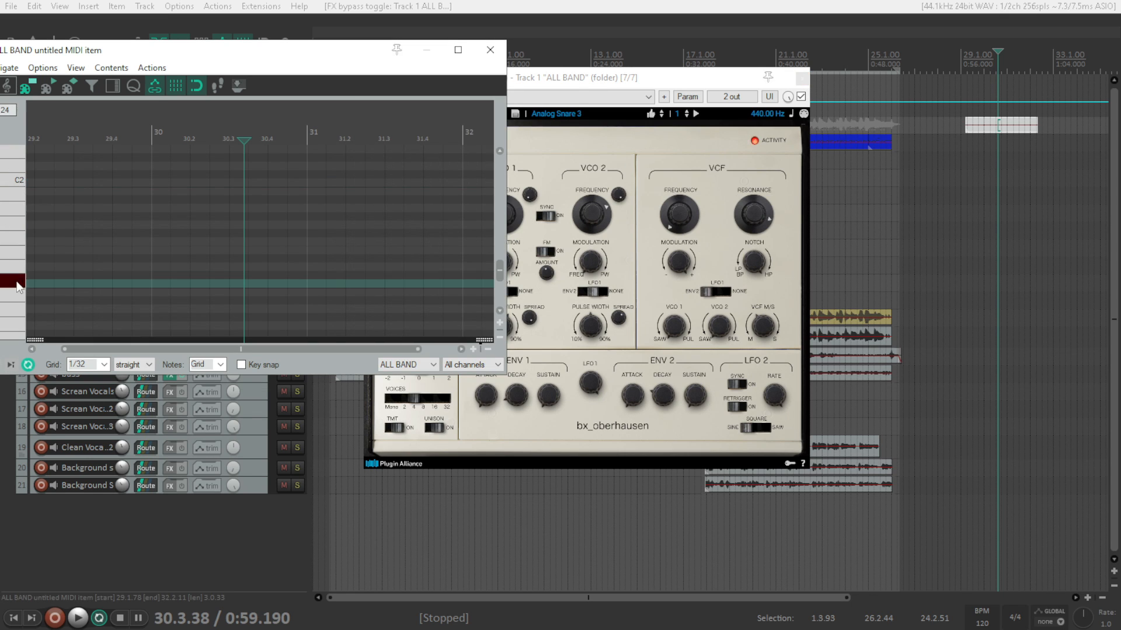
click(18, 252)
- Play a series of notes through the Amzer Gaer Mor Braw preset to audition its sound
click(20, 194)
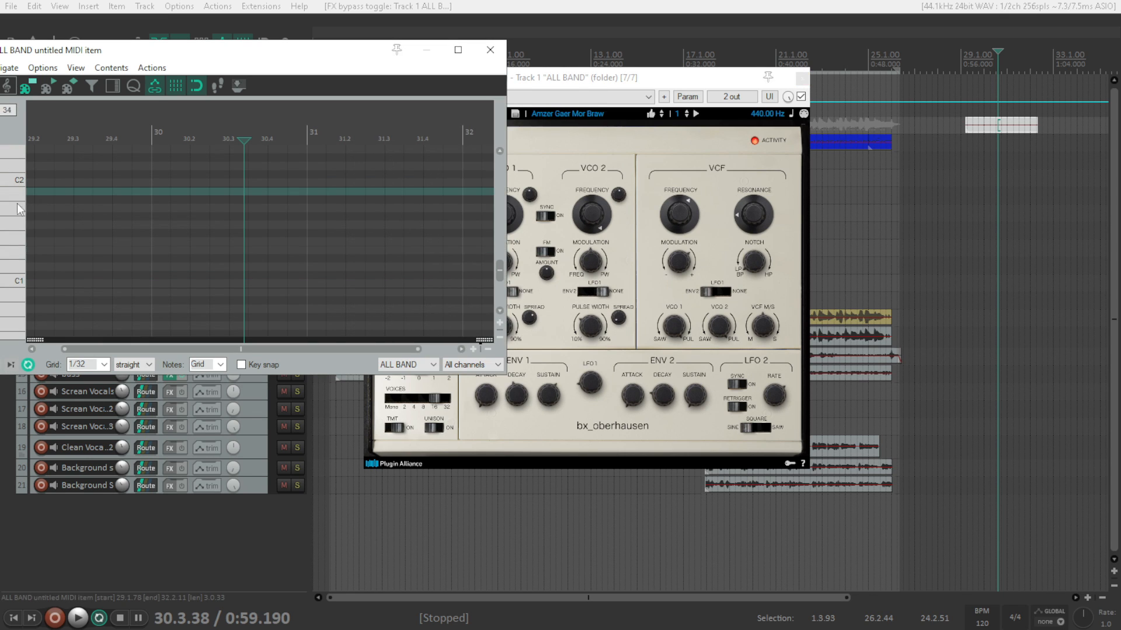
click(18, 225)
click(18, 243)
click(18, 286)
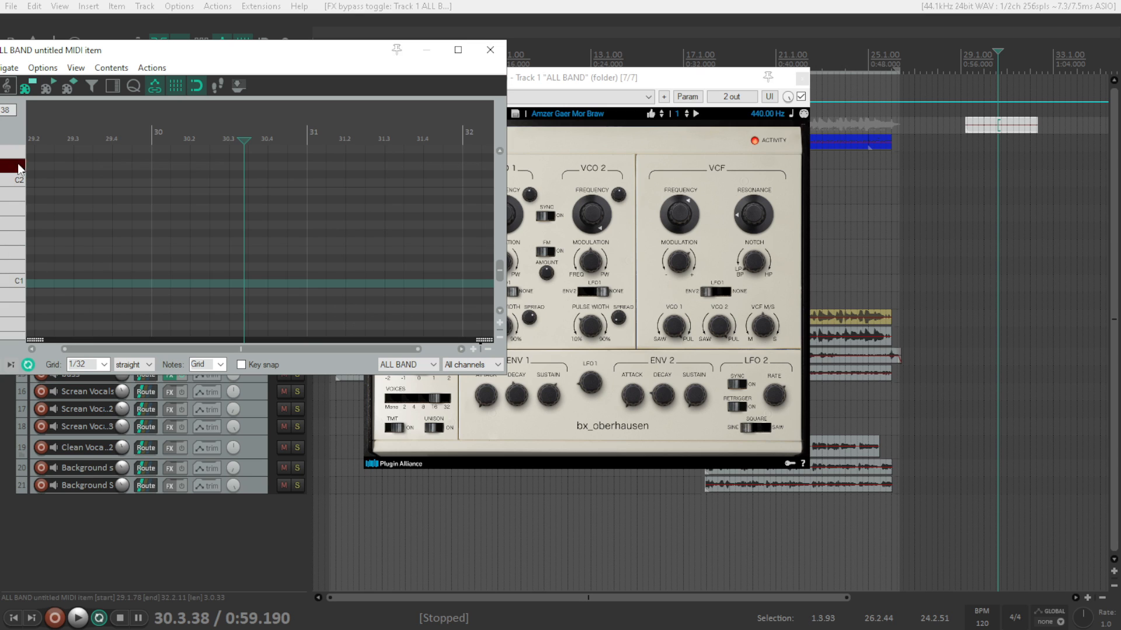
click(20, 166)
click(19, 184)
click(22, 284)
click(20, 292)
- Load the Abandoned Planet preset and audition it with notes between C1 and C2
click(565, 115)
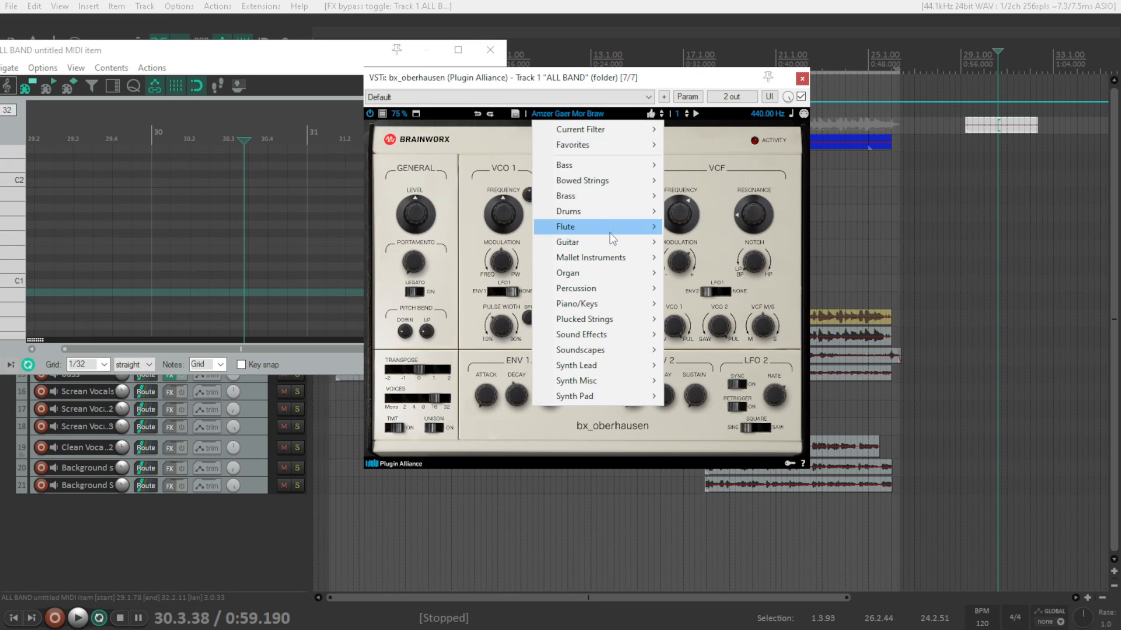
click(560, 225)
click(23, 274)
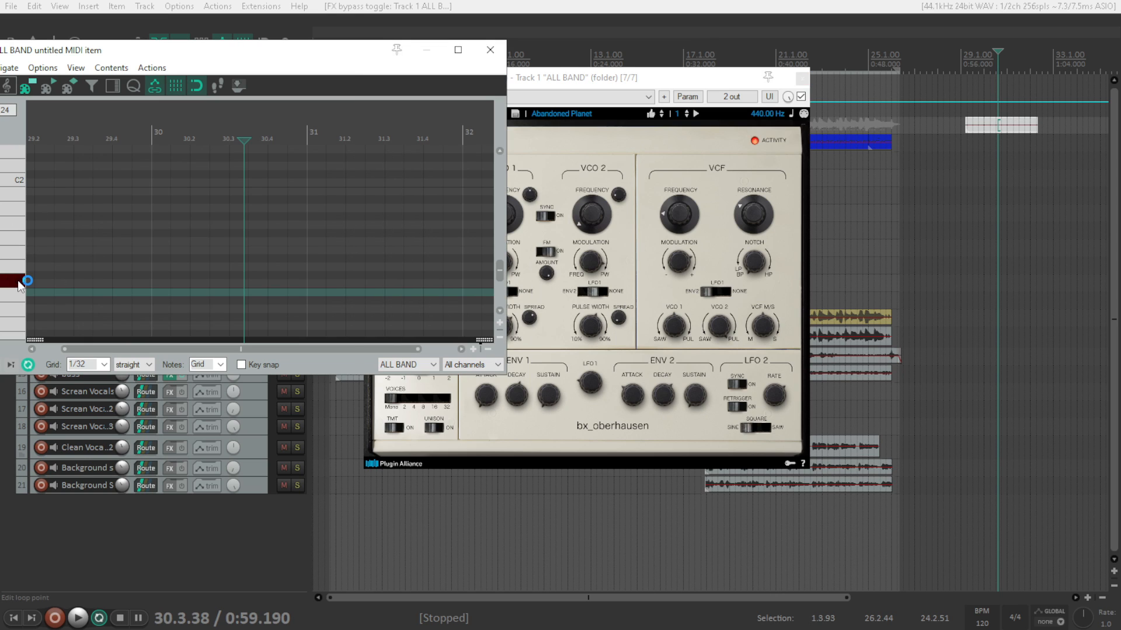
click(17, 275)
click(18, 182)
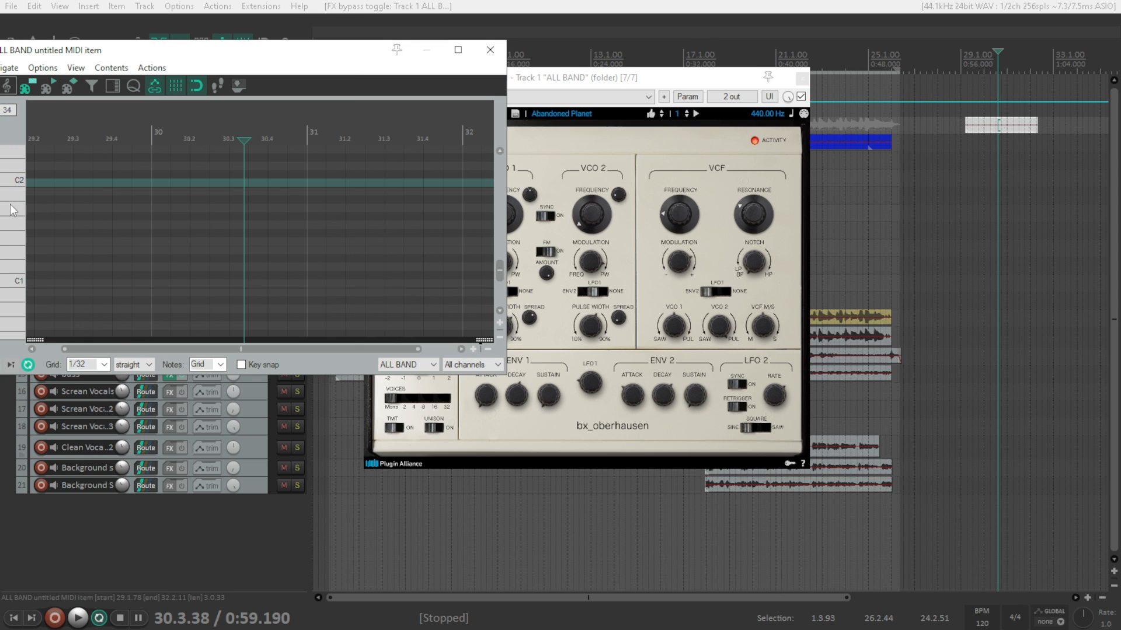
click(12, 211)
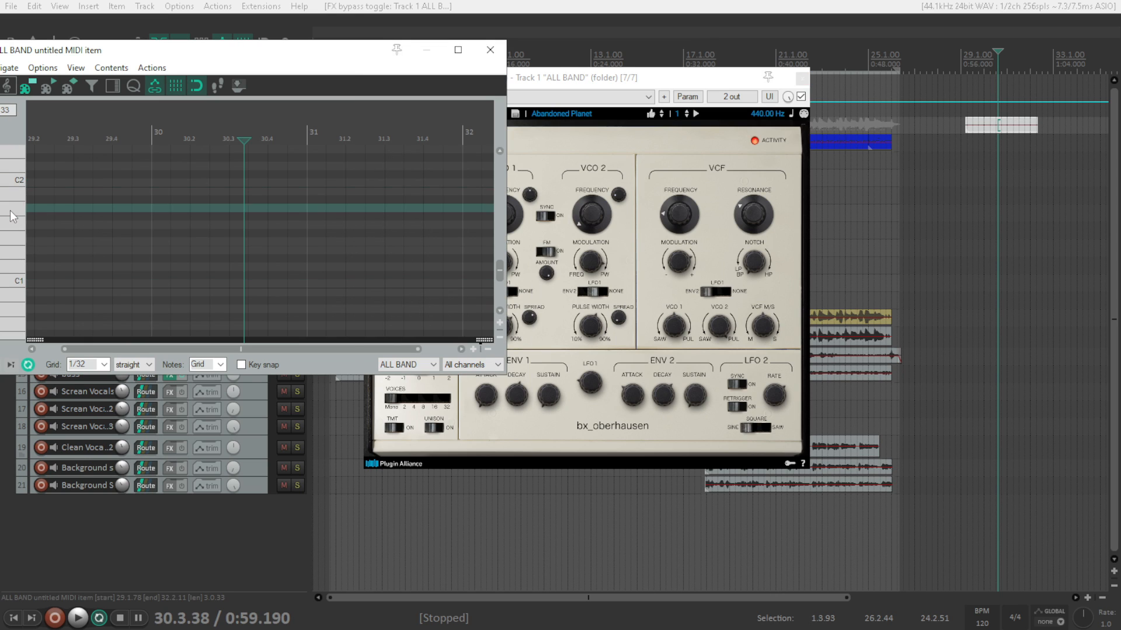
- Audition the Alien Landing Pod and A Desolated Saturn presets across notes between C1 and C2
click(661, 116)
click(15, 228)
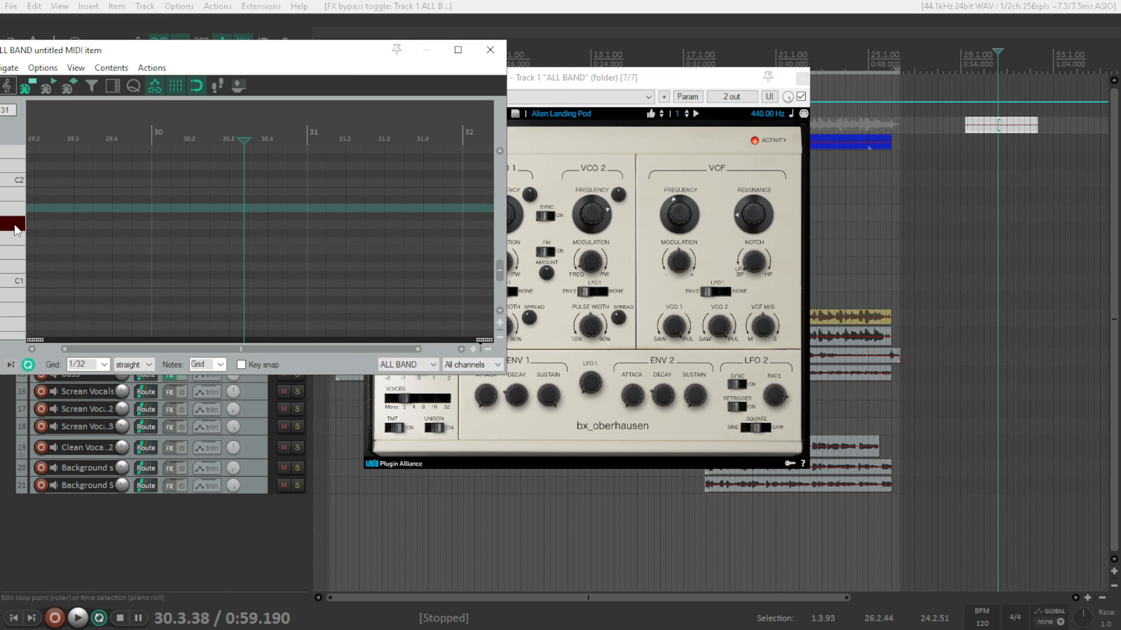
drag(16, 228, 19, 275)
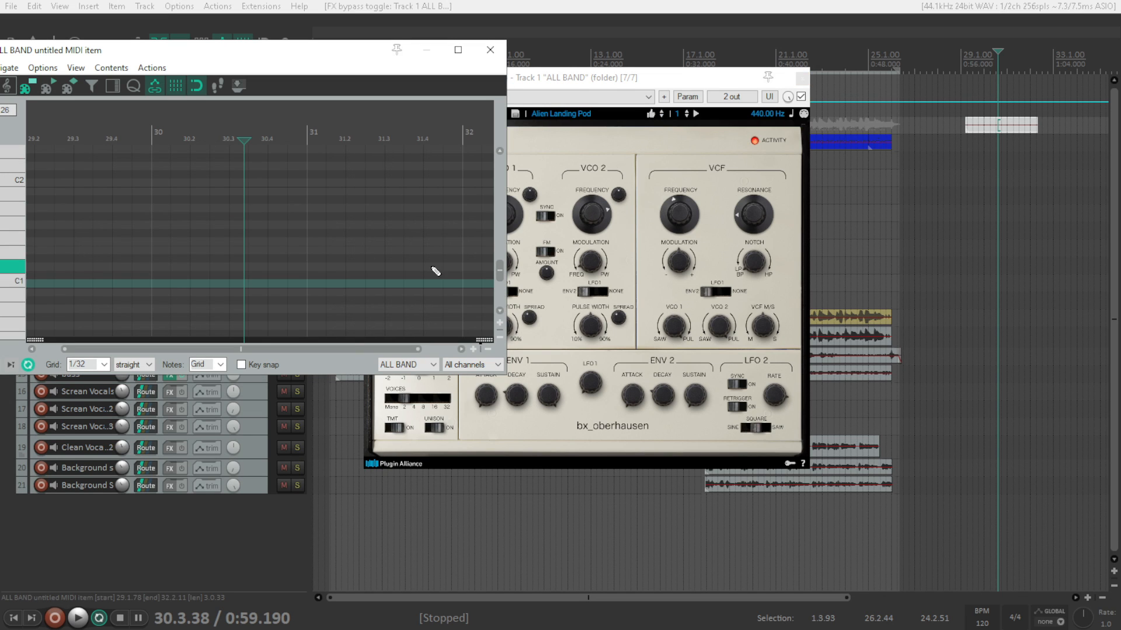
click(661, 116)
click(19, 282)
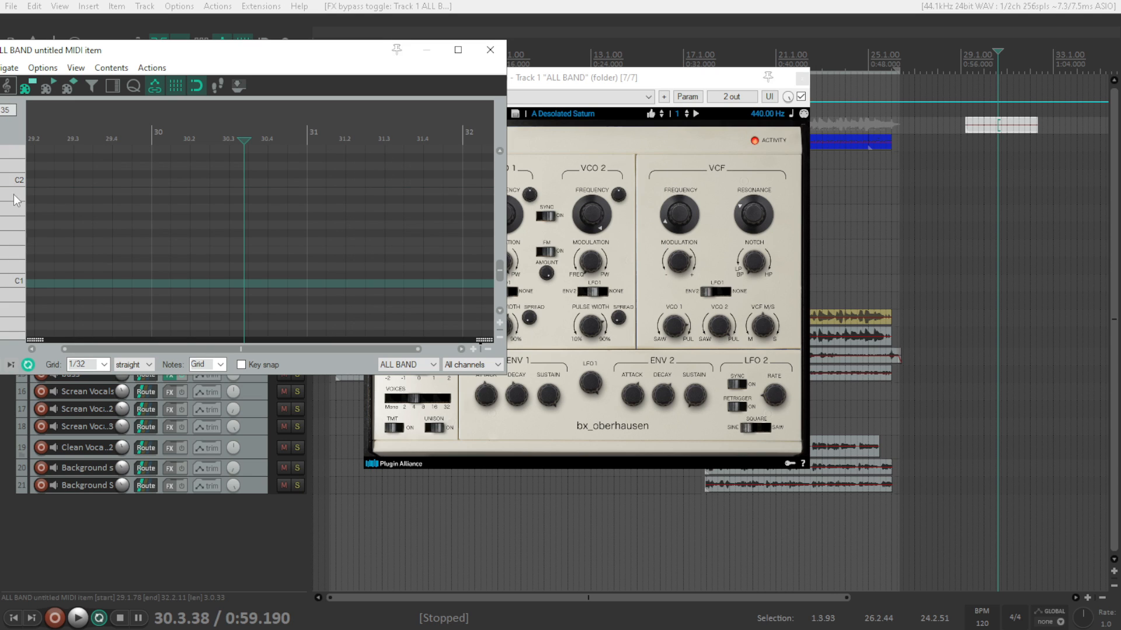
drag(13, 195, 16, 182)
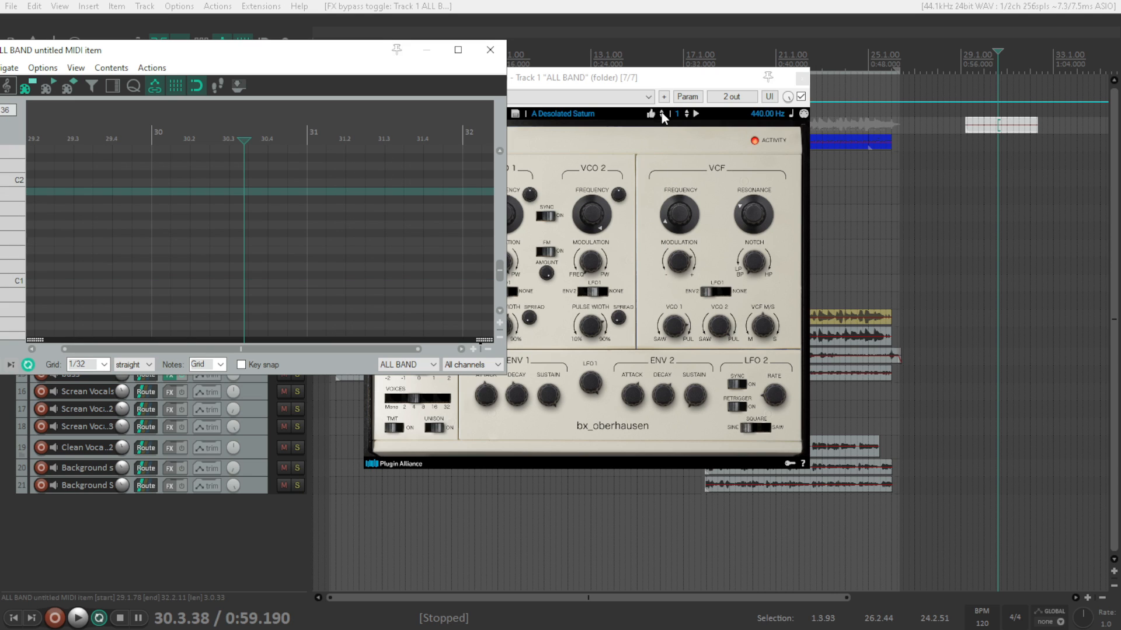
- Audition the Bangalore Sunrise preset on C2, followed by Progressive Chords on several notes near C1
click(661, 116)
click(9, 182)
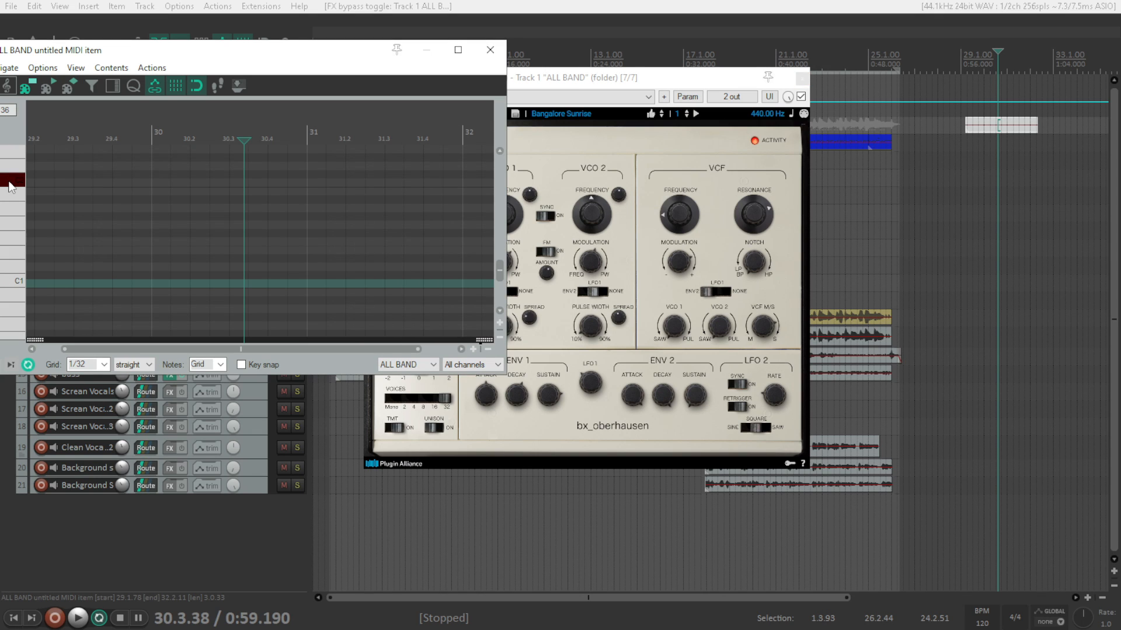
click(661, 115)
click(21, 257)
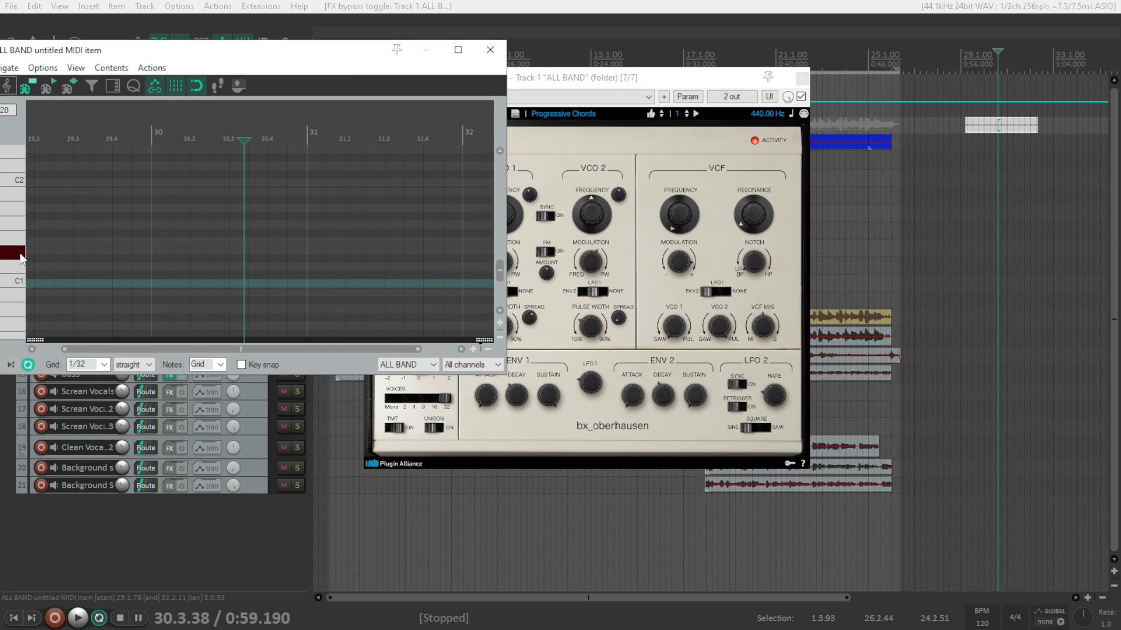
click(20, 277)
click(17, 269)
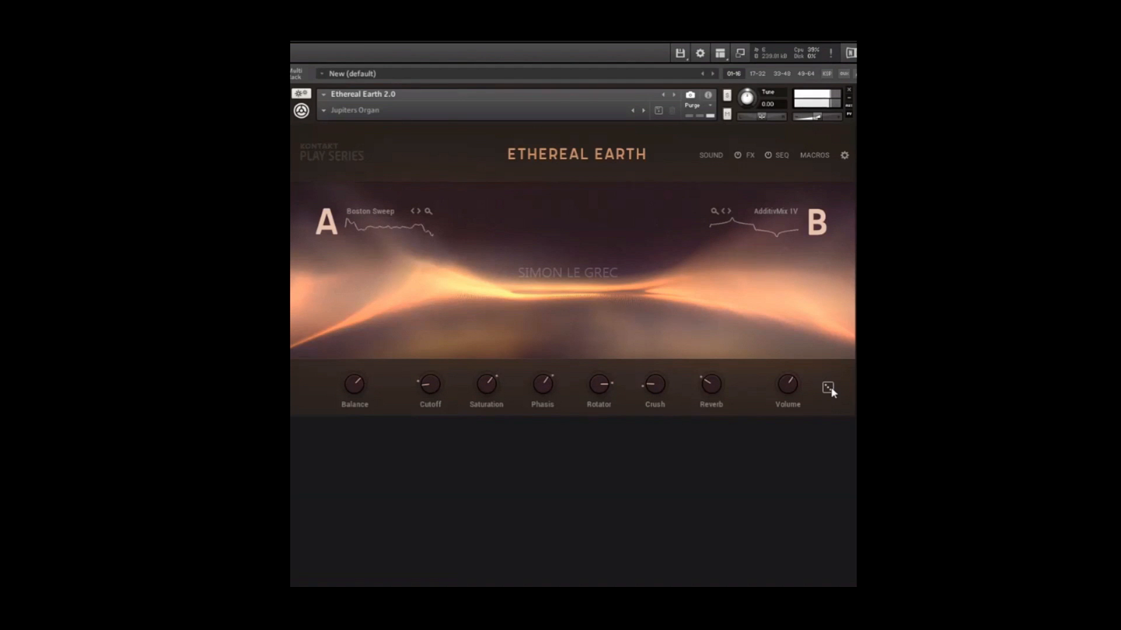
- In Kontakt's Ethereal Earth, randomize the Jupiters Organ sound and lower the cutoff of the City of Industry snapshot
click(829, 387)
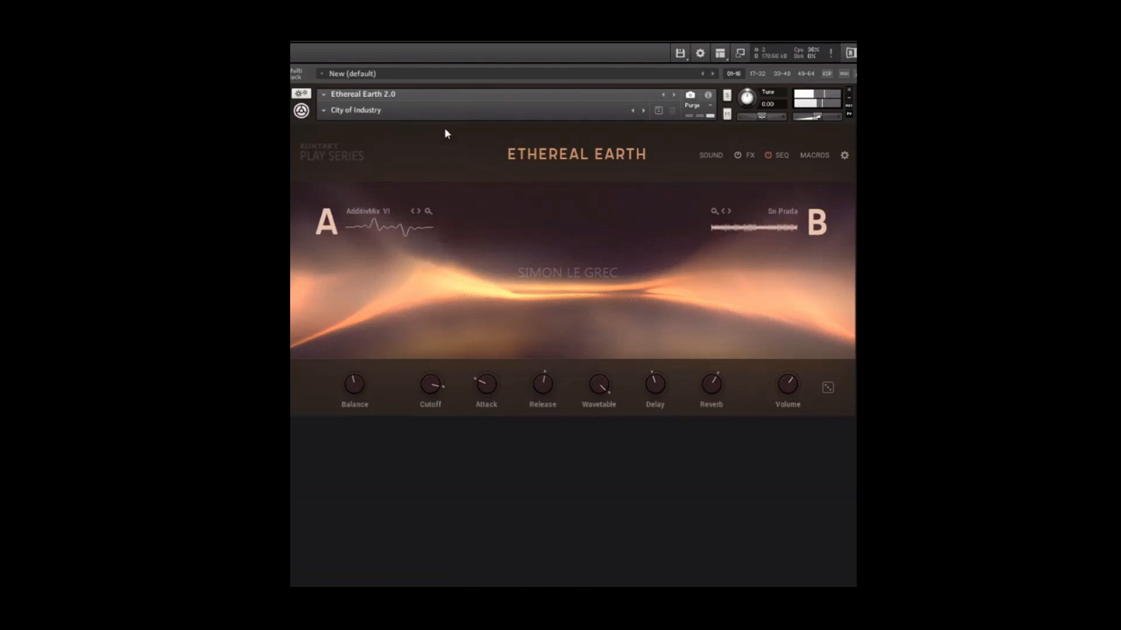
drag(434, 389, 435, 432)
- Audition the Ethereal Earth snapshots Dream Runner, Fog Glare, Feed Me, Kirlian Photography and Big Dumb Organ
click(644, 112)
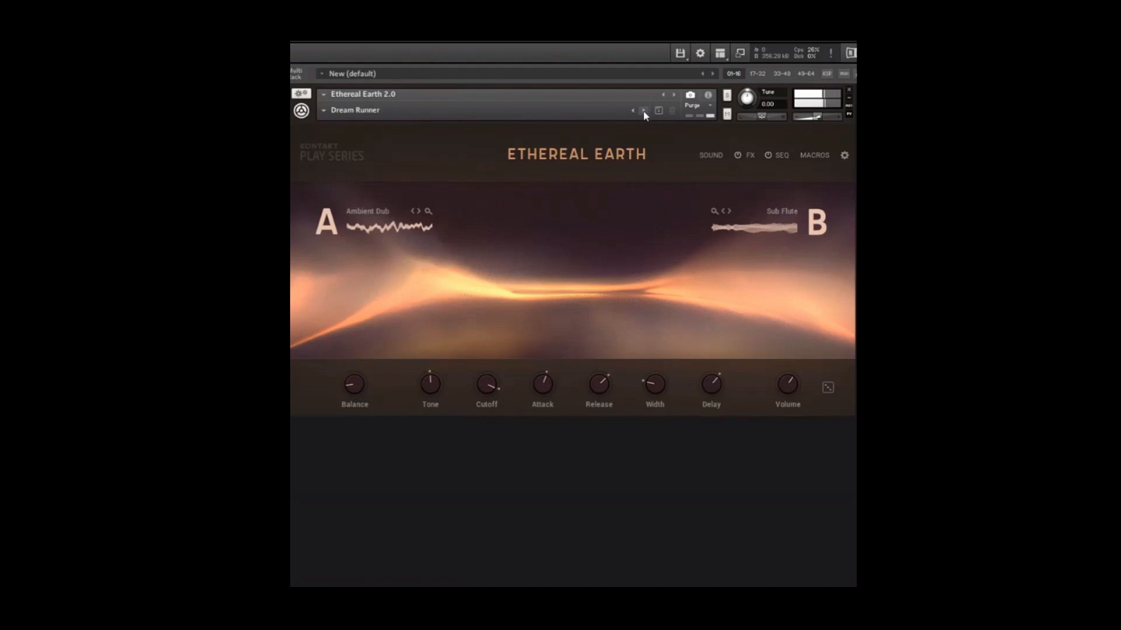
click(644, 112)
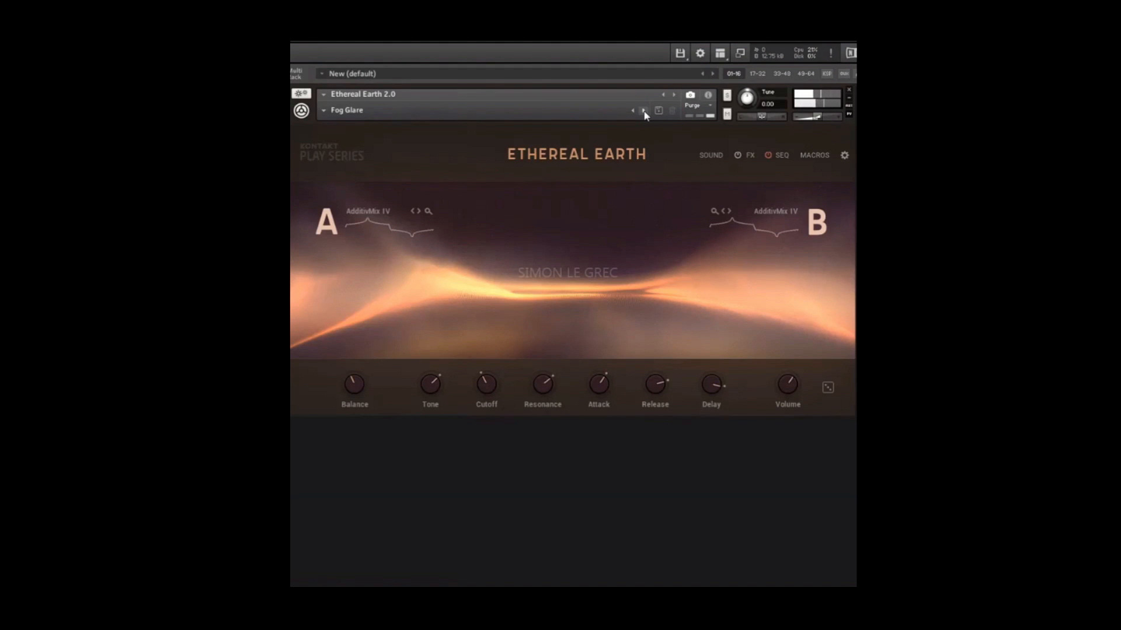
click(644, 112)
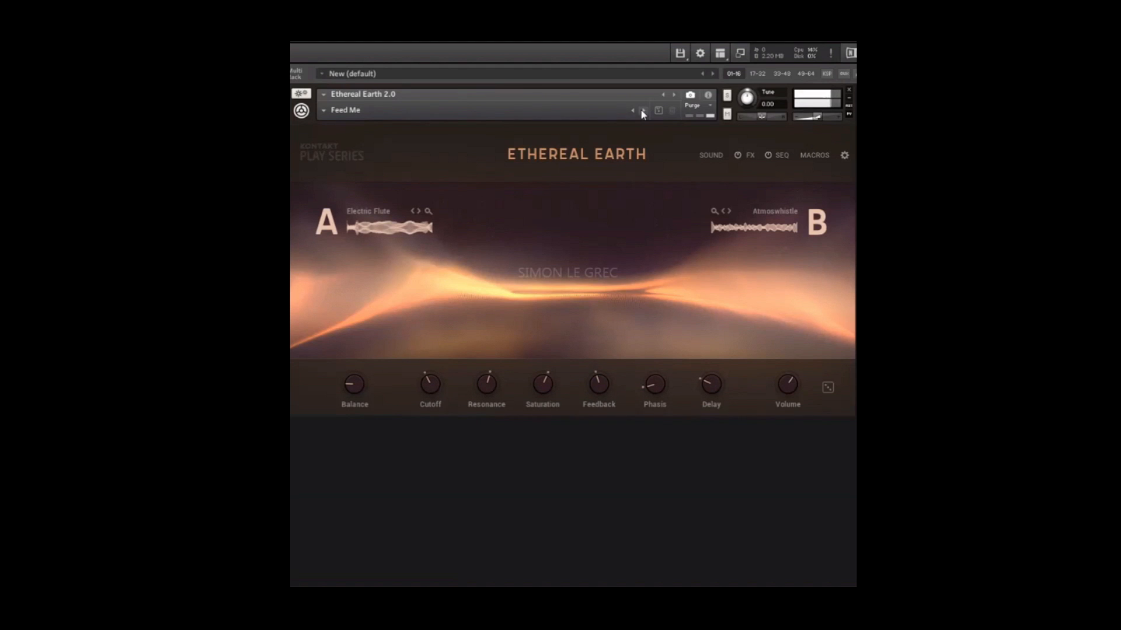
click(645, 112)
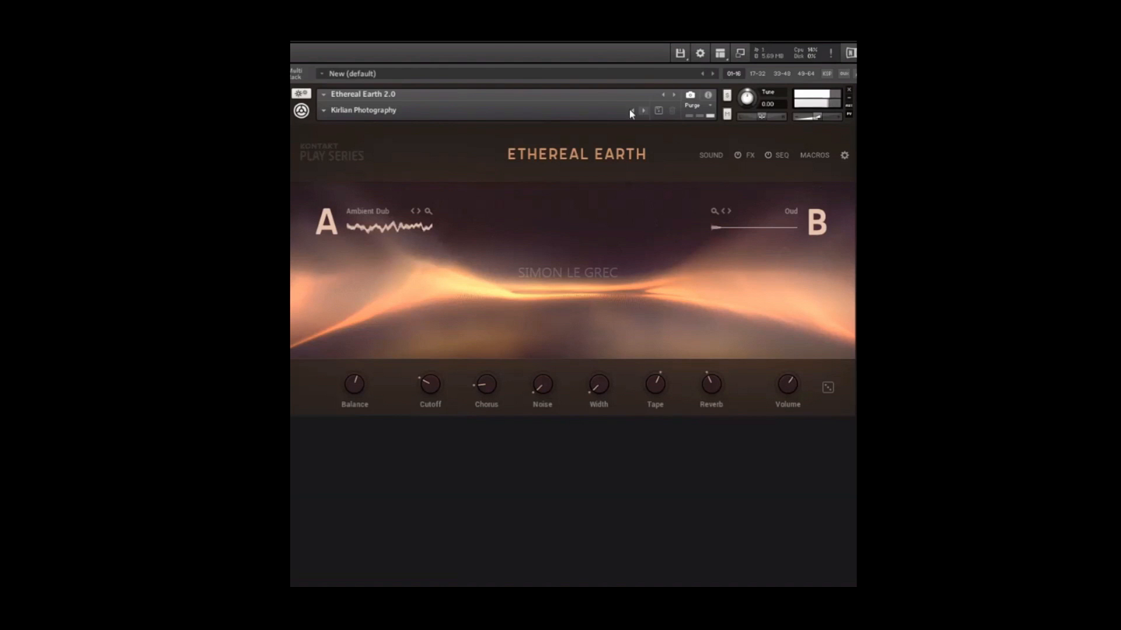
click(323, 110)
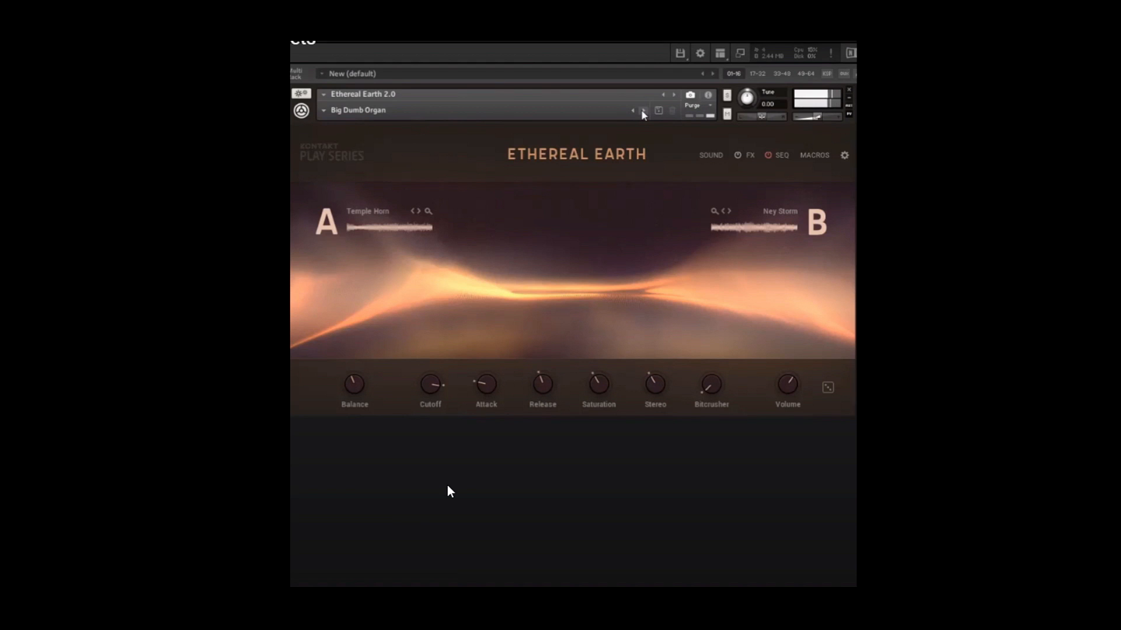
click(642, 110)
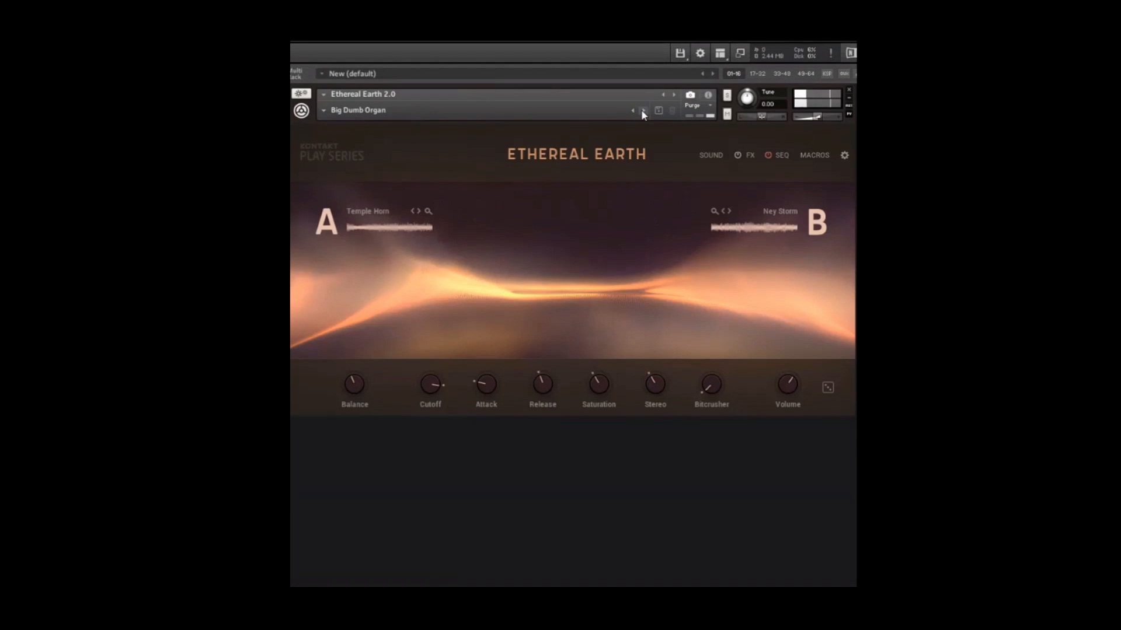